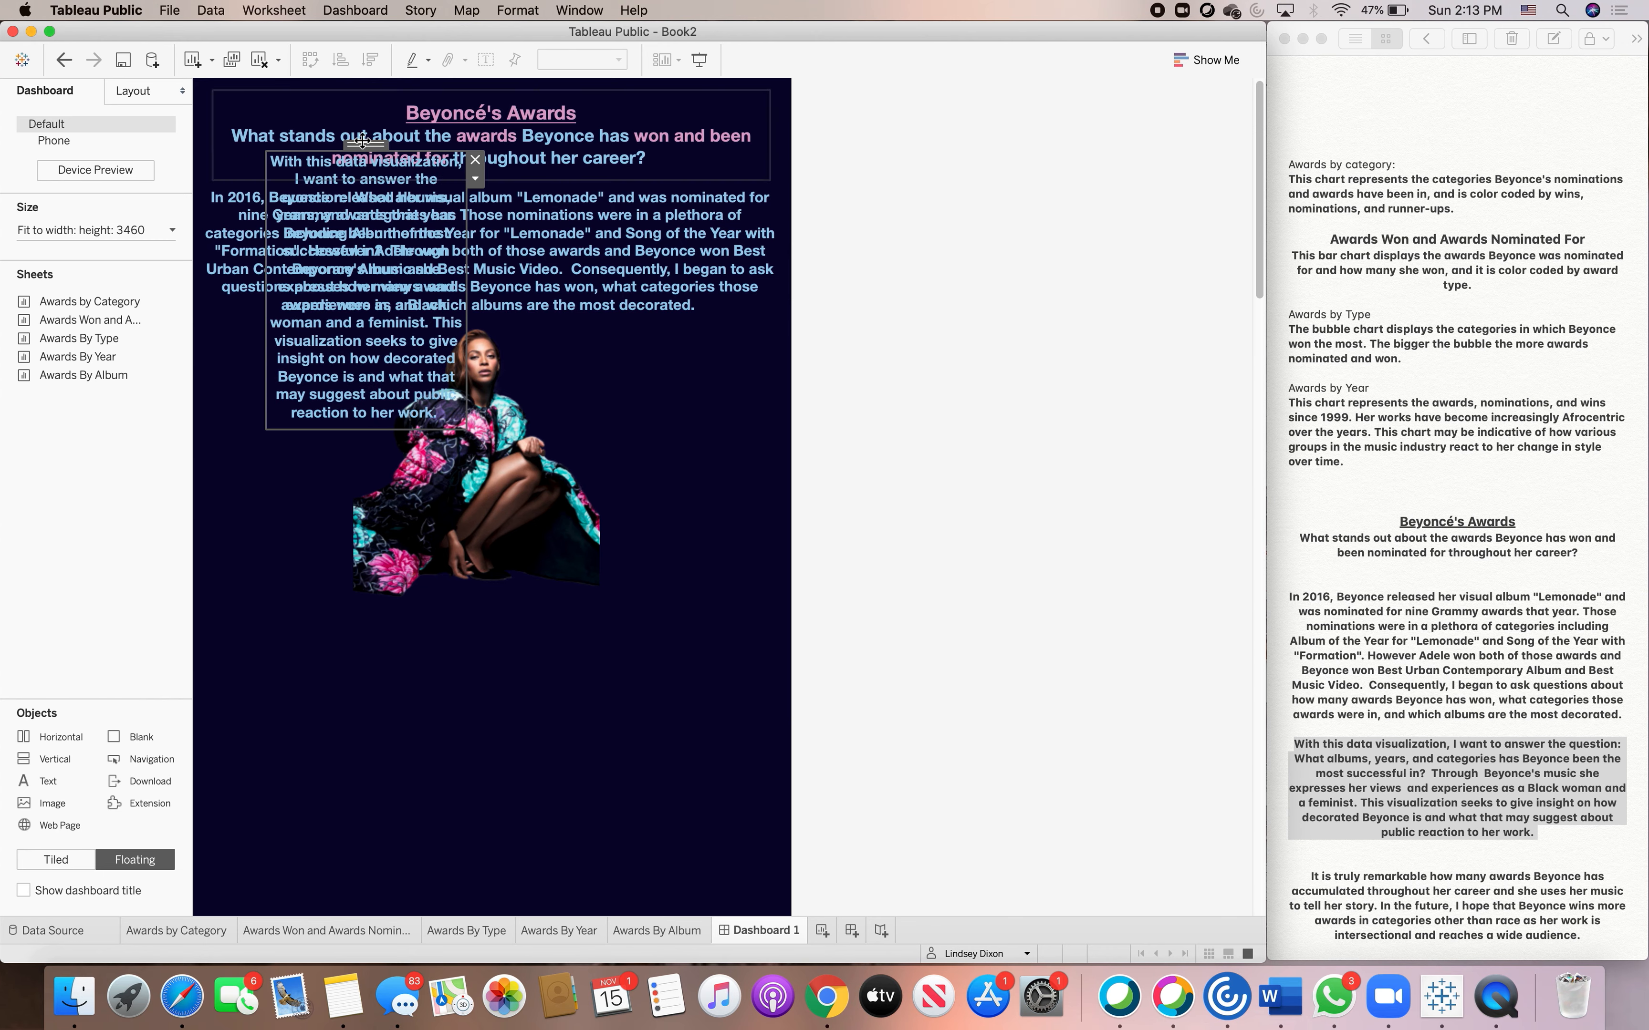
- Move the result legend below the Awards by Category chart and enlarge the chart to nearly the dashboard's full width and a greater height
mouse_move(203, 950)
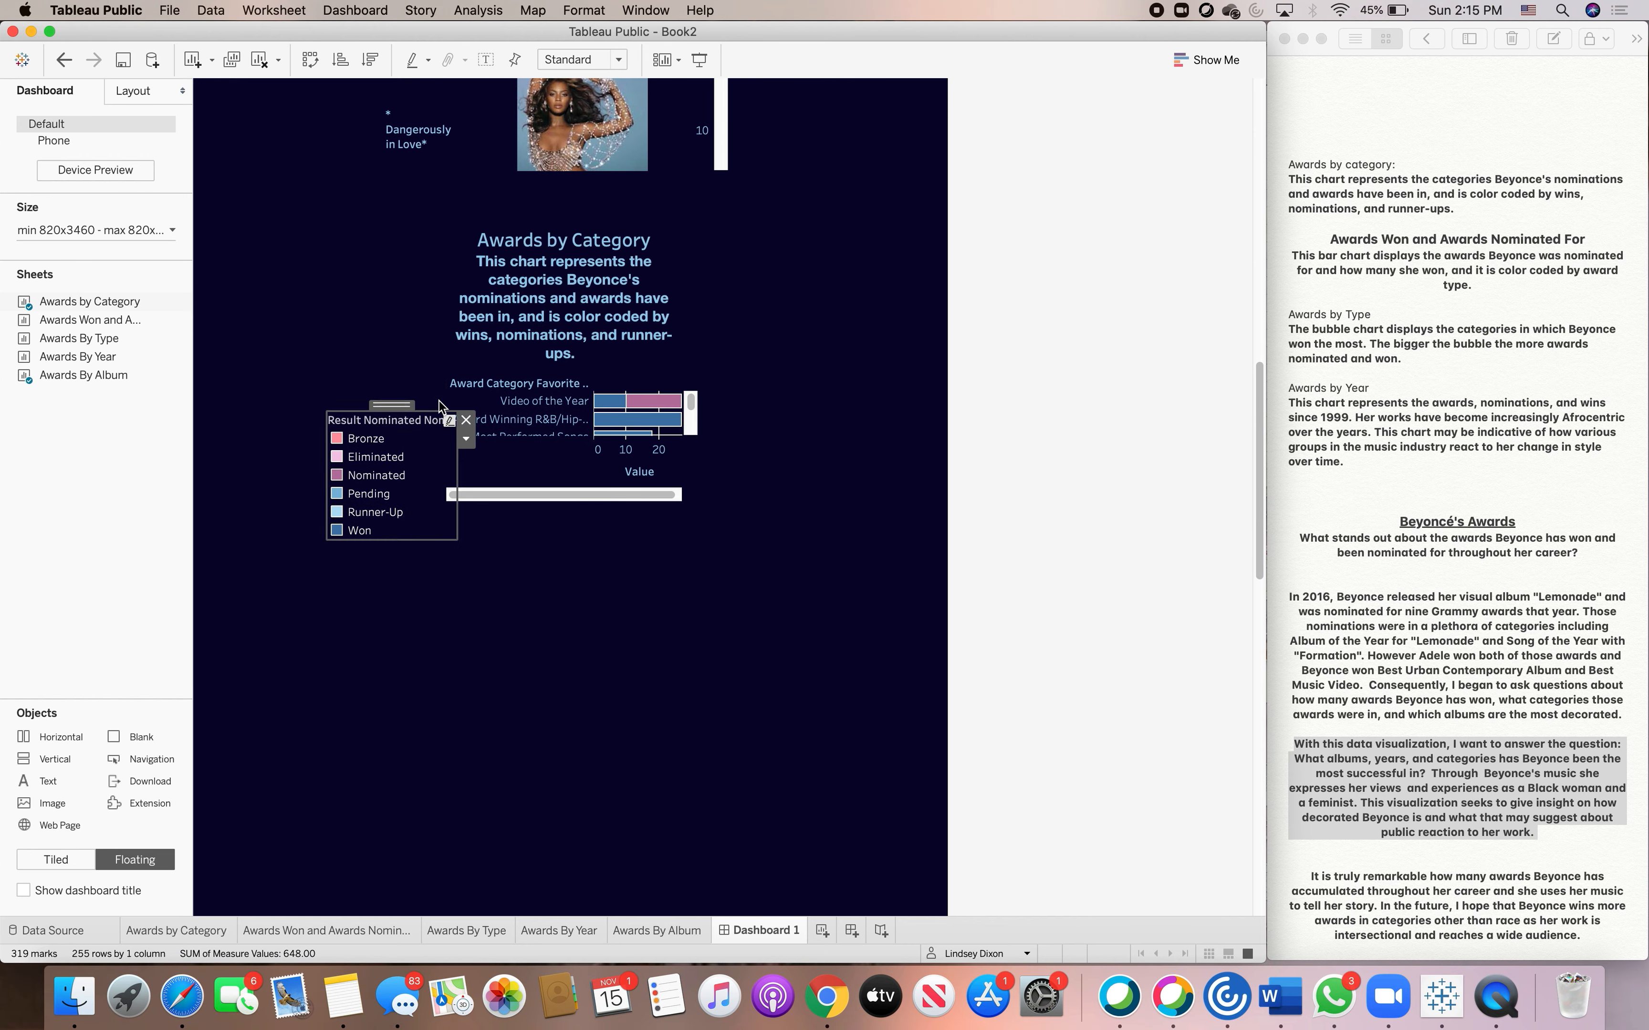
left_click_drag(382, 402, 370, 605)
left_click(570, 420)
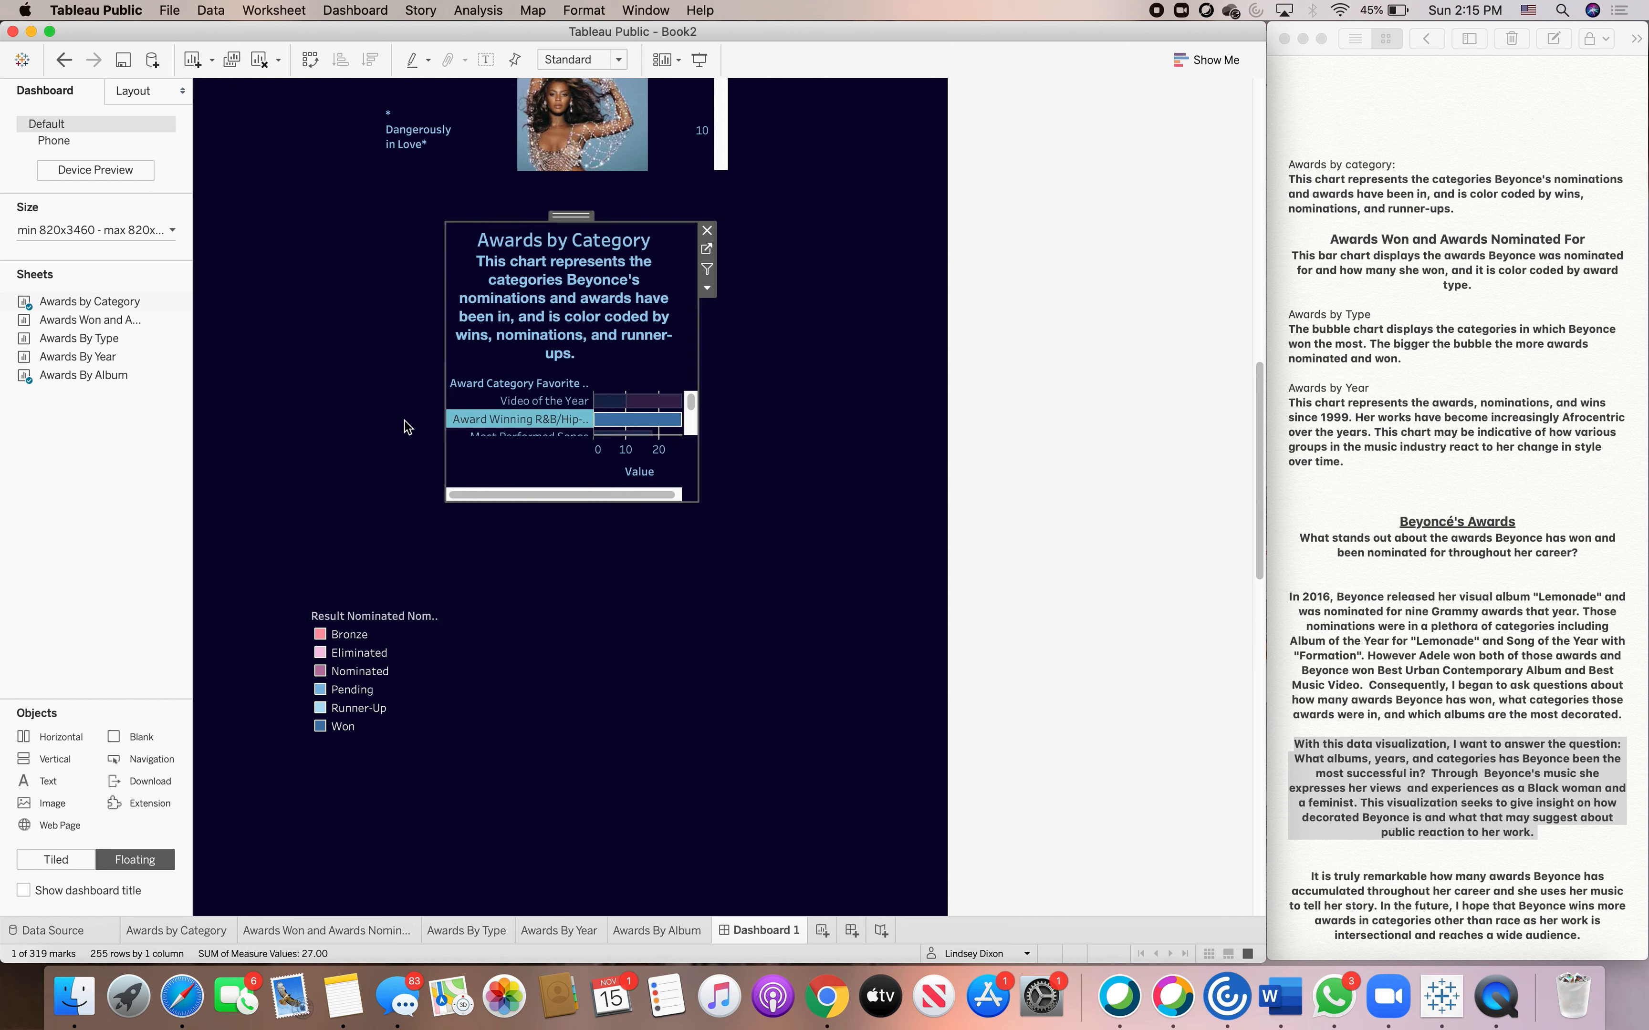
left_click_drag(442, 363, 203, 399)
left_click_drag(696, 390, 932, 404)
left_click_drag(597, 505, 600, 722)
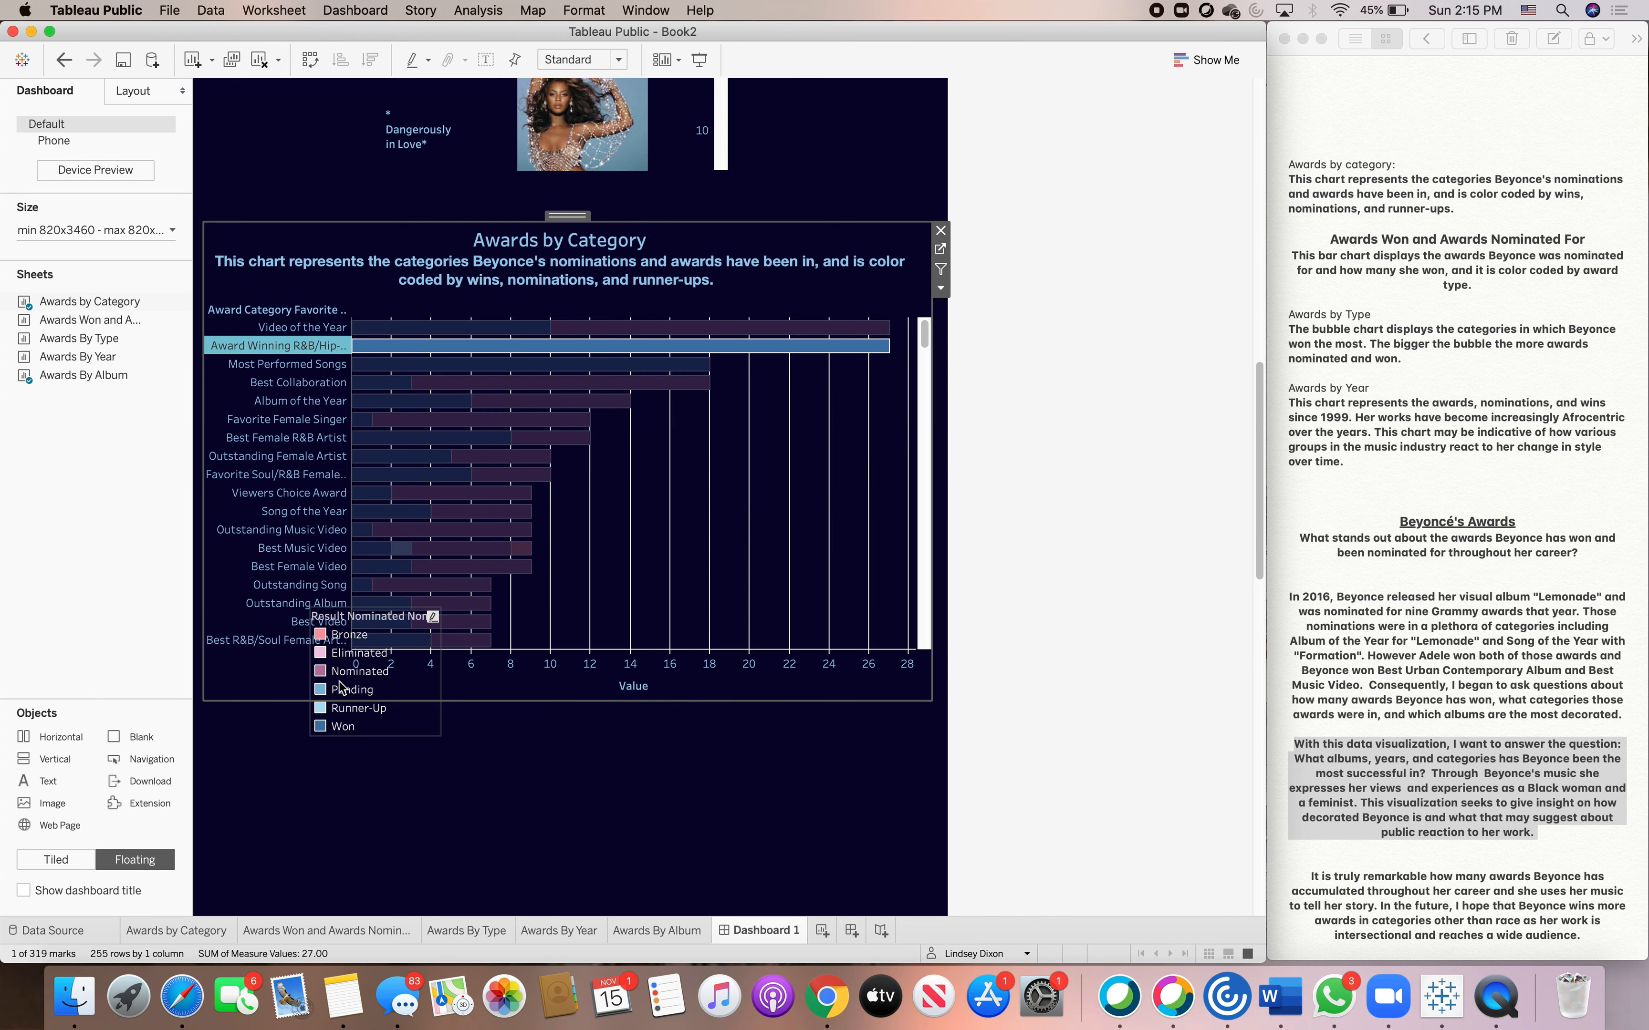
- Try placing the result legend over the upper right corner of the Awards by Category chart
left_click(374, 715)
left_click_drag(375, 603, 877, 132)
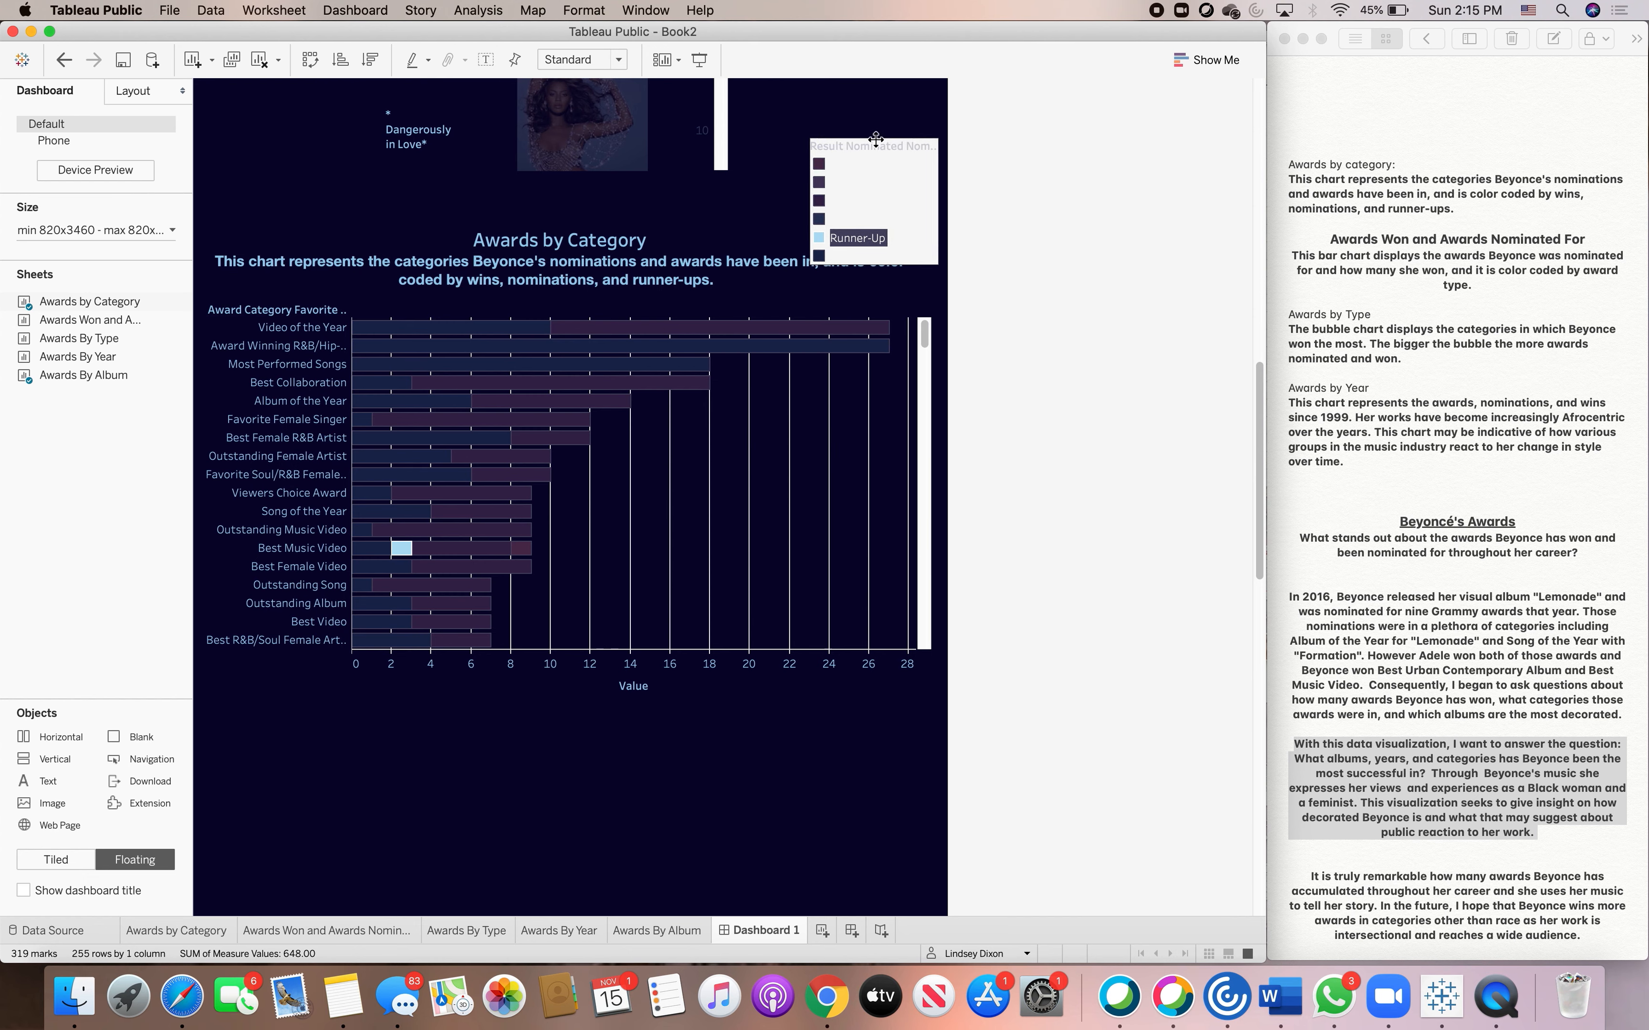
left_click(899, 503)
scroll(613, 498, "down", 5)
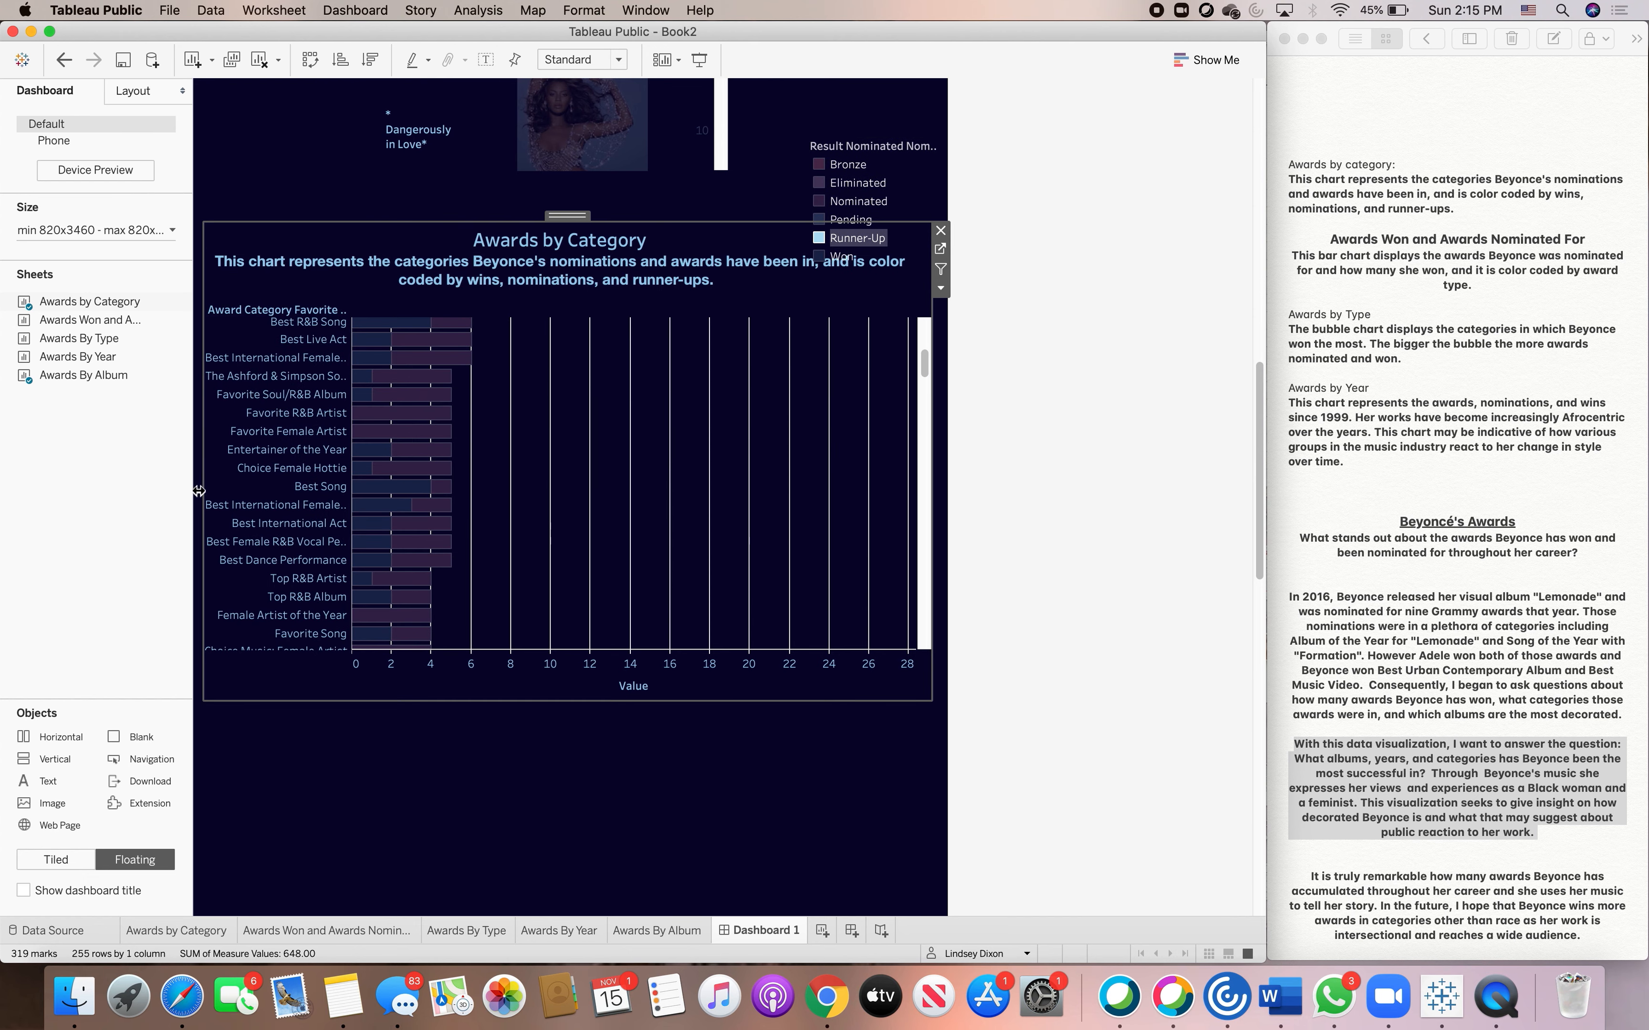
- Narrow the Awards by Category chart from its left side and place the result legend in the freed space beside it
left_click_drag(198, 491, 307, 488)
left_click(846, 196)
left_click_drag(880, 131, 225, 354)
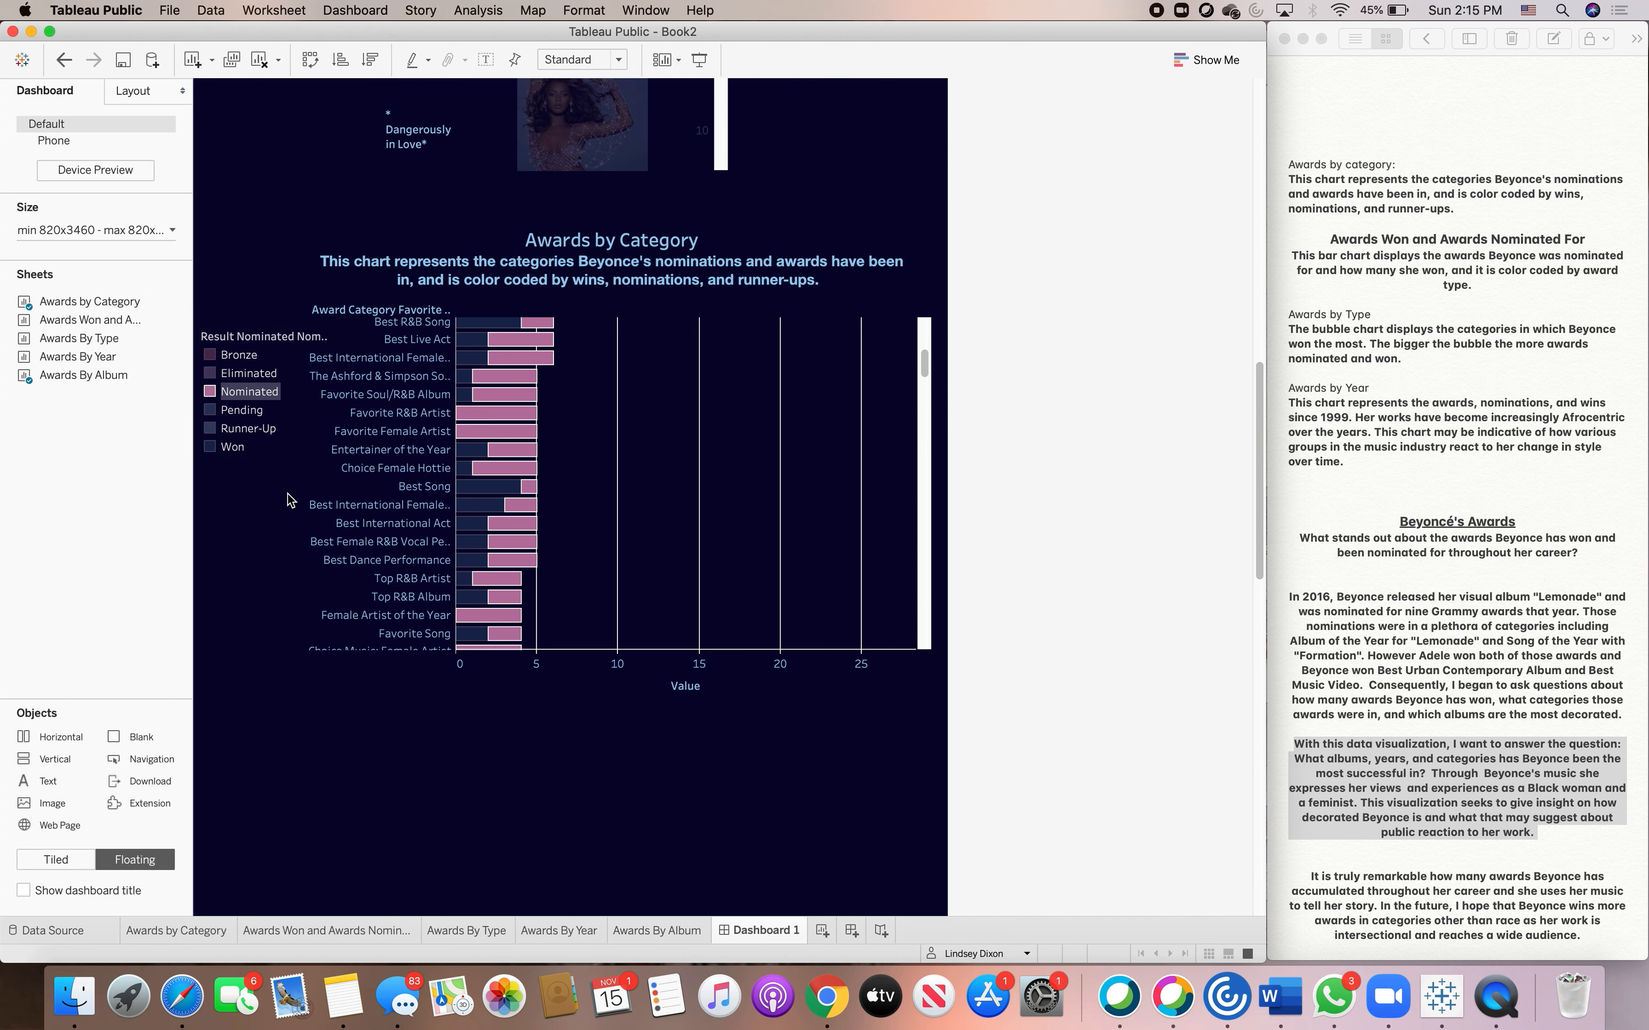
- Clear the Nominated highlight in the result legend and return the Awards by Category chart to its first categories
left_click(275, 407)
left_click(285, 389)
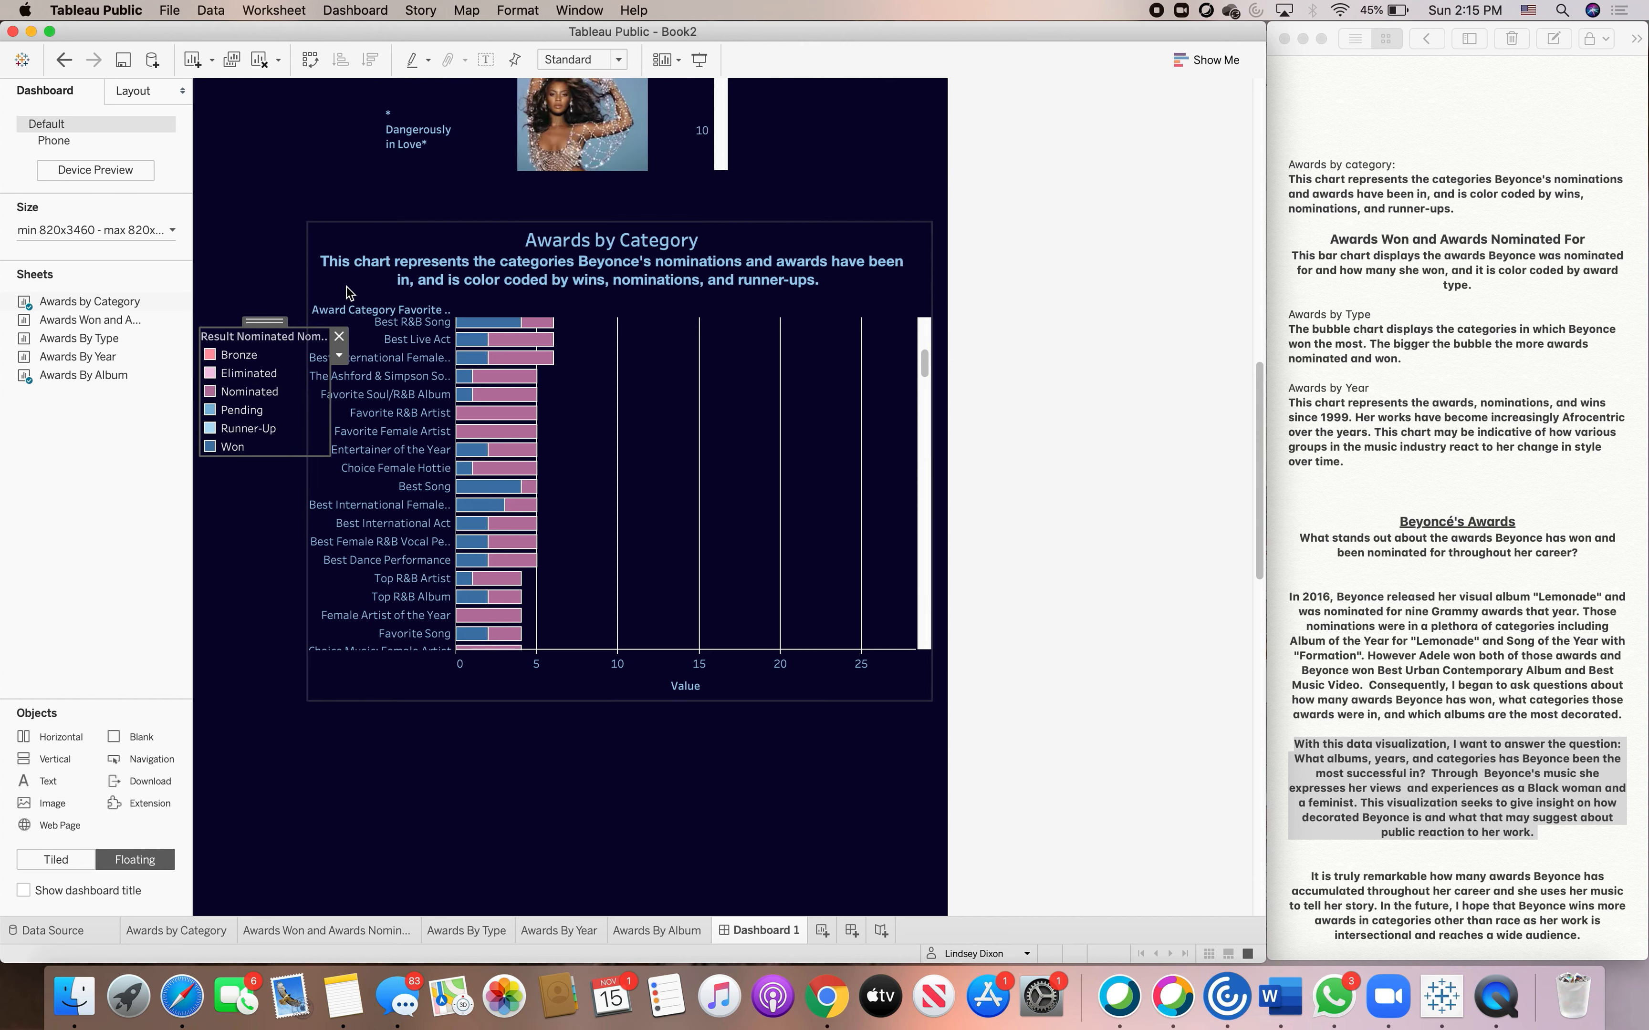
left_click(291, 404)
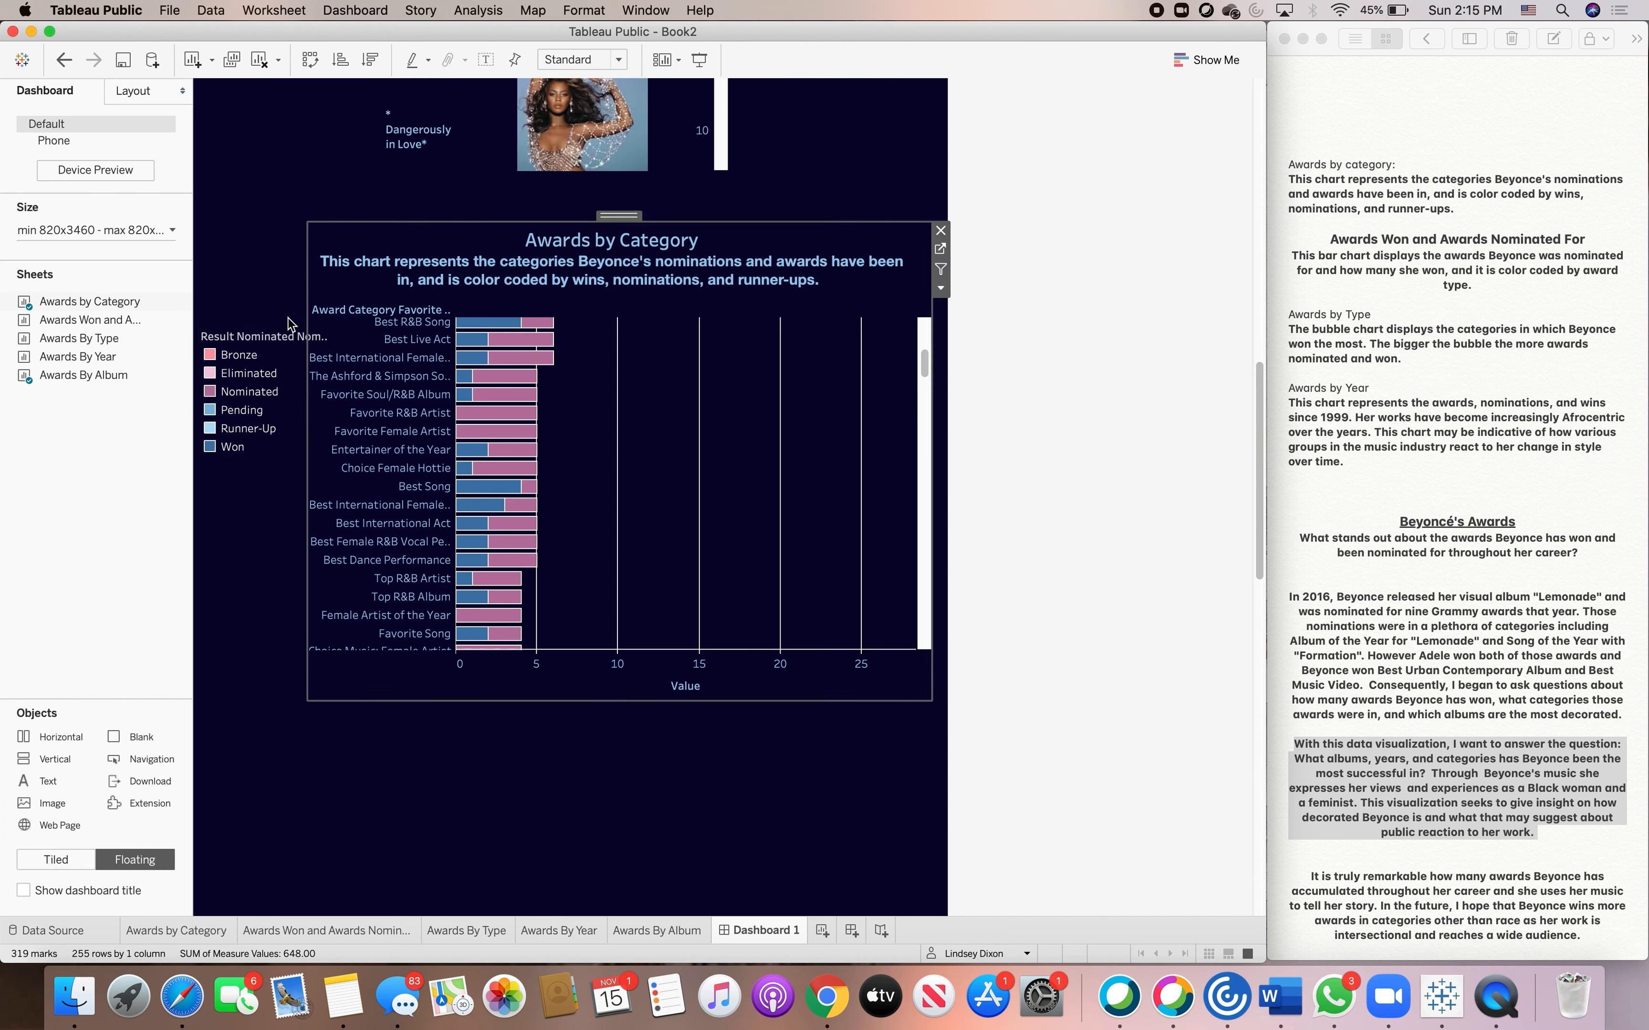
left_click(324, 281)
left_click(247, 274)
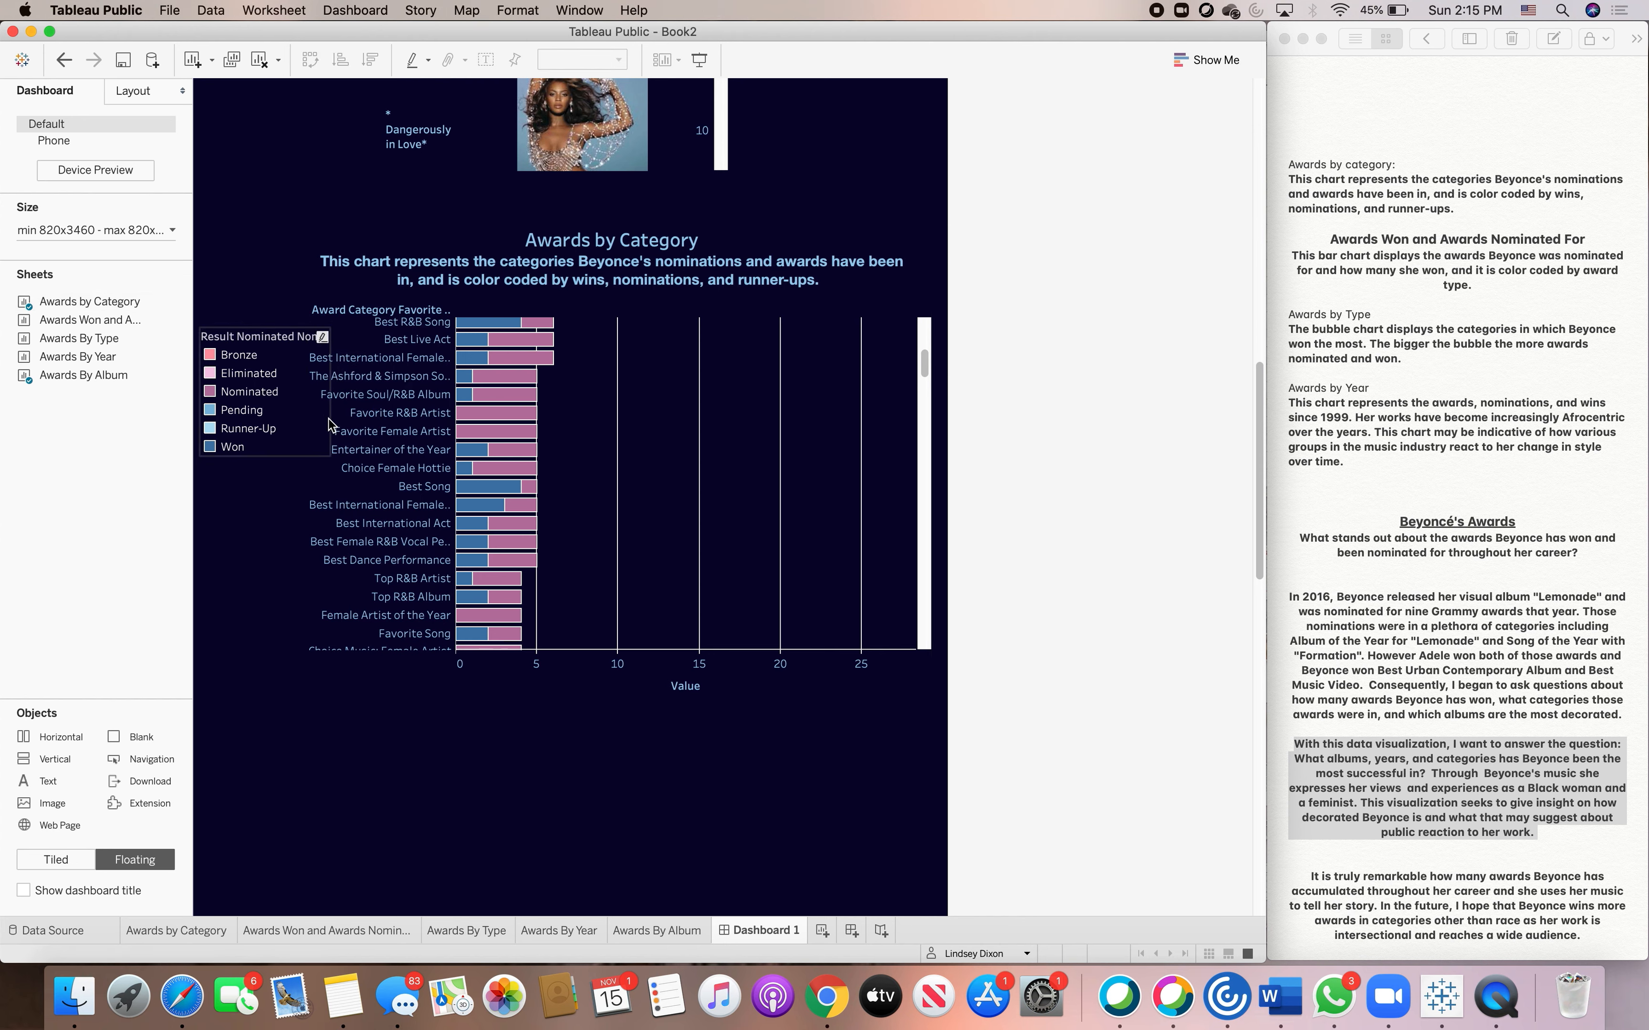
left_click_drag(921, 360, 925, 313)
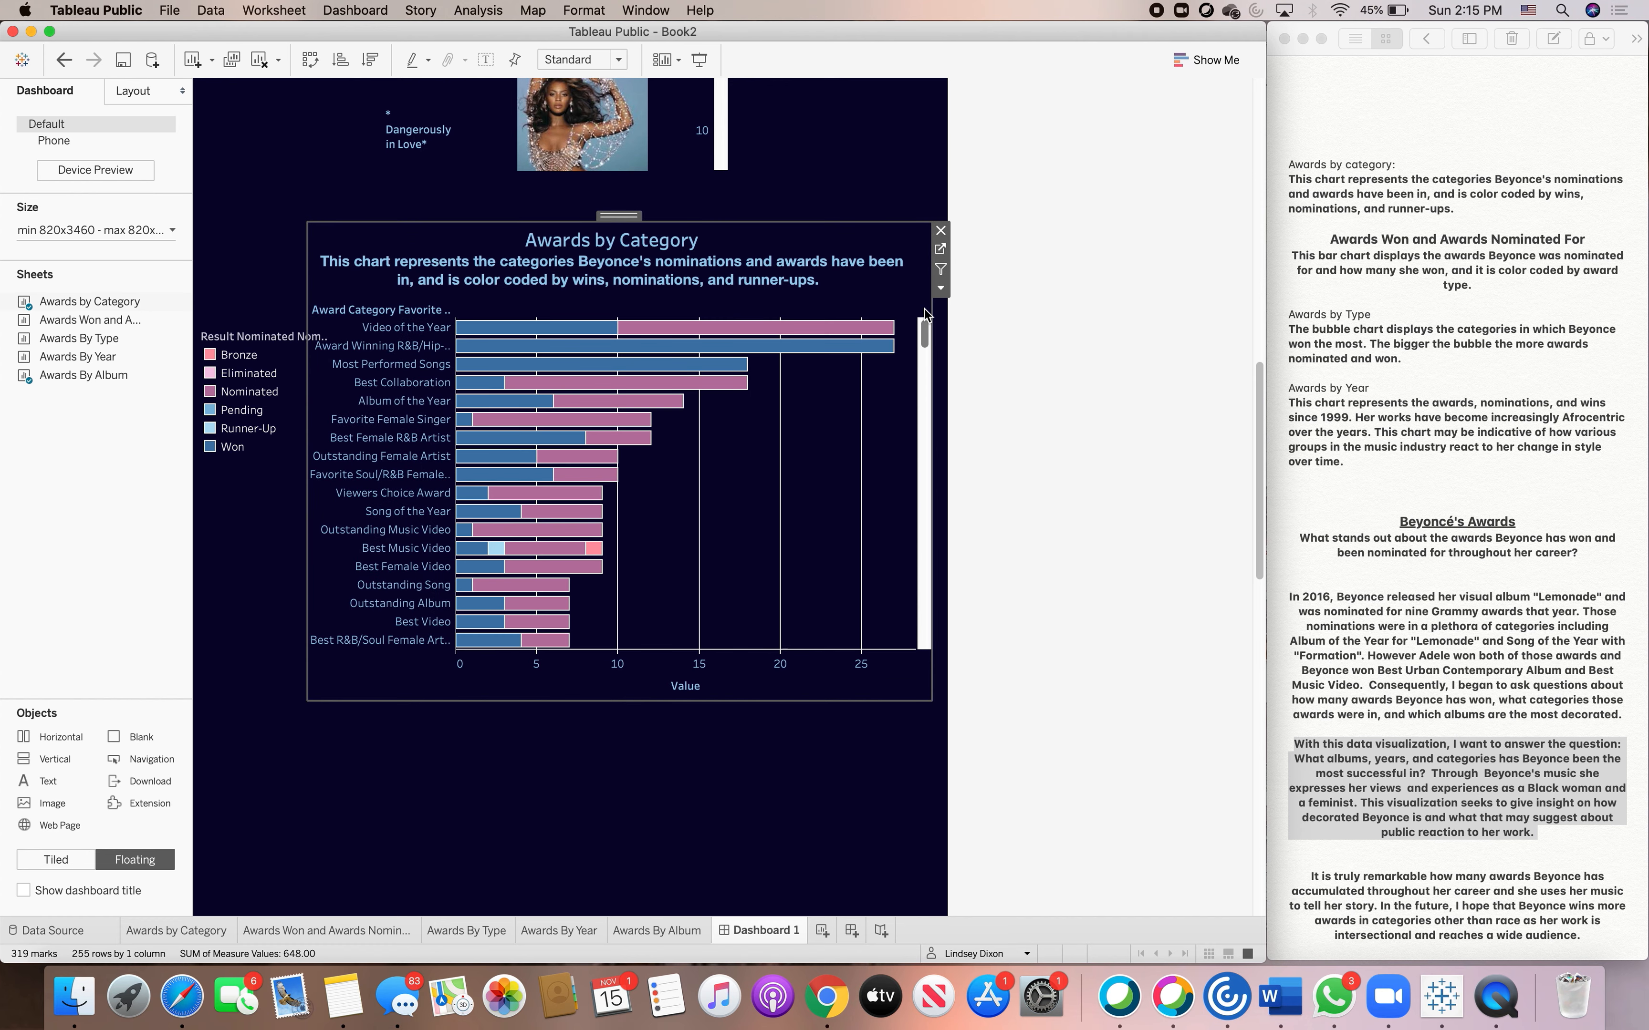
- Color the sheet name in the Awards by Category title pink
double_click(624, 242)
left_click_drag(1313, 178, 1176, 176)
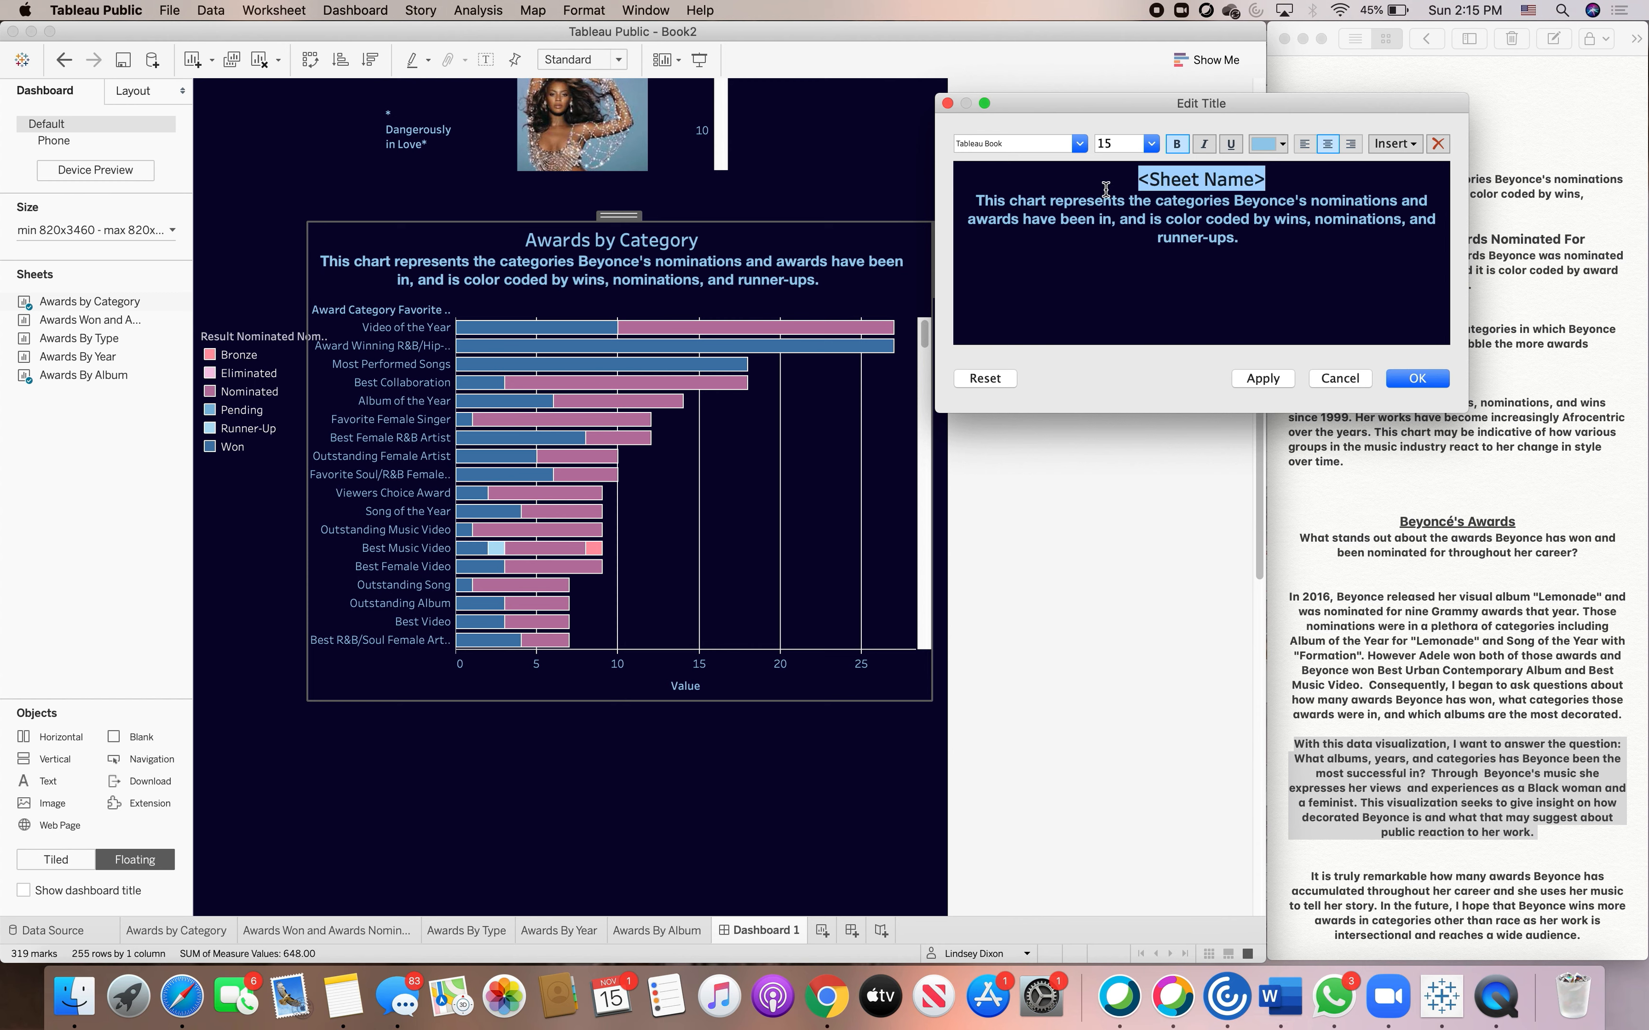
left_click(1280, 145)
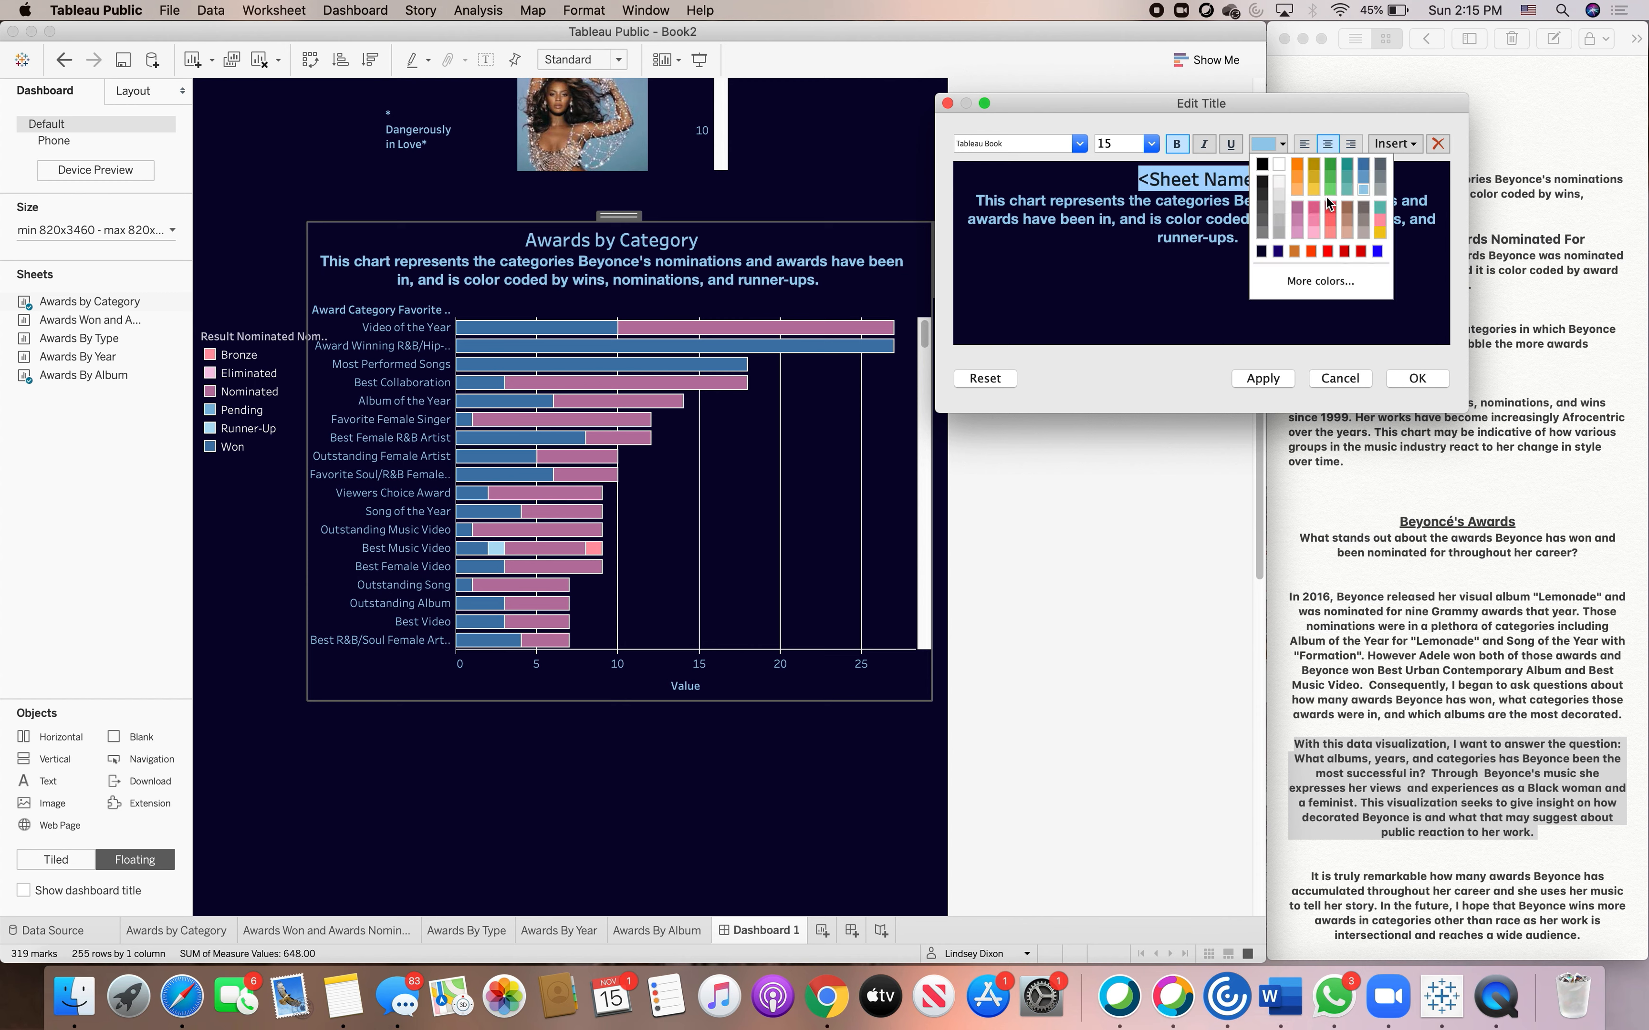
left_click(1297, 233)
left_click(1417, 379)
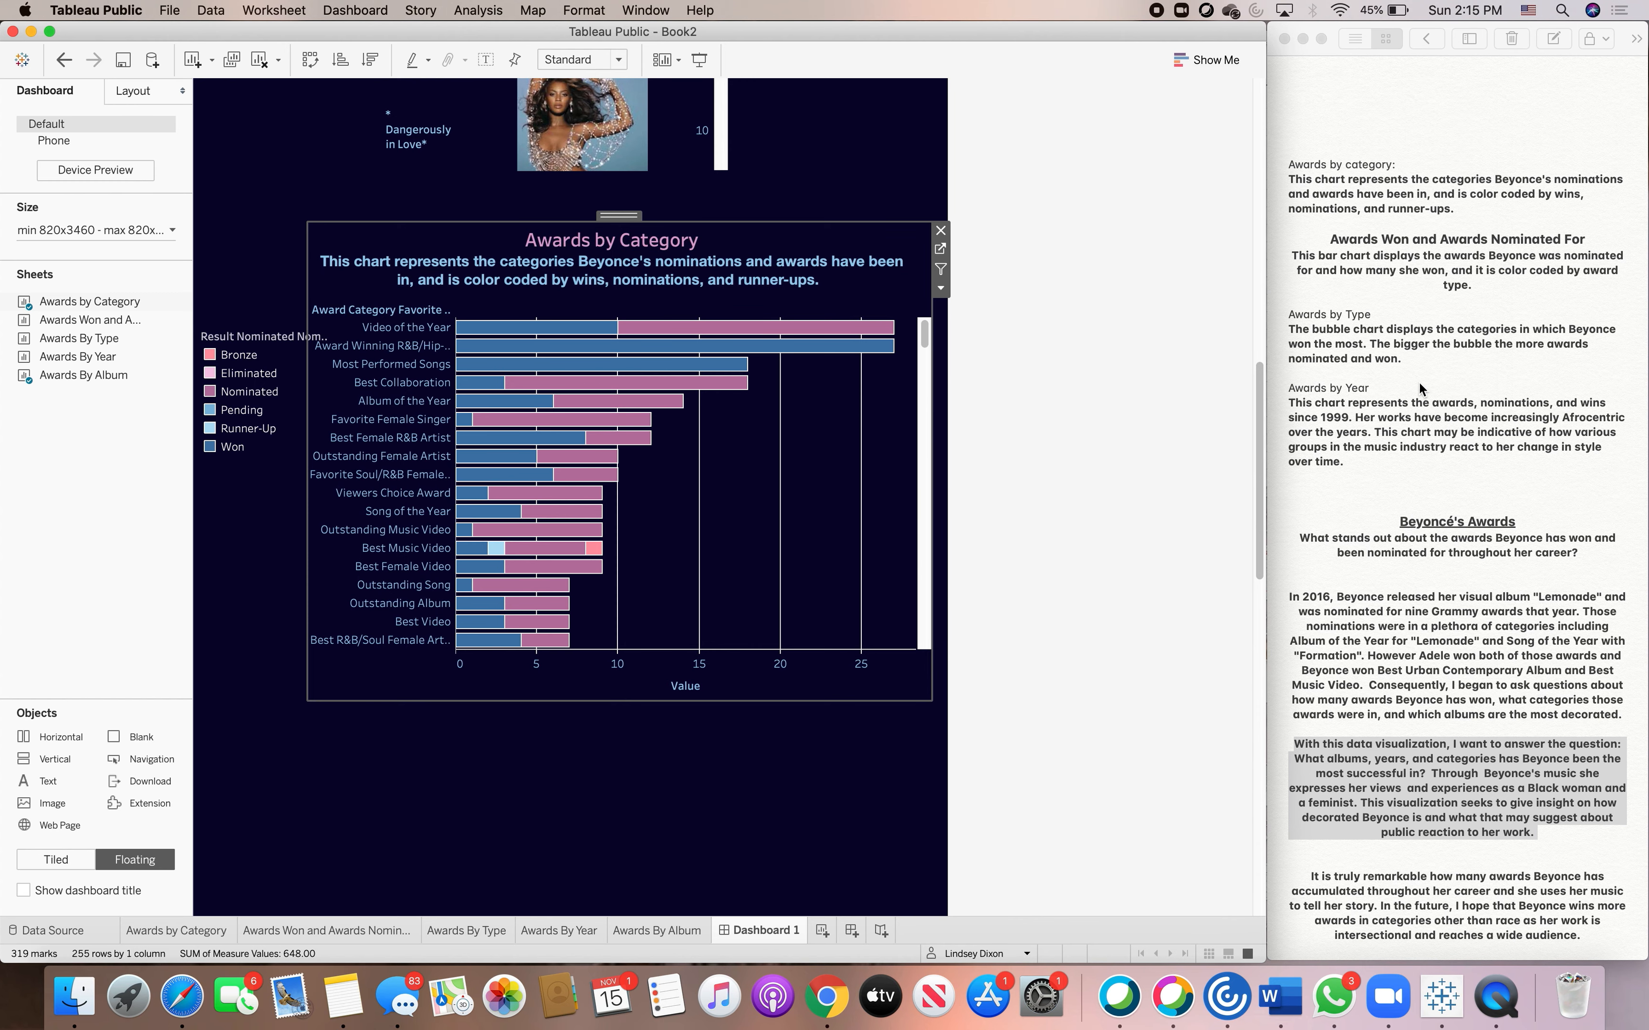
left_click(675, 827)
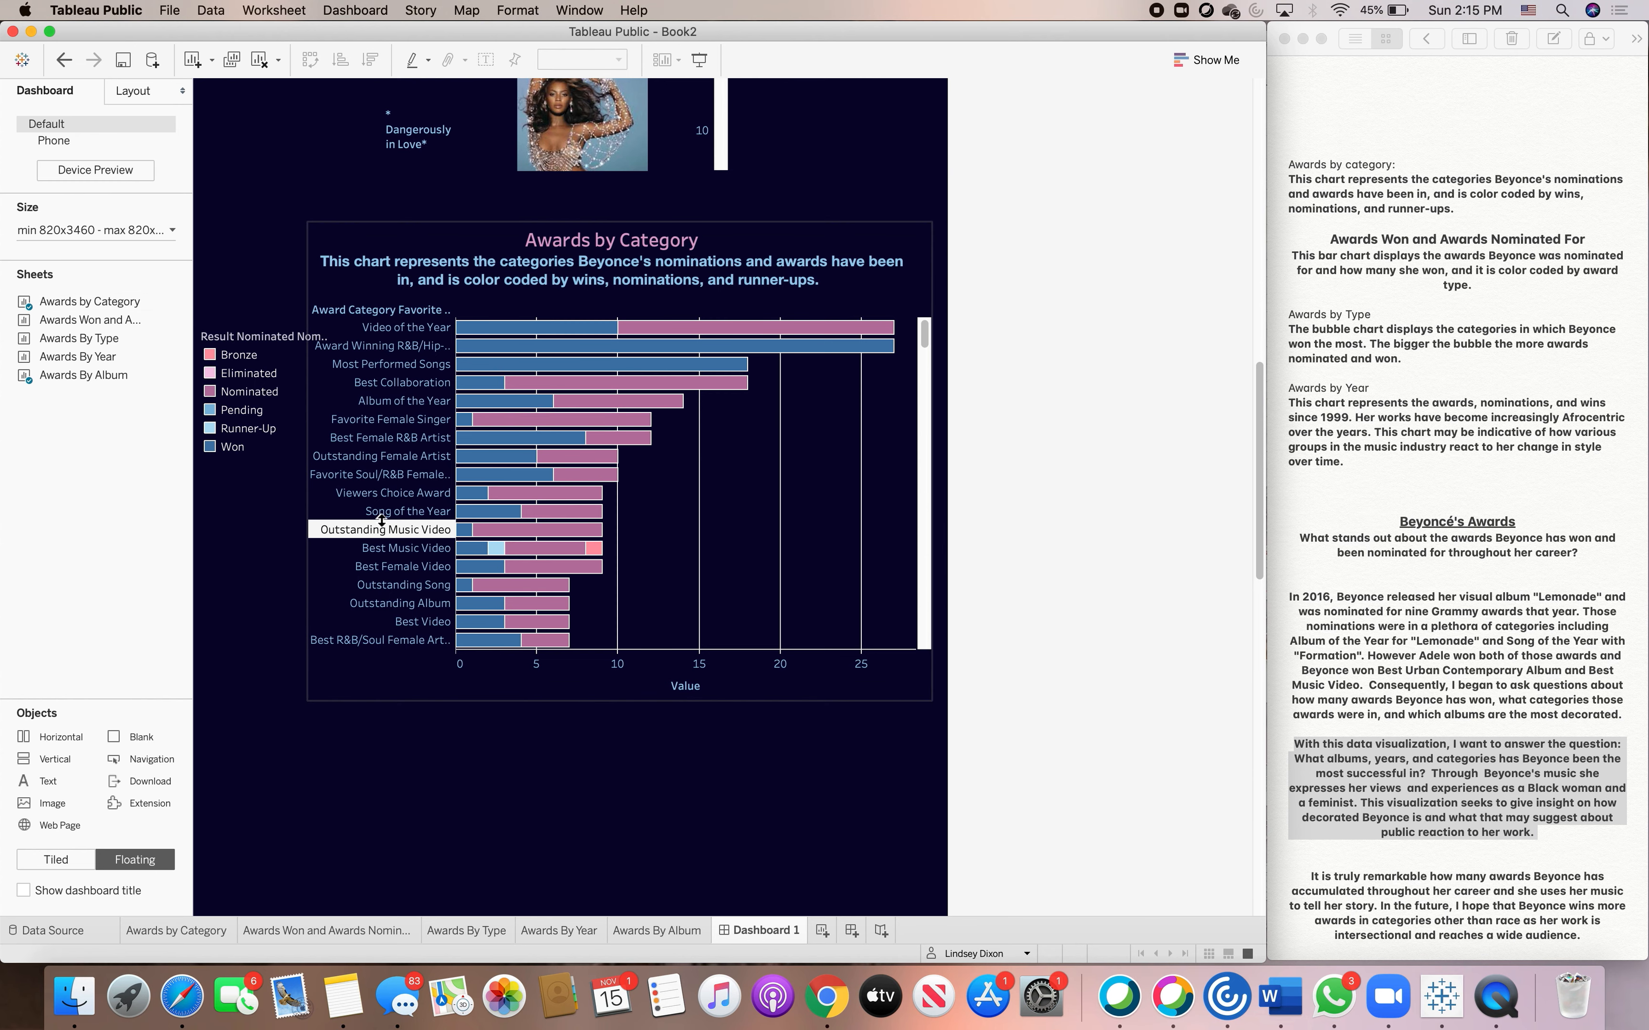
- Narrow the result legend from its right side so it overlaps less of the Awards by Category chart
left_click(302, 387)
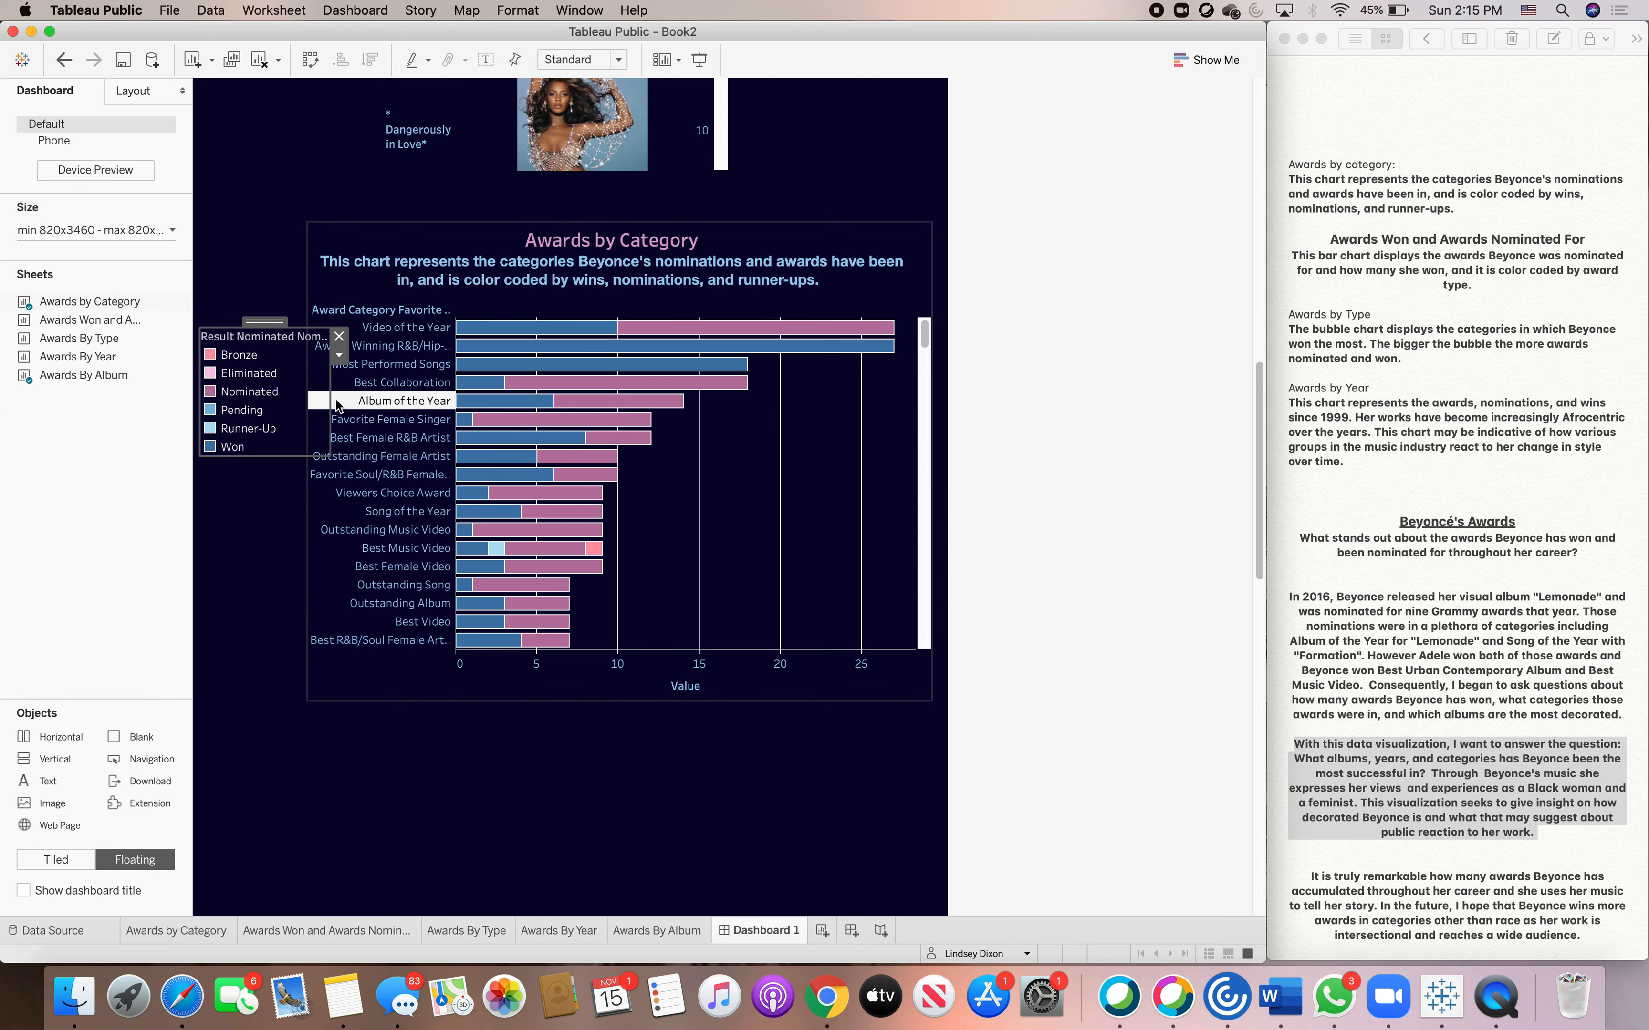
left_click_drag(323, 412, 297, 412)
left_click(343, 746)
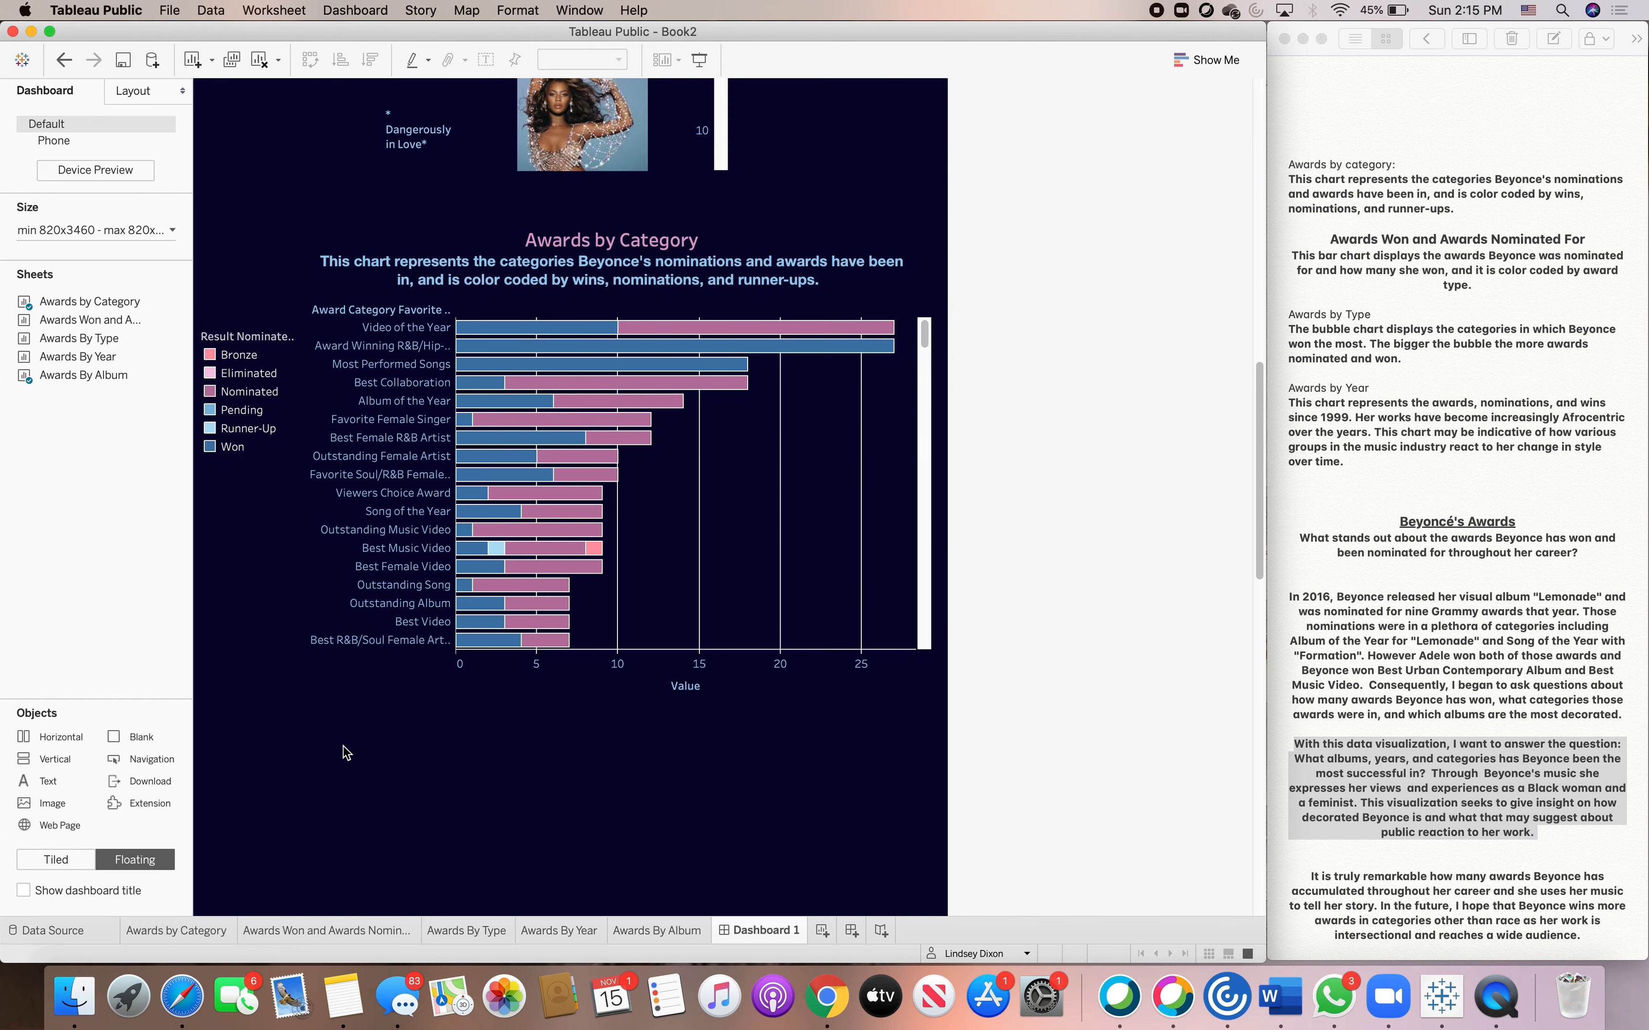
- Add the Awards Won and Awards Nominated For sheet below the Awards by Category chart and widen it toward the dashboard's right edge
scroll(343, 746, "down", 10)
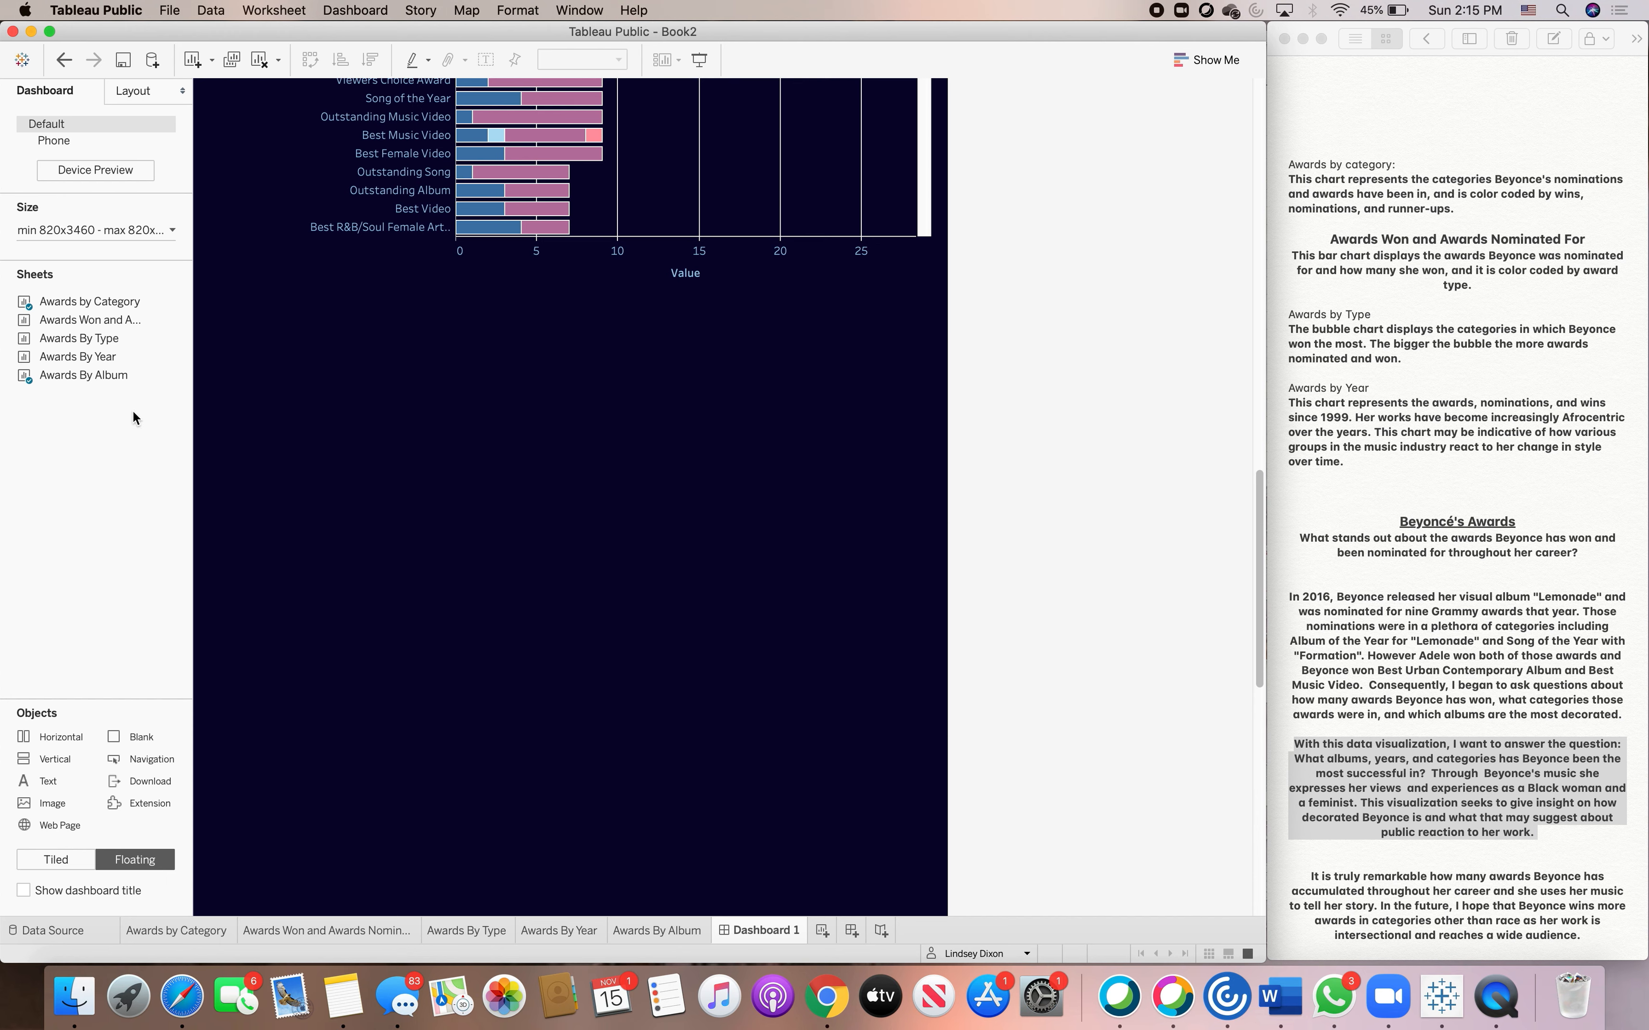
left_click_drag(81, 320, 448, 316)
left_click_drag(718, 461, 920, 482)
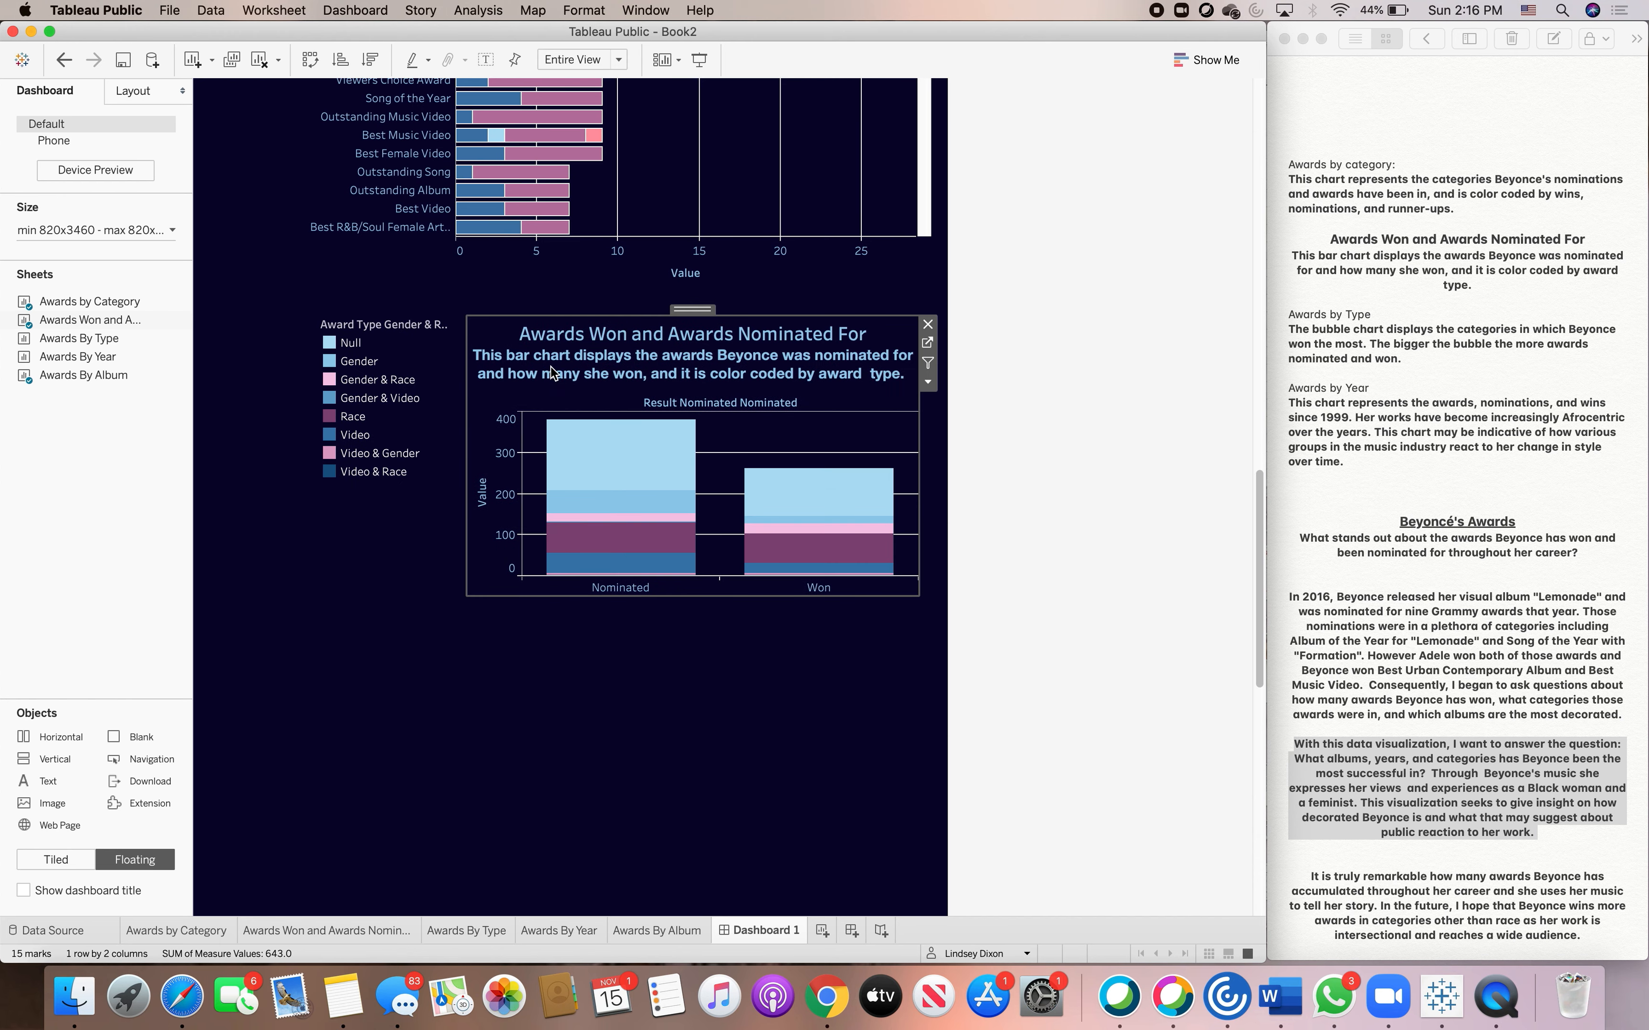
- Move the award type legend to the dashboard's left edge and narrow it slightly
left_click(409, 418)
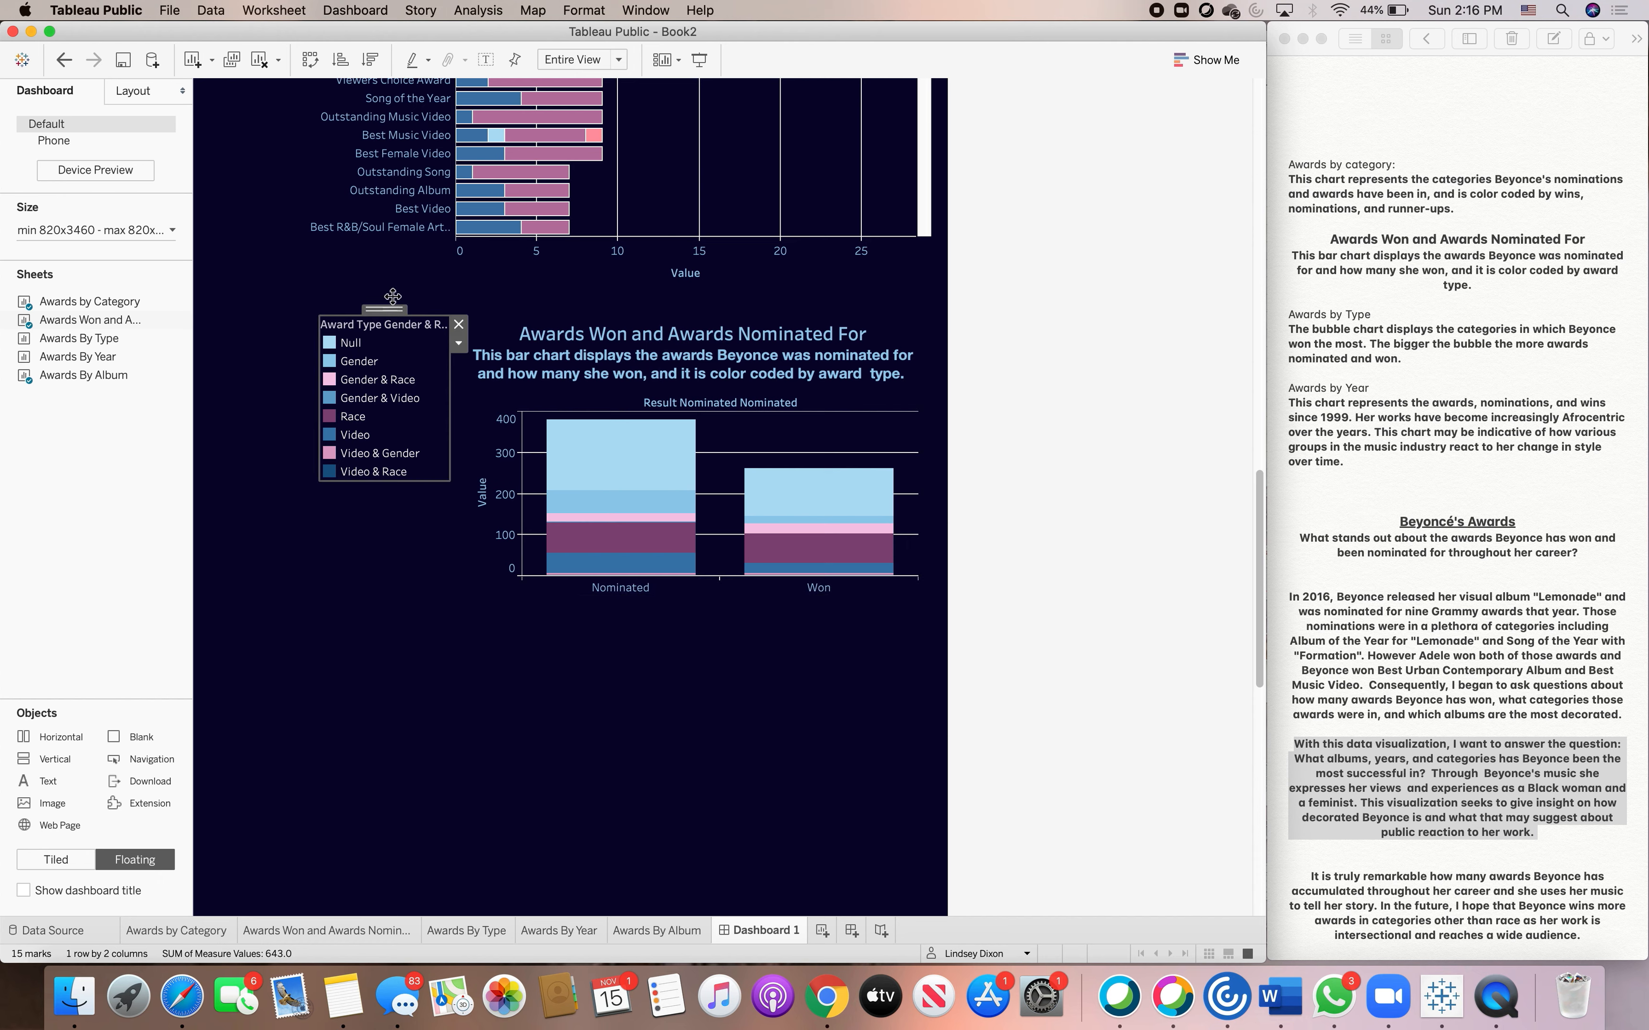
left_click_drag(385, 310, 267, 314)
left_click_drag(334, 402, 314, 403)
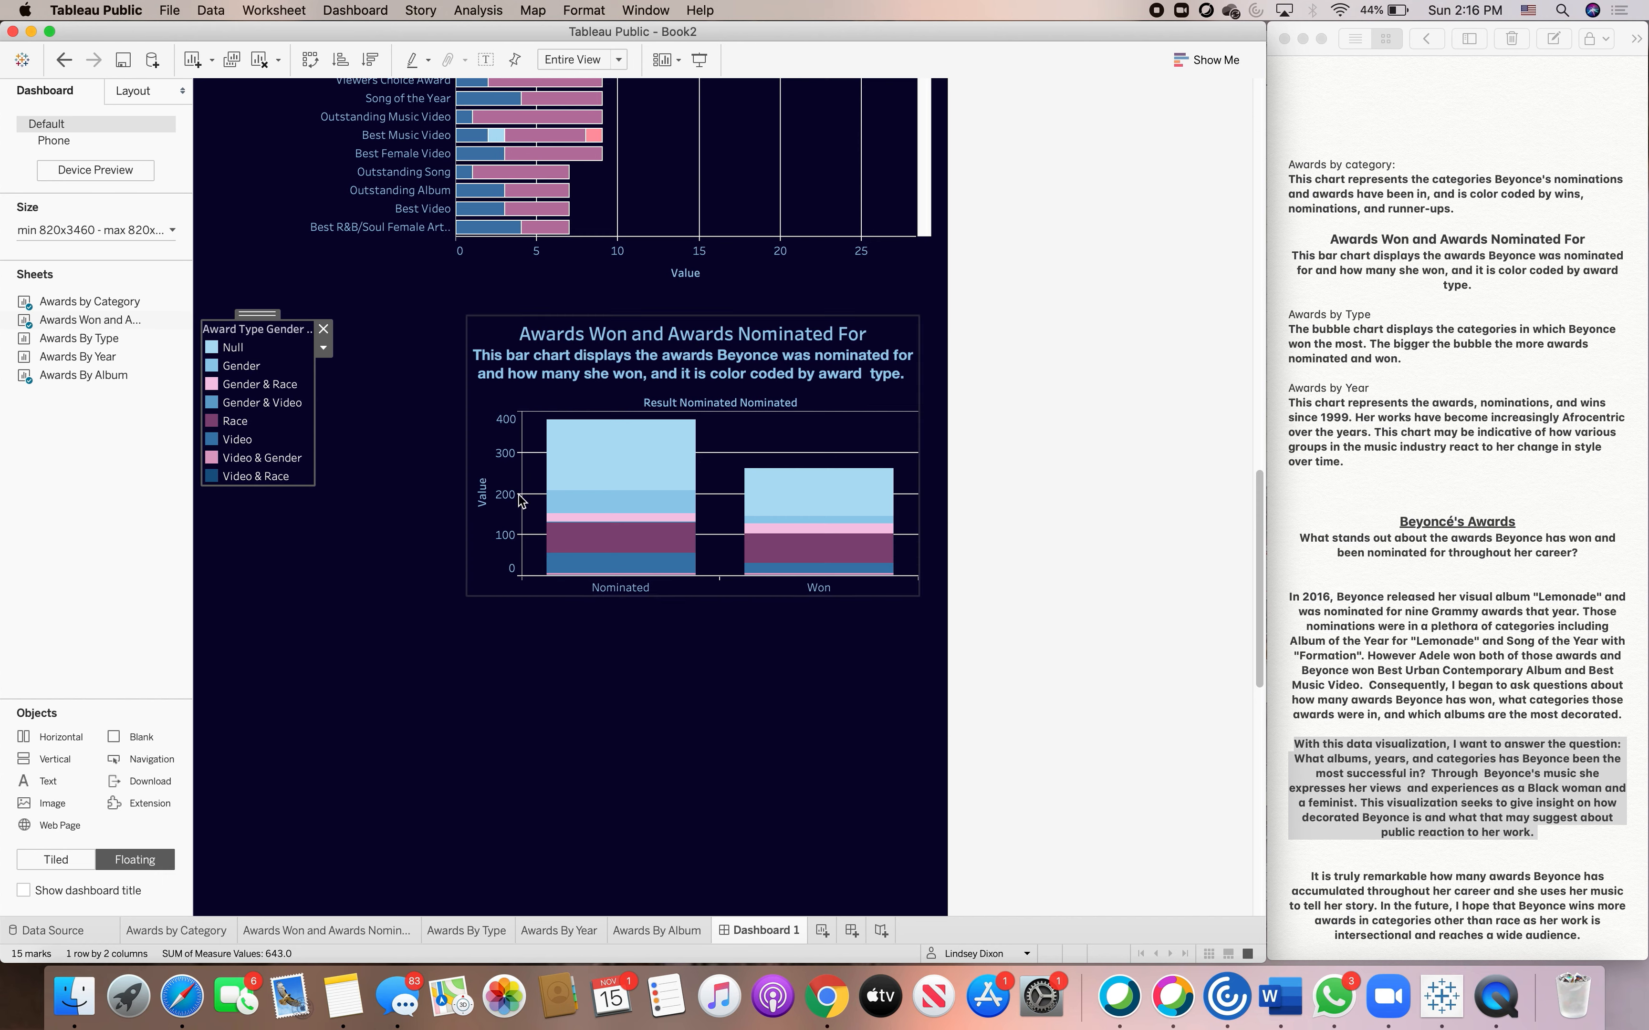
- Enlarge the Awards Won and Awards Nominated For chart on all sides, filling the space between its legend and the dashboard's right edge
left_click(467, 457)
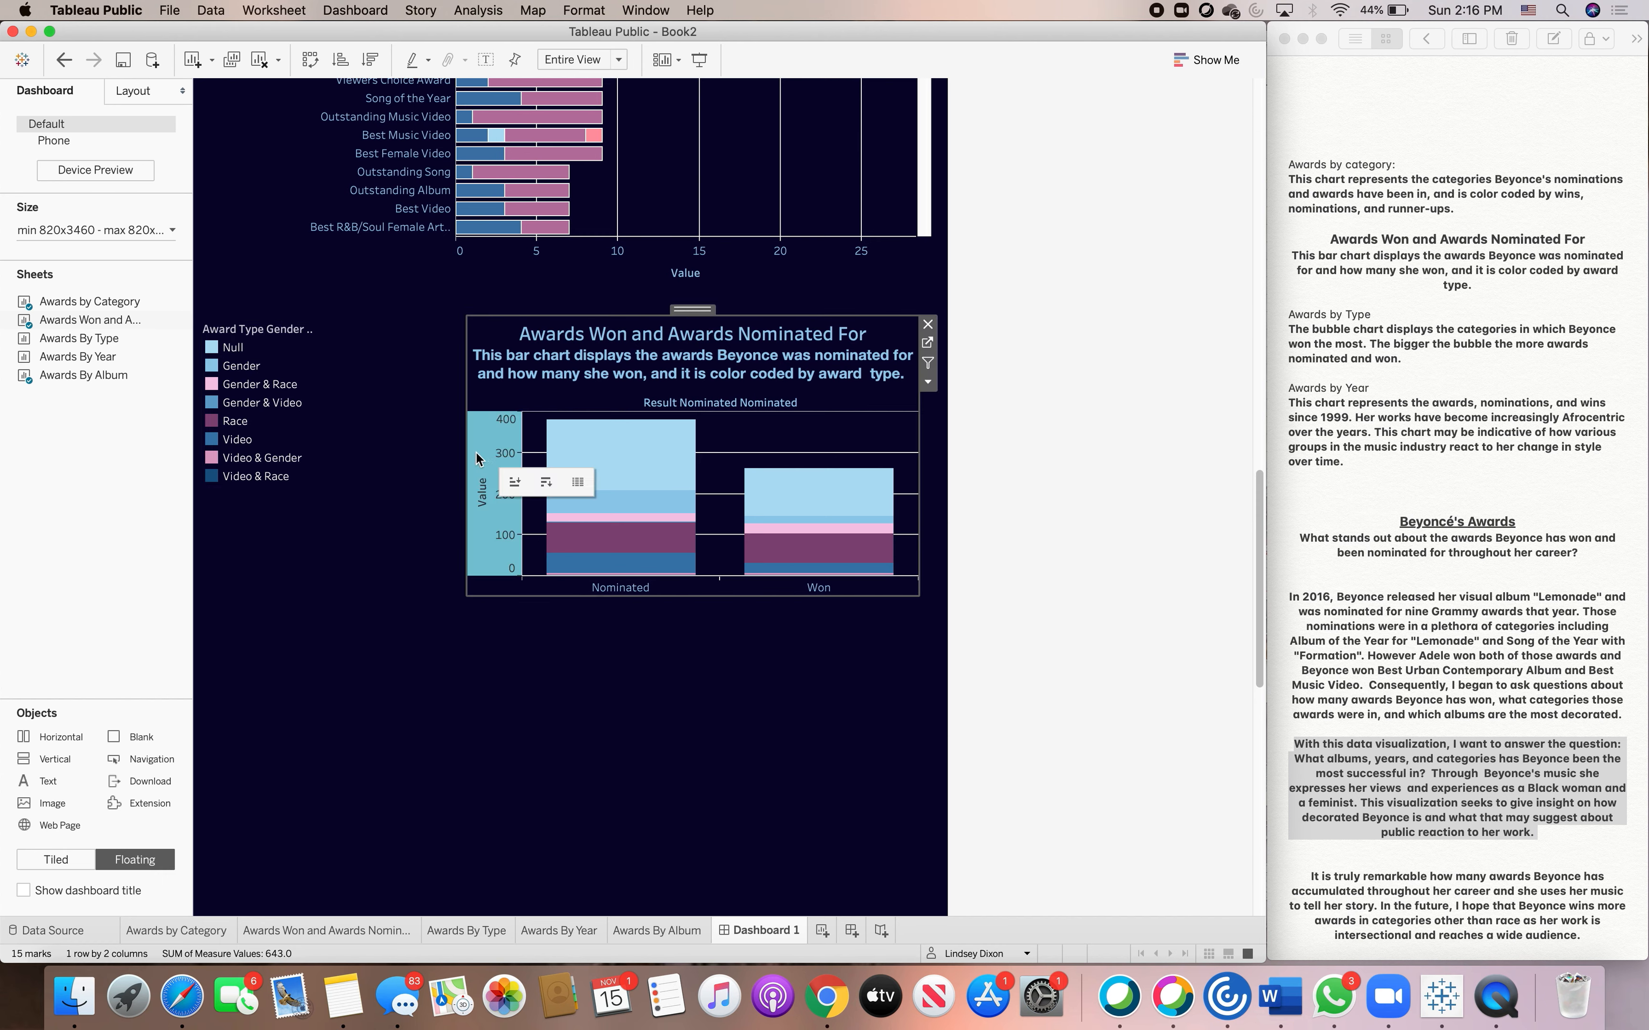
left_click_drag(466, 437, 318, 439)
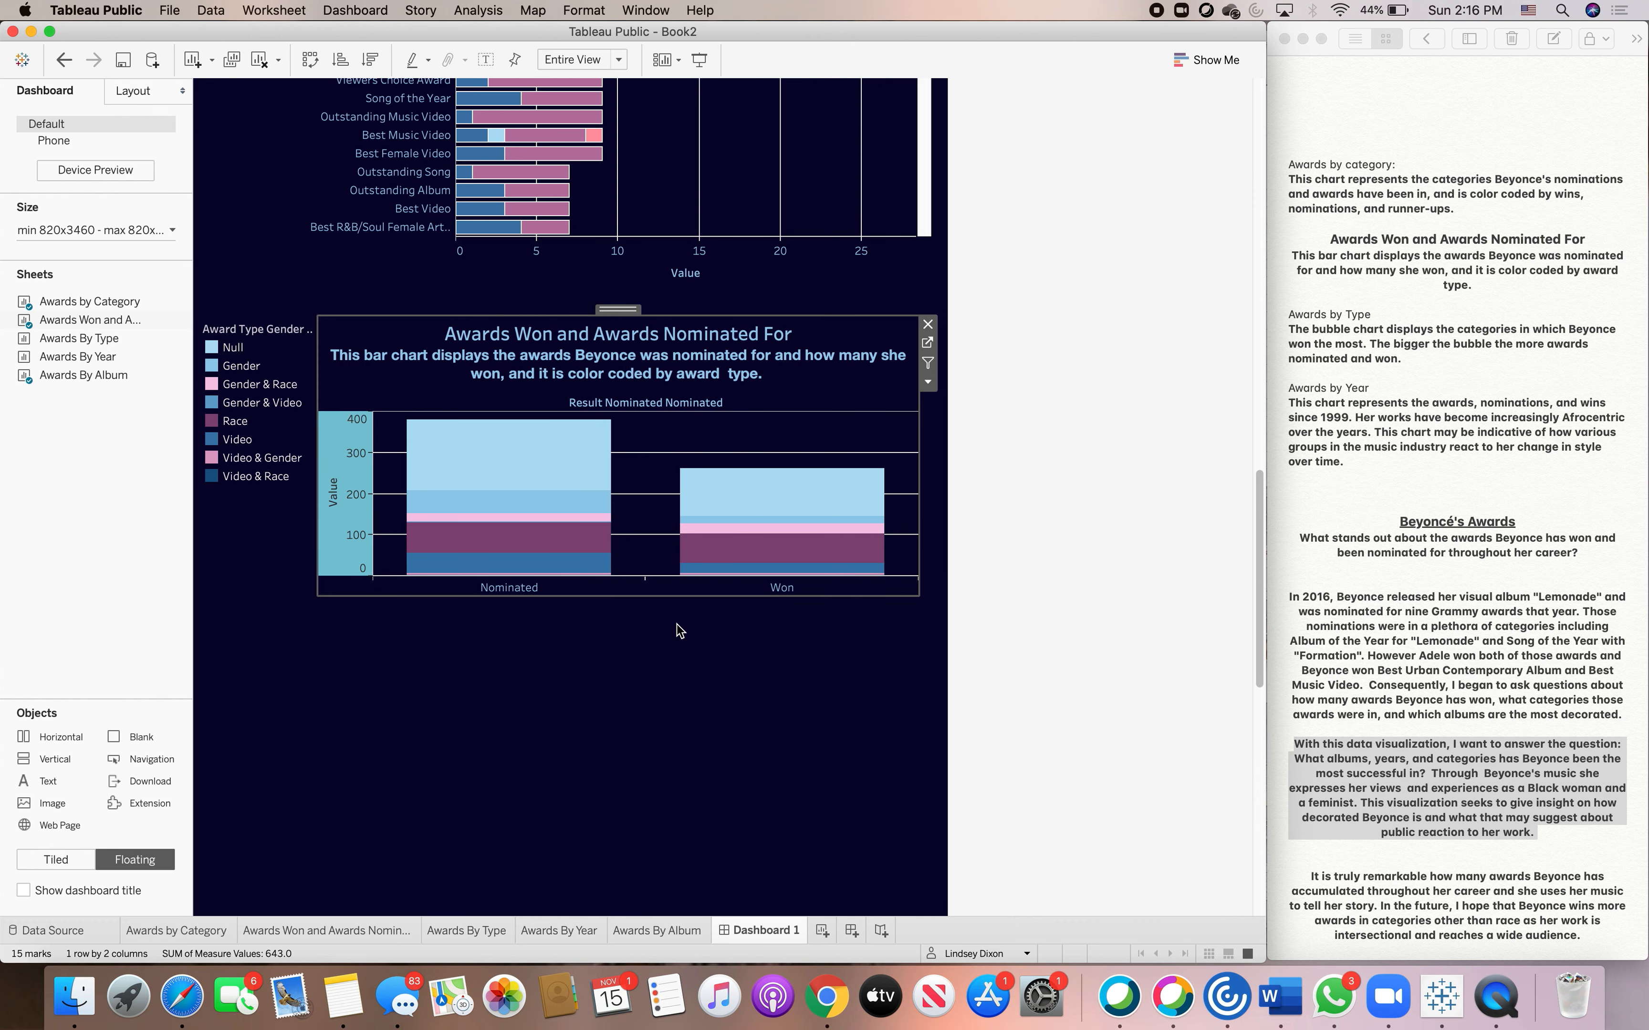
left_click(634, 611)
left_click(629, 596)
left_click_drag(629, 597, 630, 713)
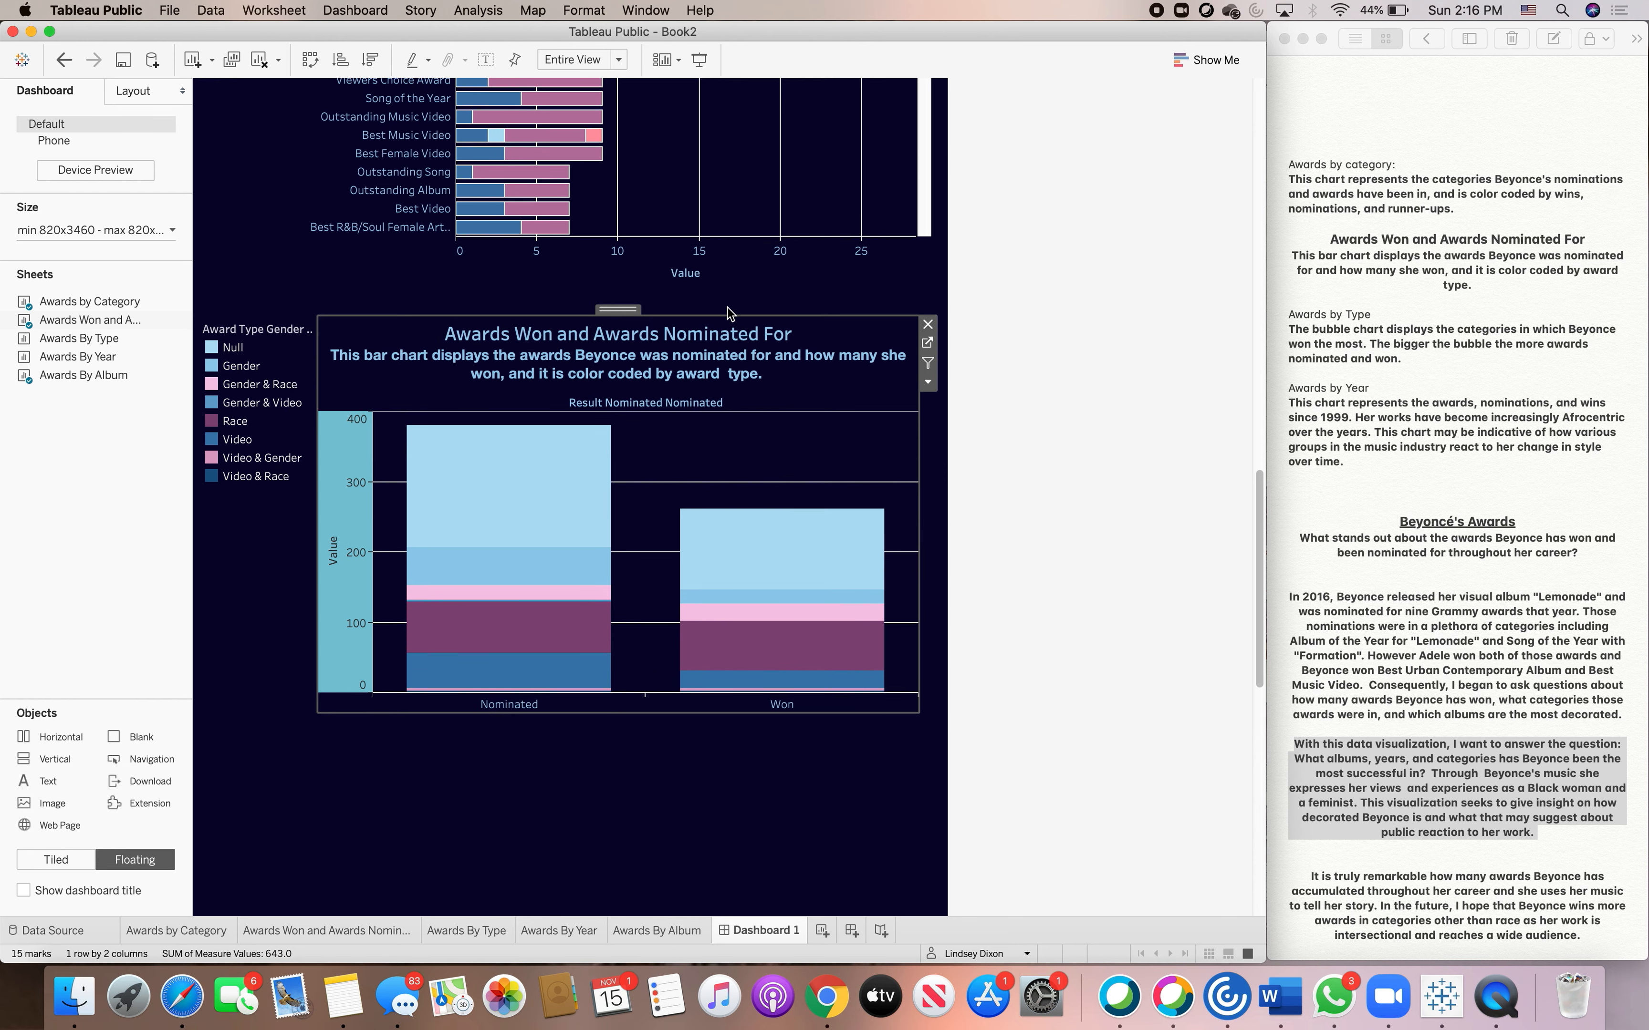
left_click_drag(705, 314, 705, 289)
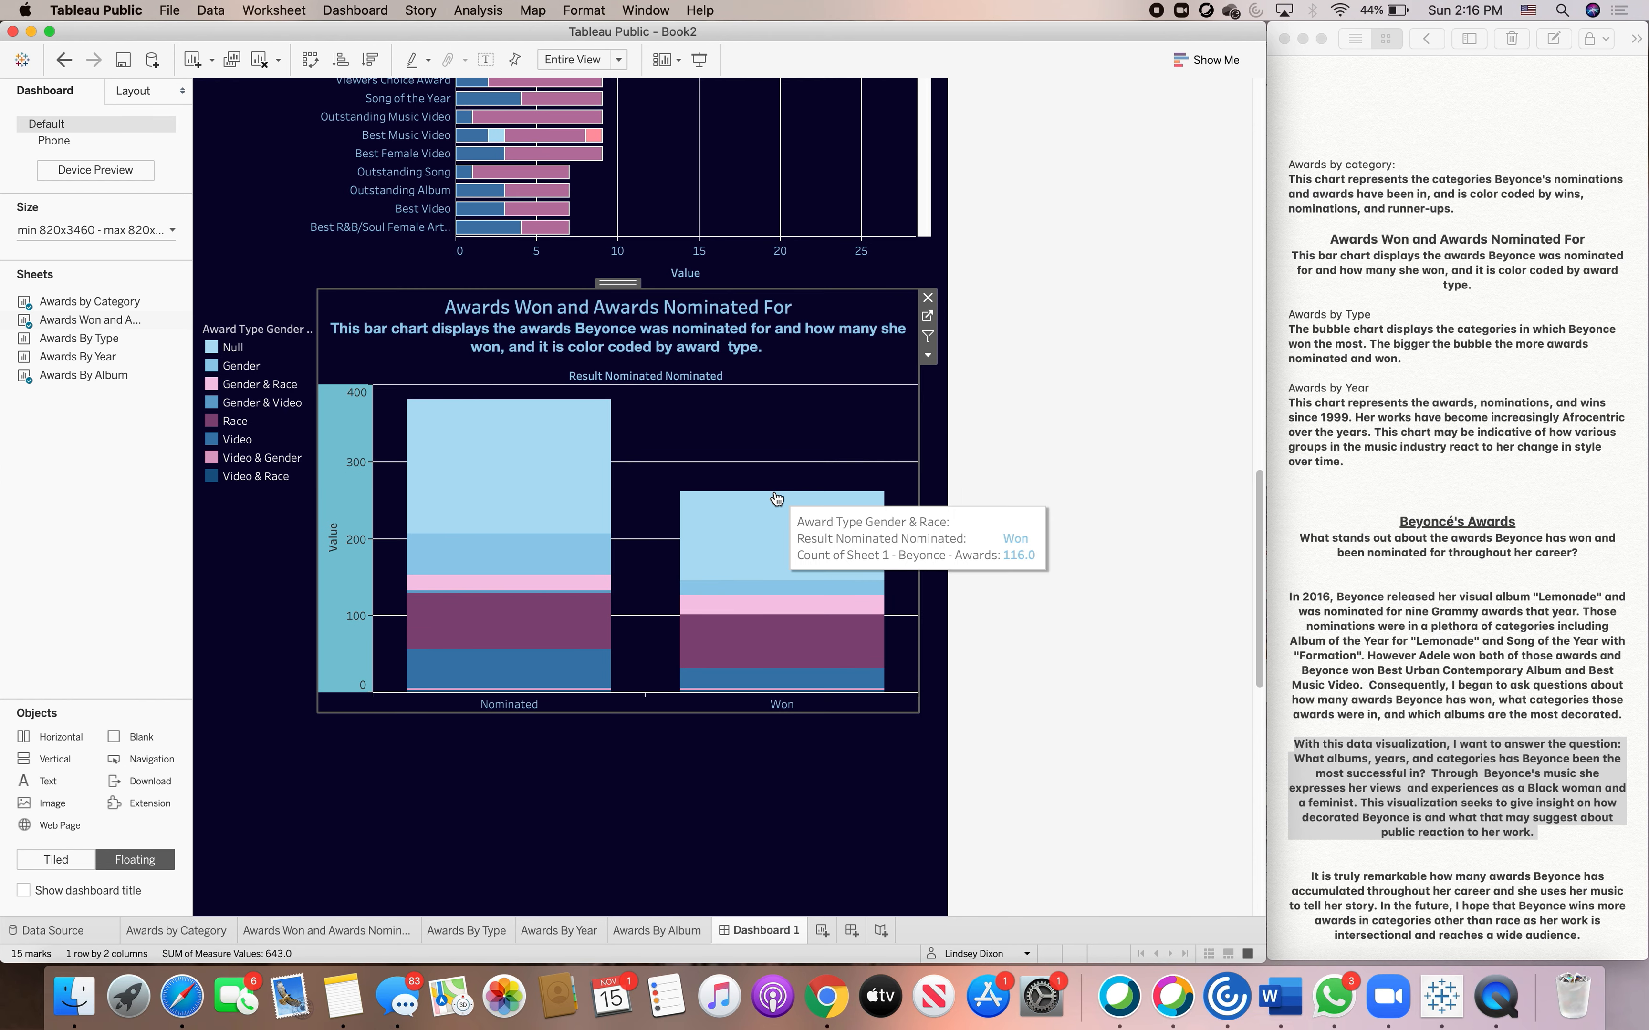
mouse_move(920, 574)
left_mouse_down()
mouse_move(954, 574)
mouse_move(936, 575)
left_mouse_up()
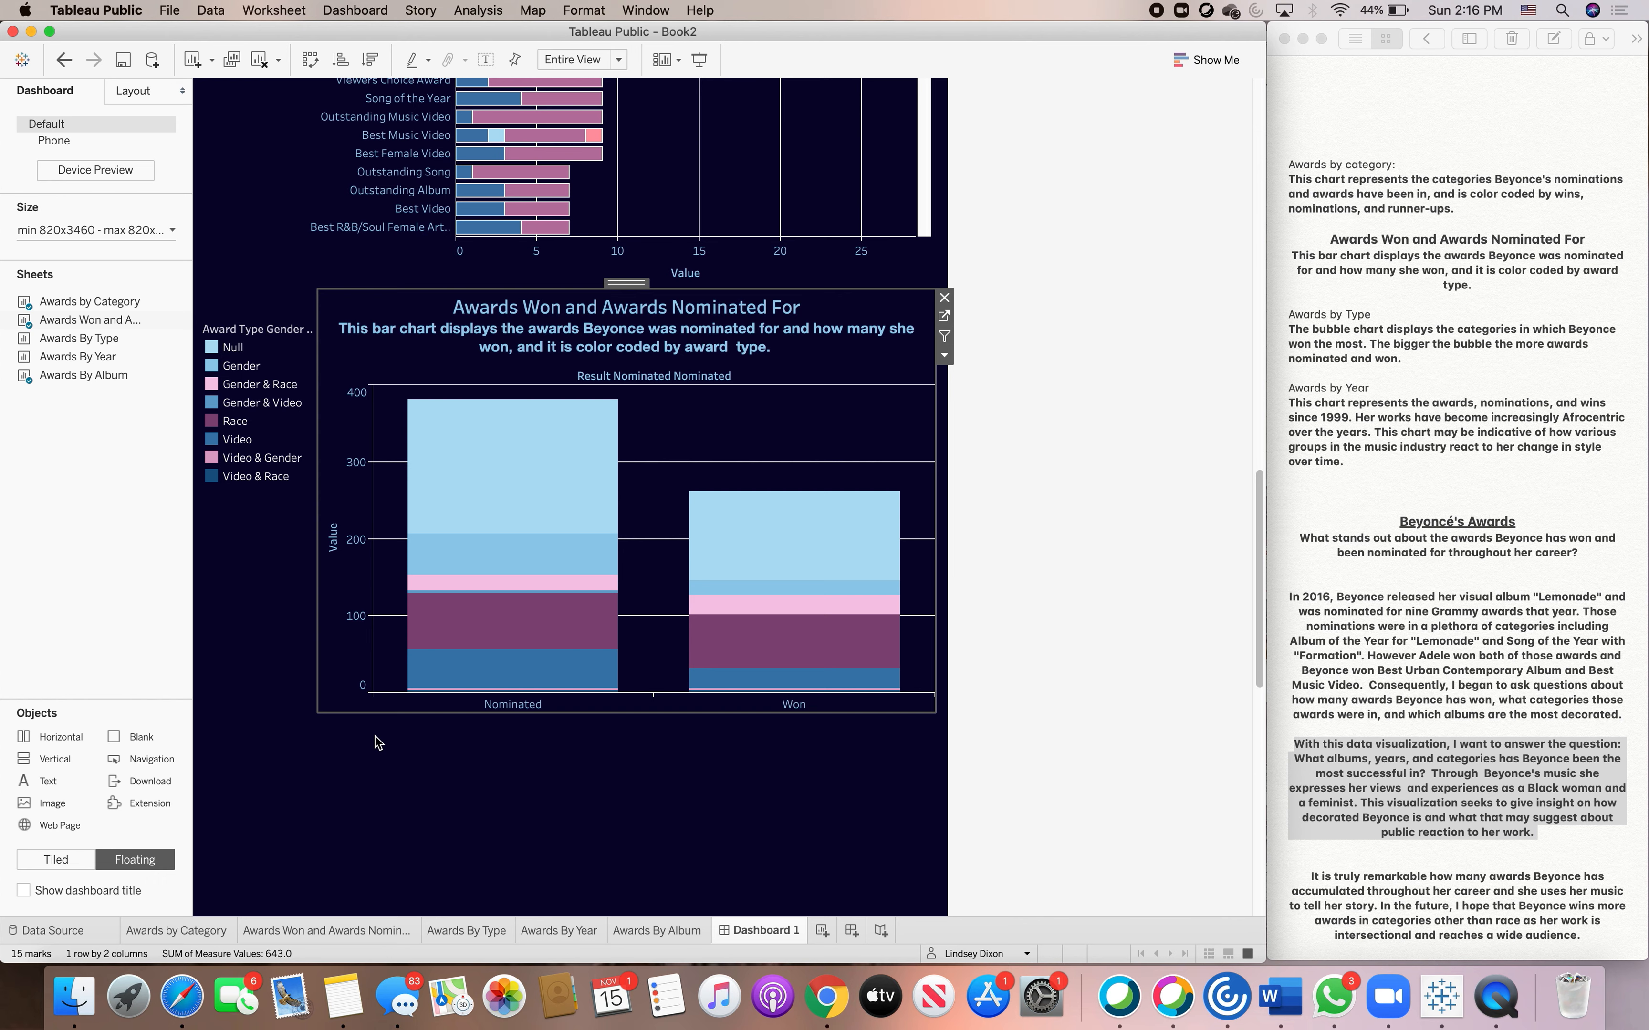
- Color the sheet name in the Awards Won and Awards Nominated For title pink
double_click(756, 308)
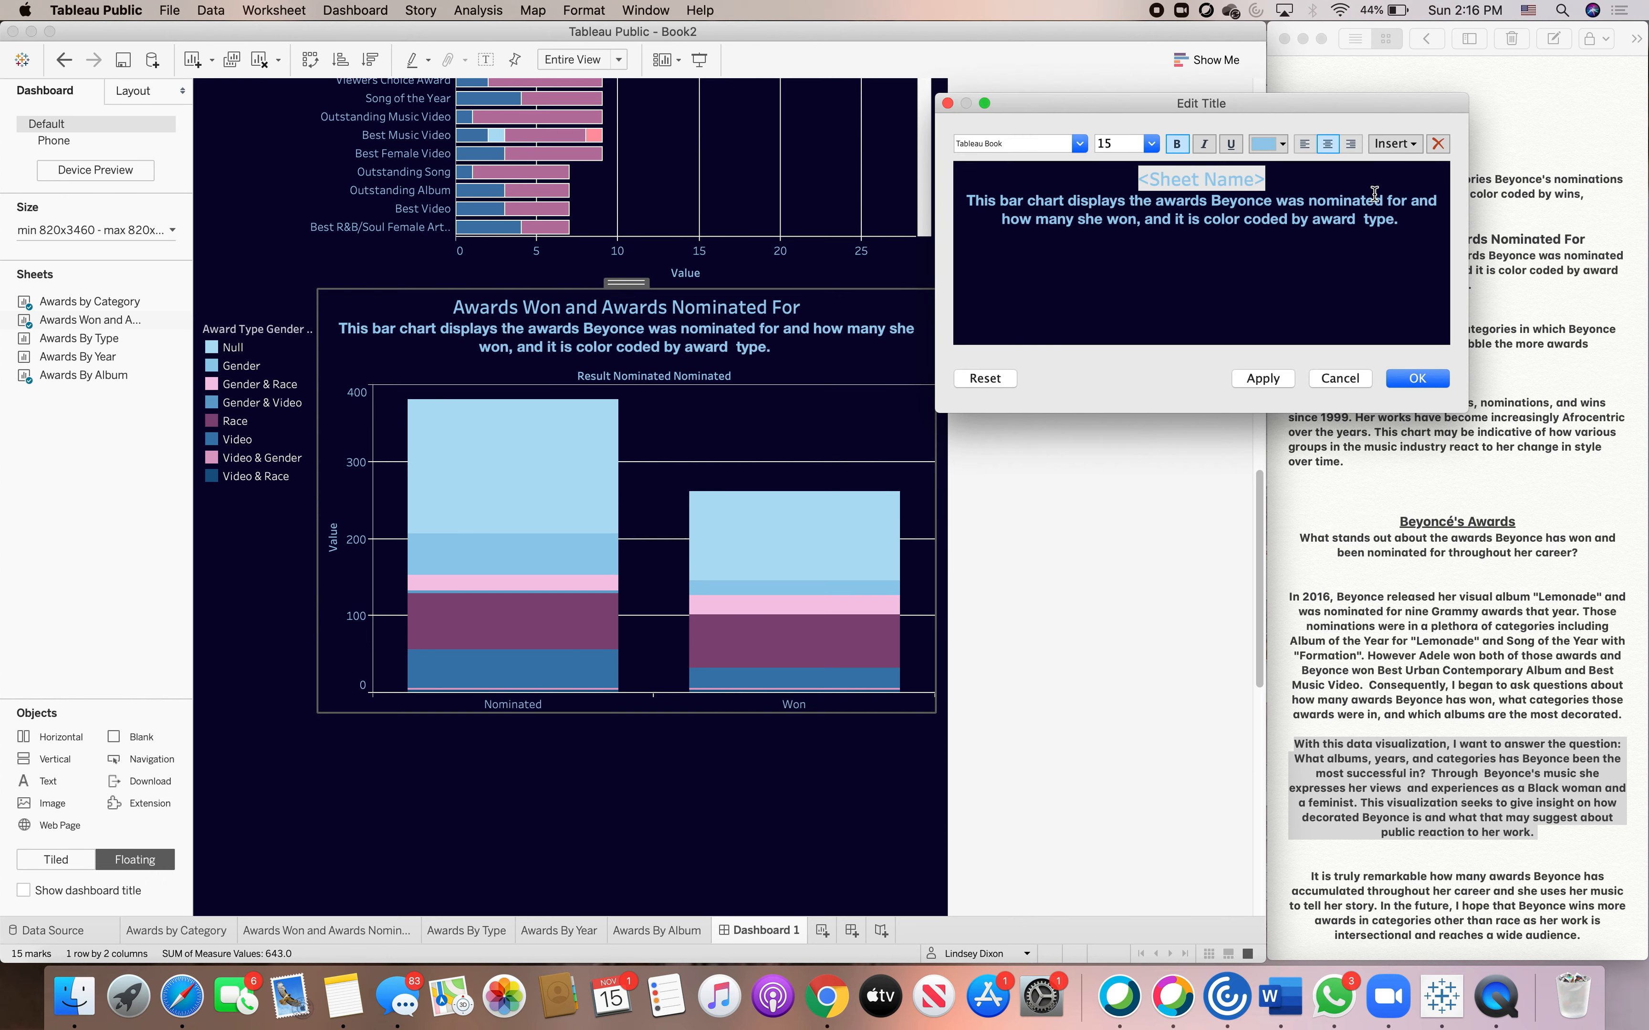
left_click(1280, 145)
left_click(1299, 233)
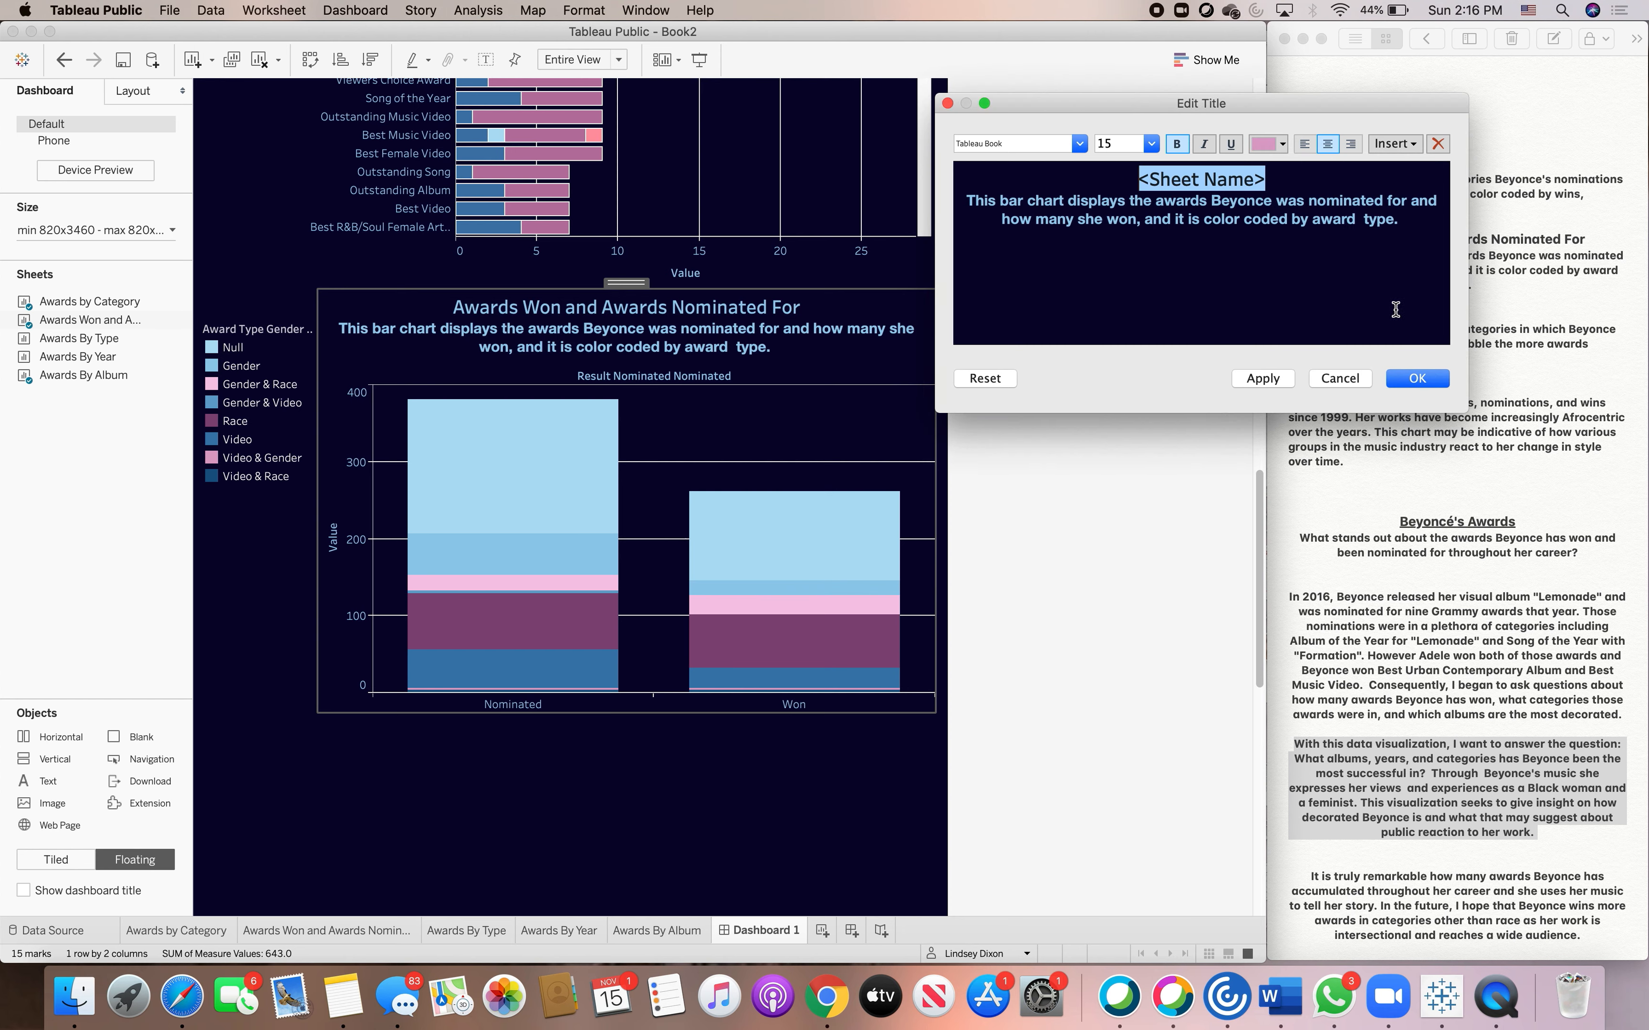
left_click(1416, 378)
left_click(742, 787)
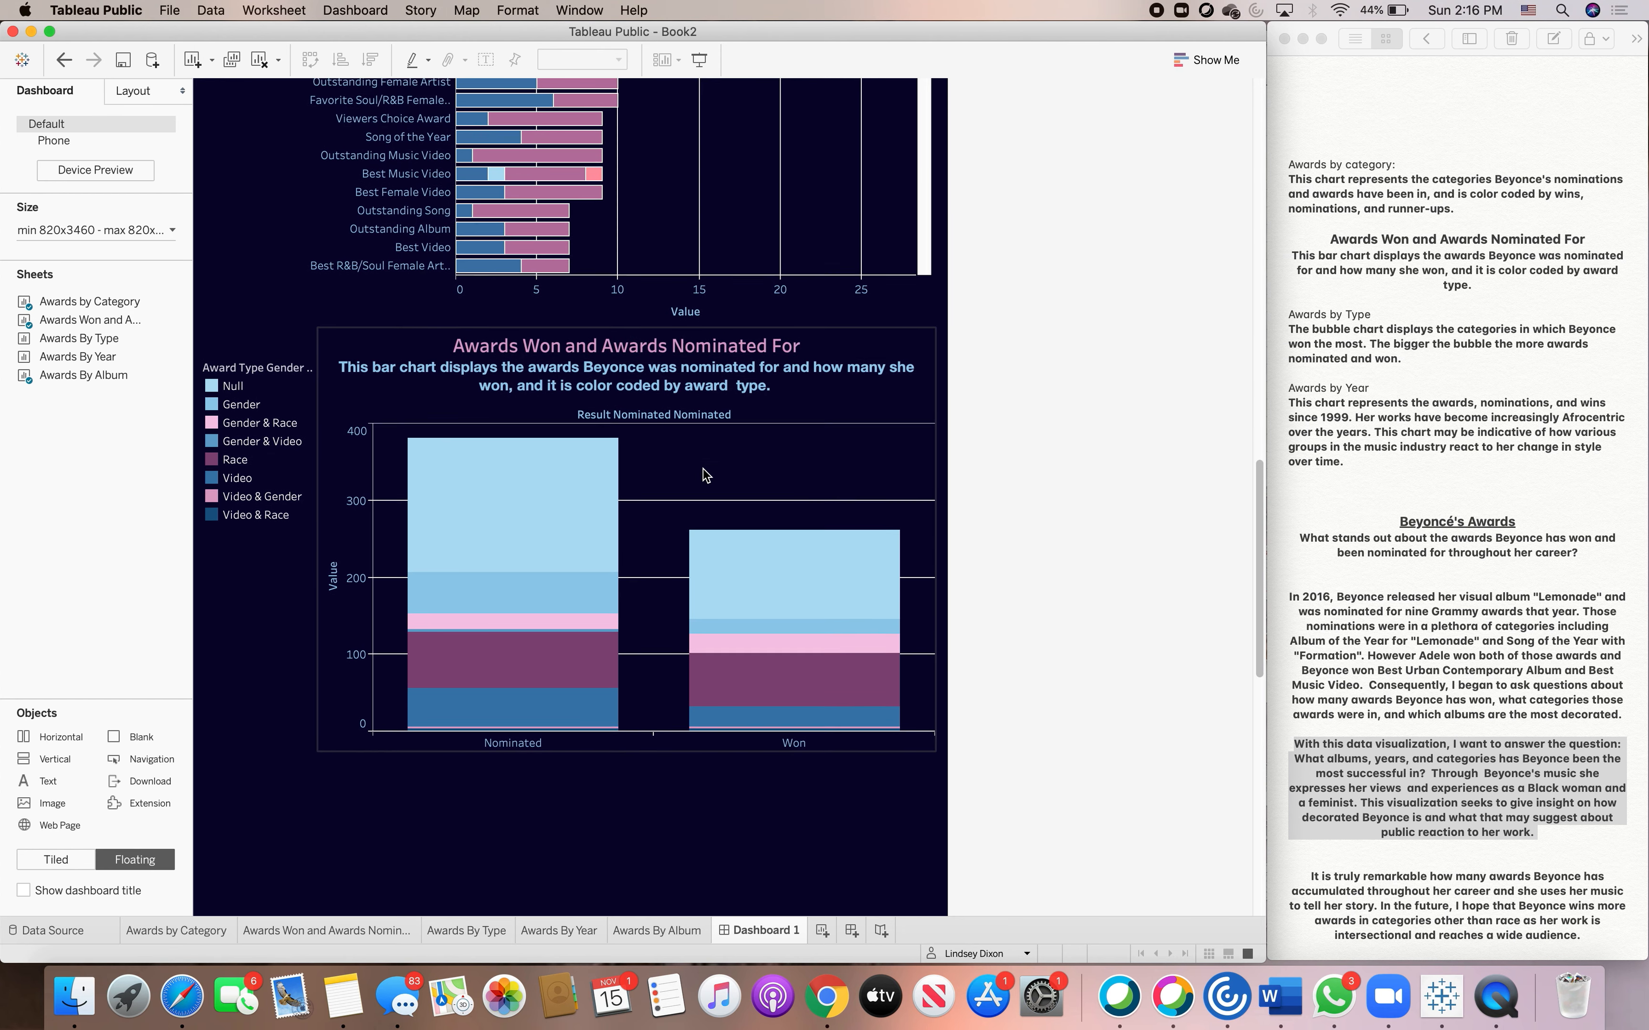
- Add the Awards By Type sheet below the bar chart and enlarge it to nearly the dashboard's full width and a greater height
scroll(704, 469, "down", 10)
scroll(703, 469, "down", 1)
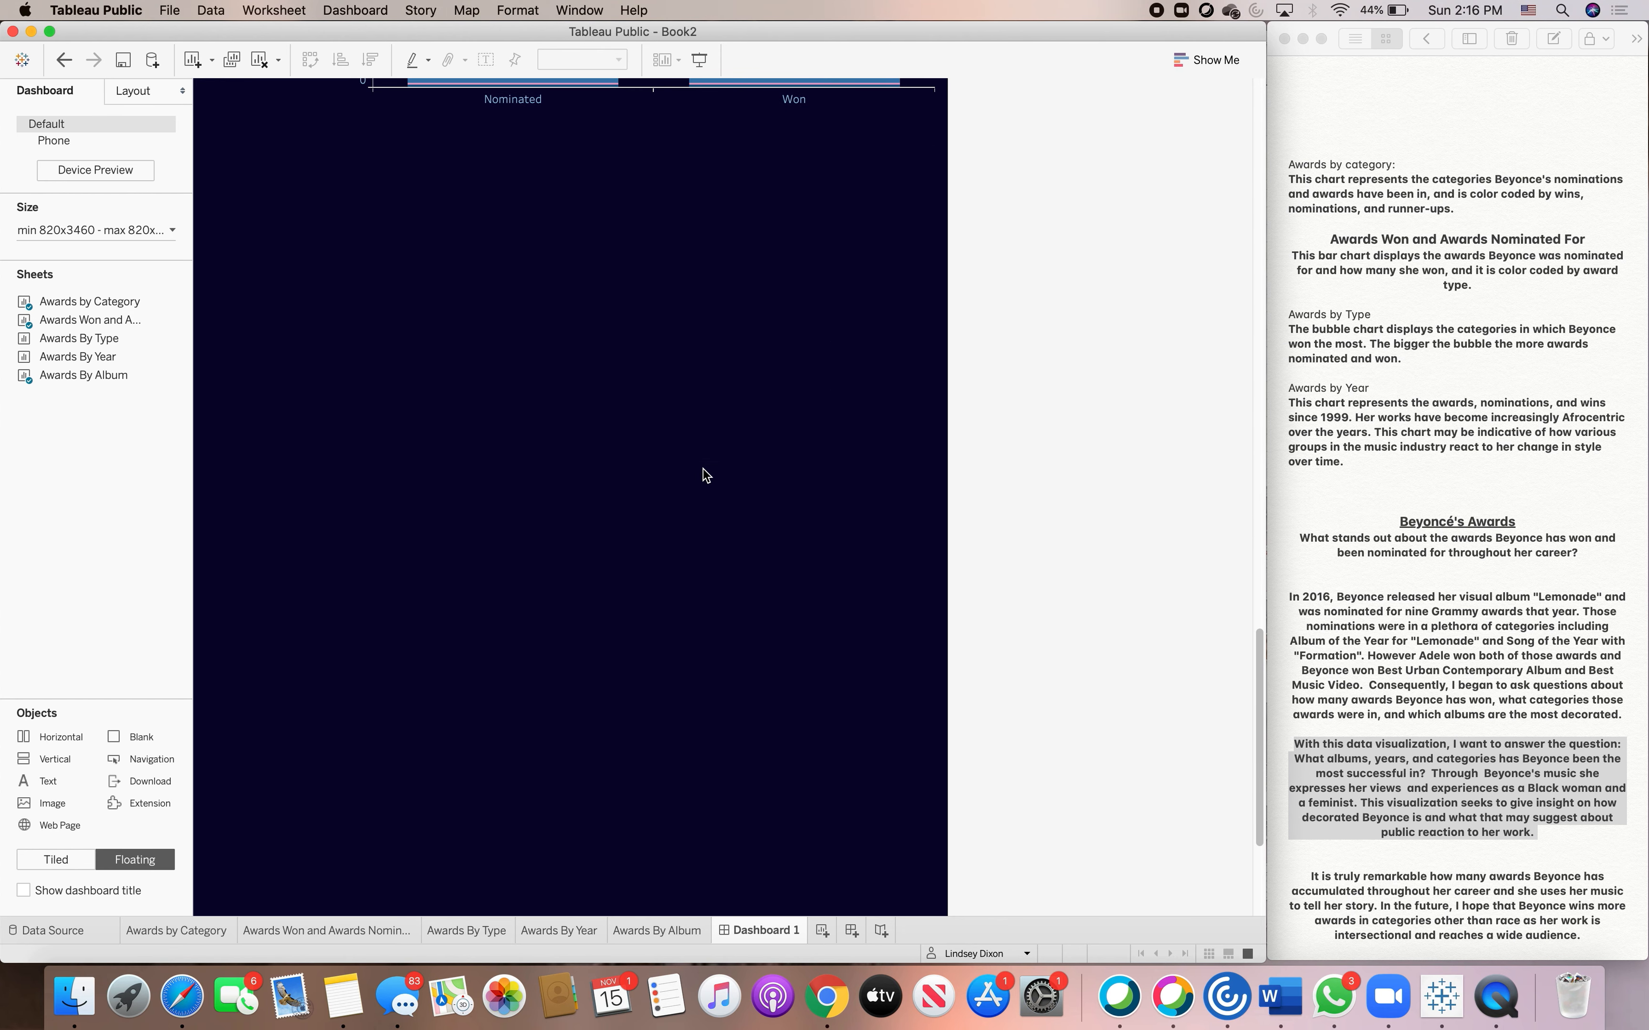
left_click_drag(77, 338, 437, 202)
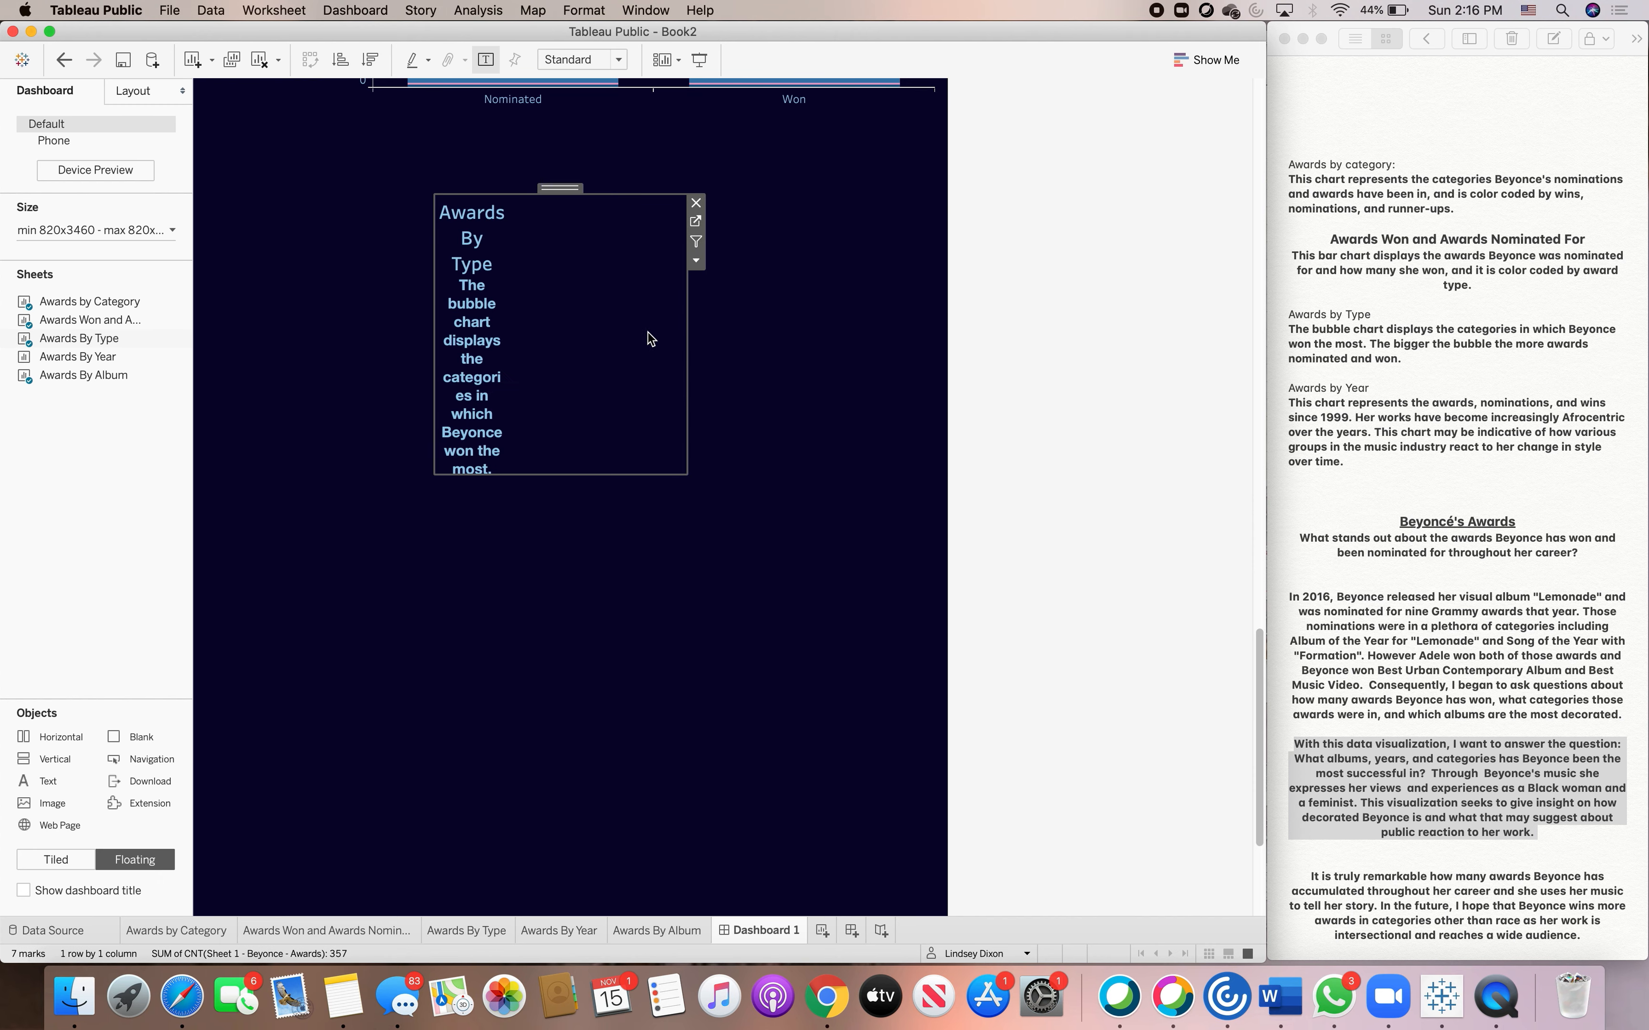
left_click_drag(689, 352, 889, 353)
left_click_drag(740, 202, 740, 126)
left_click_drag(897, 229, 938, 231)
left_click_drag(707, 474, 707, 537)
left_click_drag(432, 329, 201, 330)
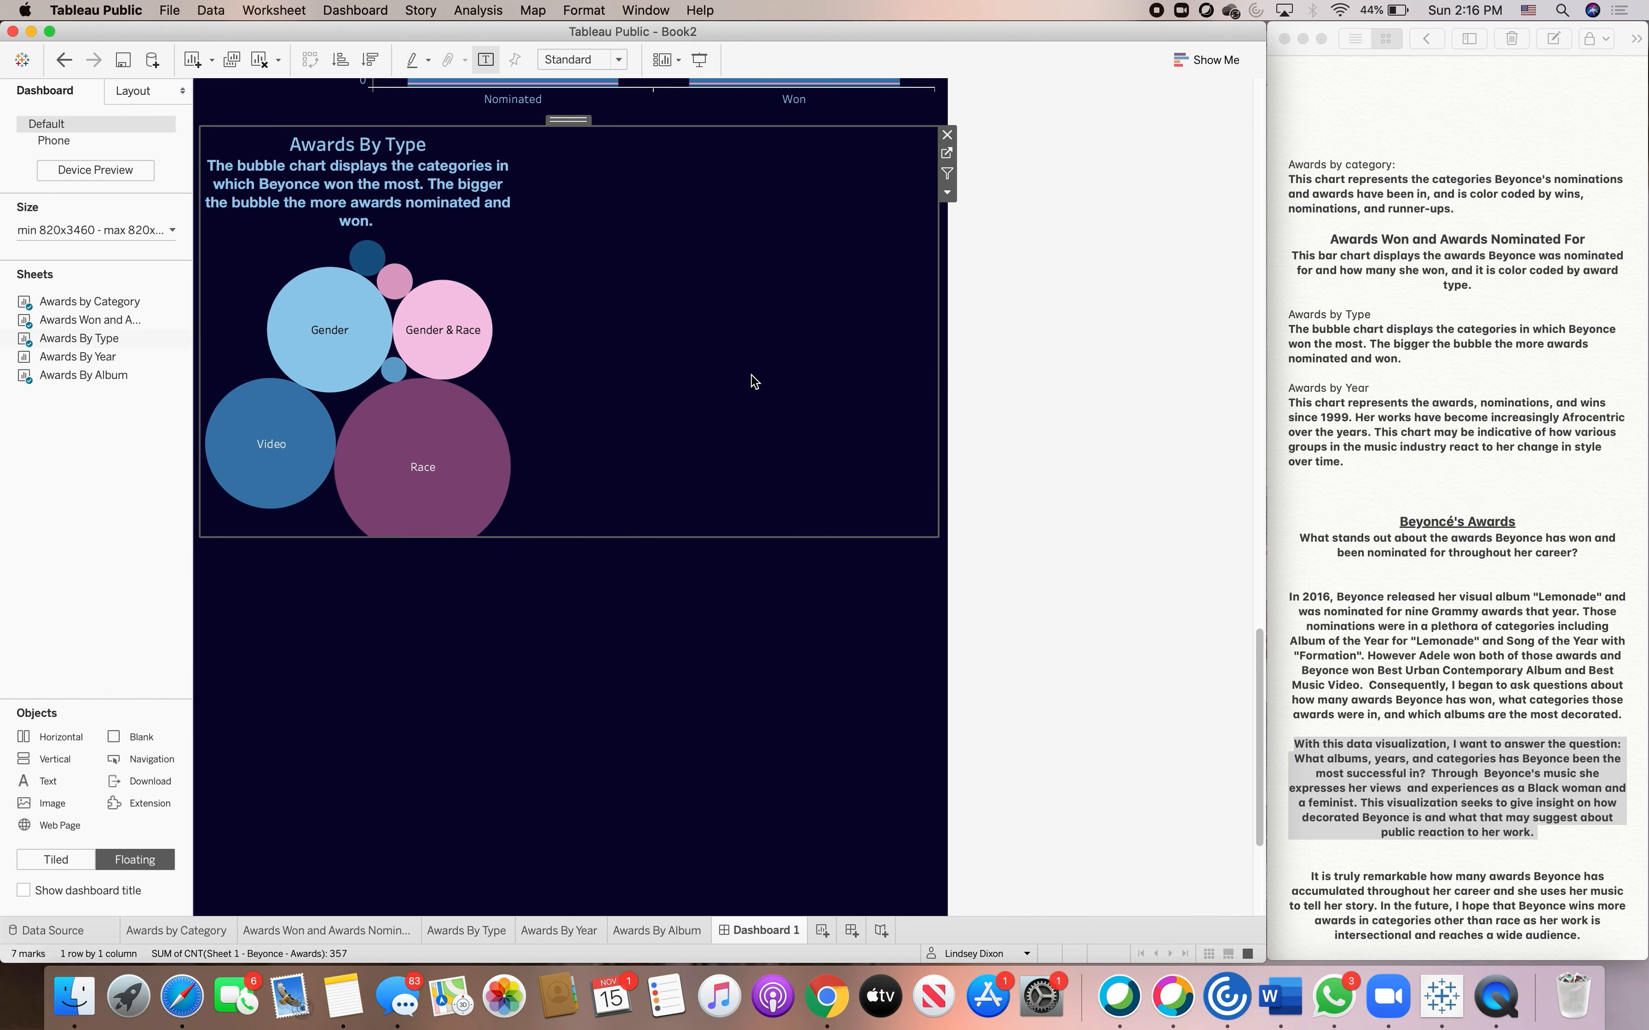
- Set the Awards By Type bubble chart's fit to Entire View
left_click(947, 192)
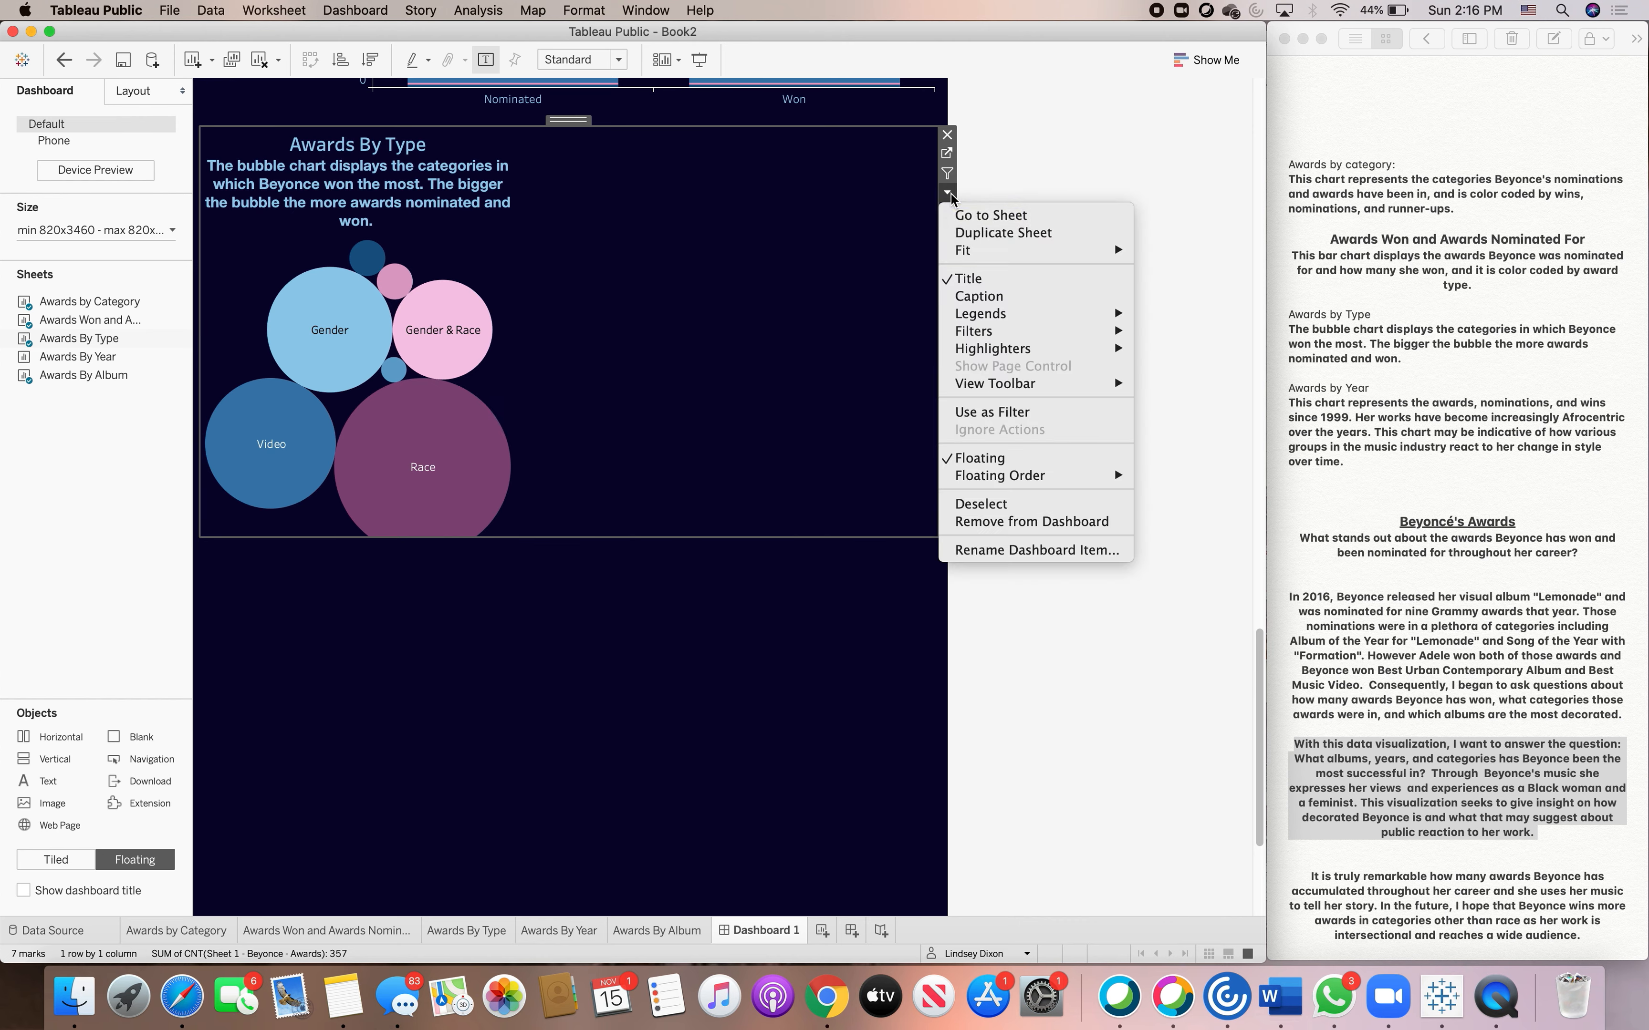
mouse_move(1118, 251)
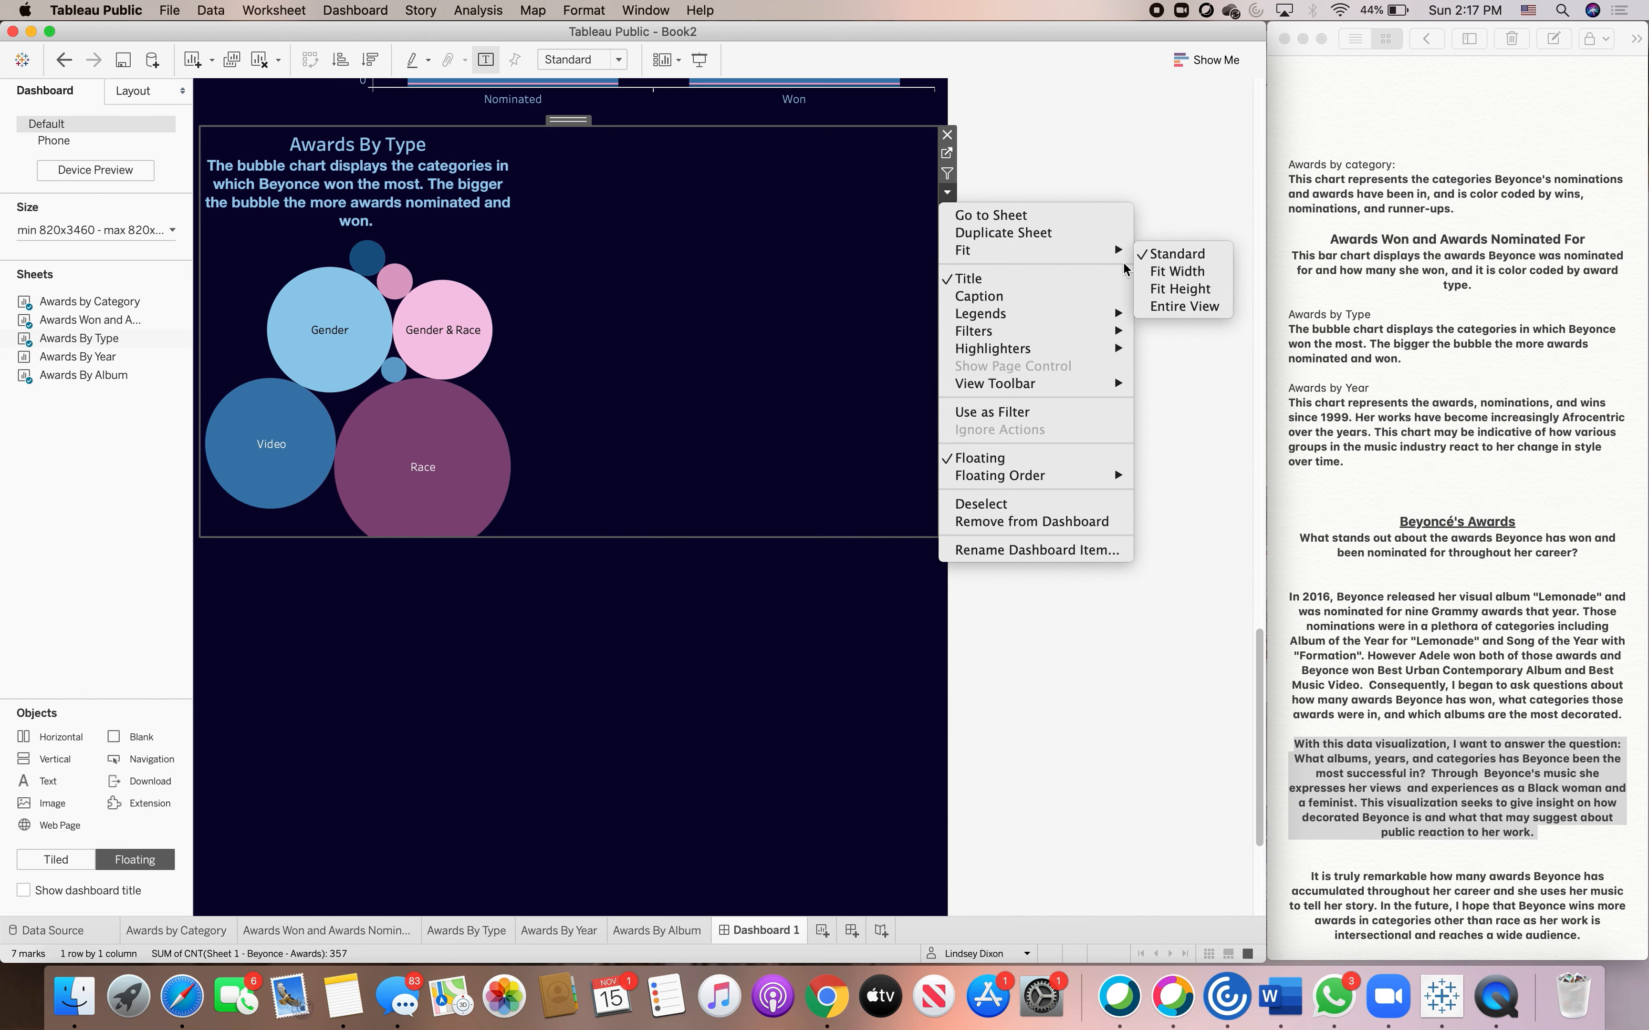
left_click(1181, 307)
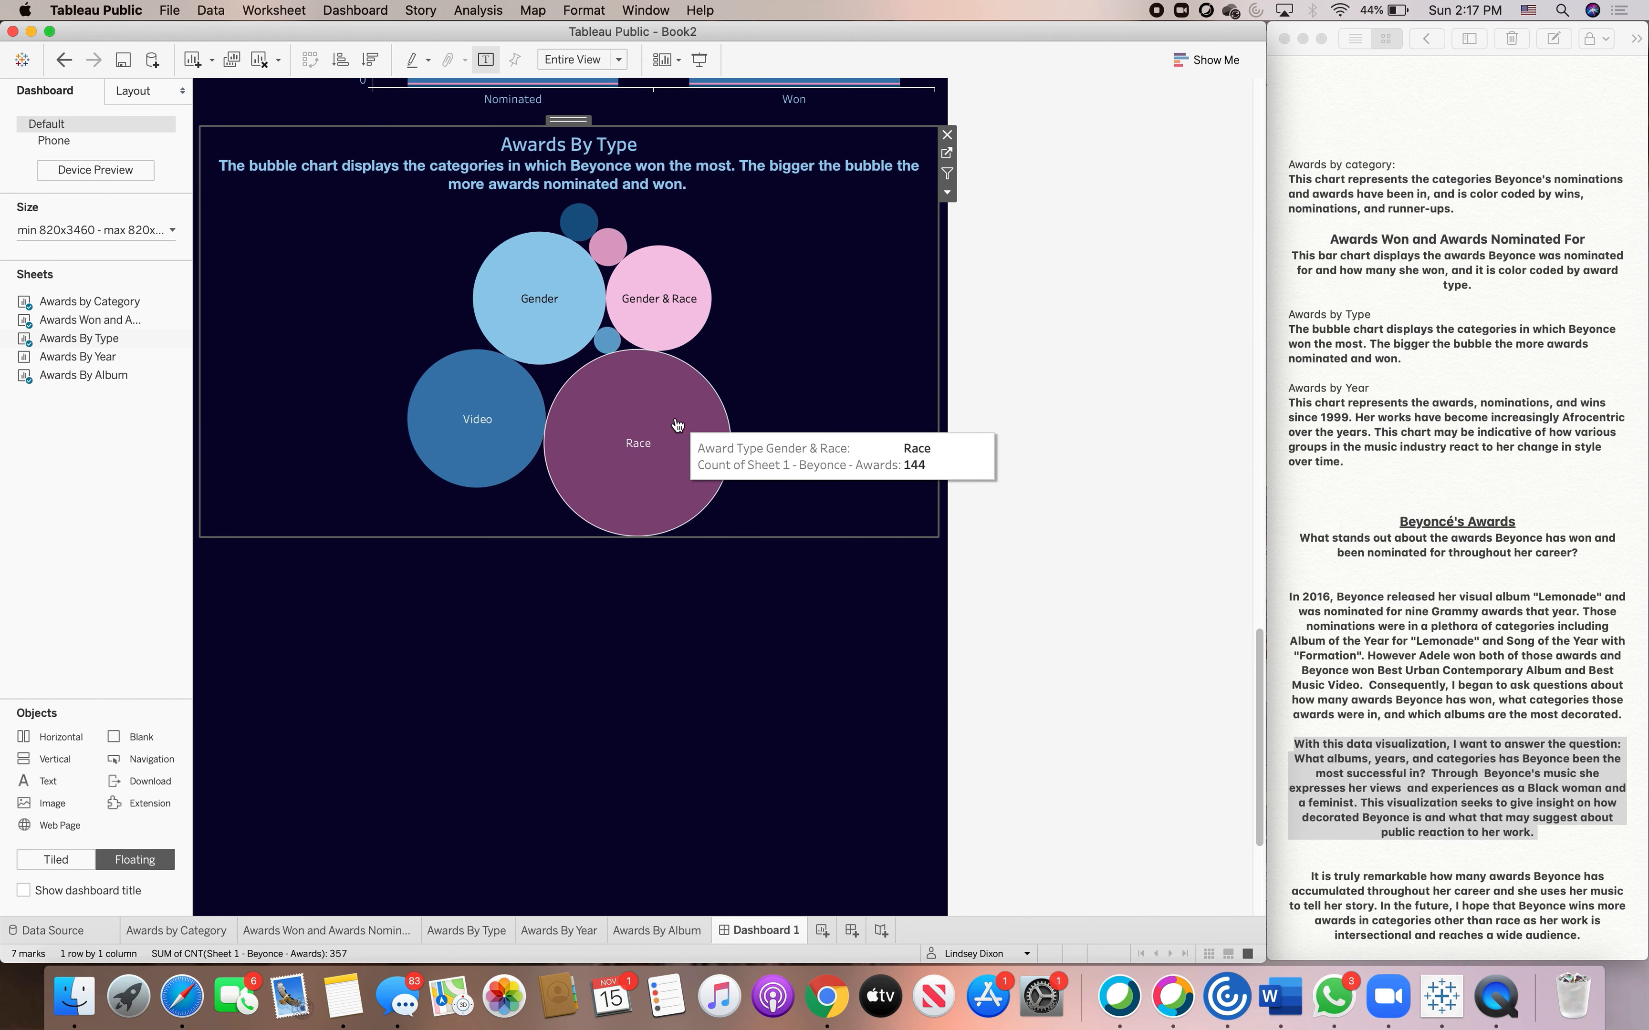
left_click(596, 692)
- Color the sheet name in the Awards By Type title pink
double_click(597, 145)
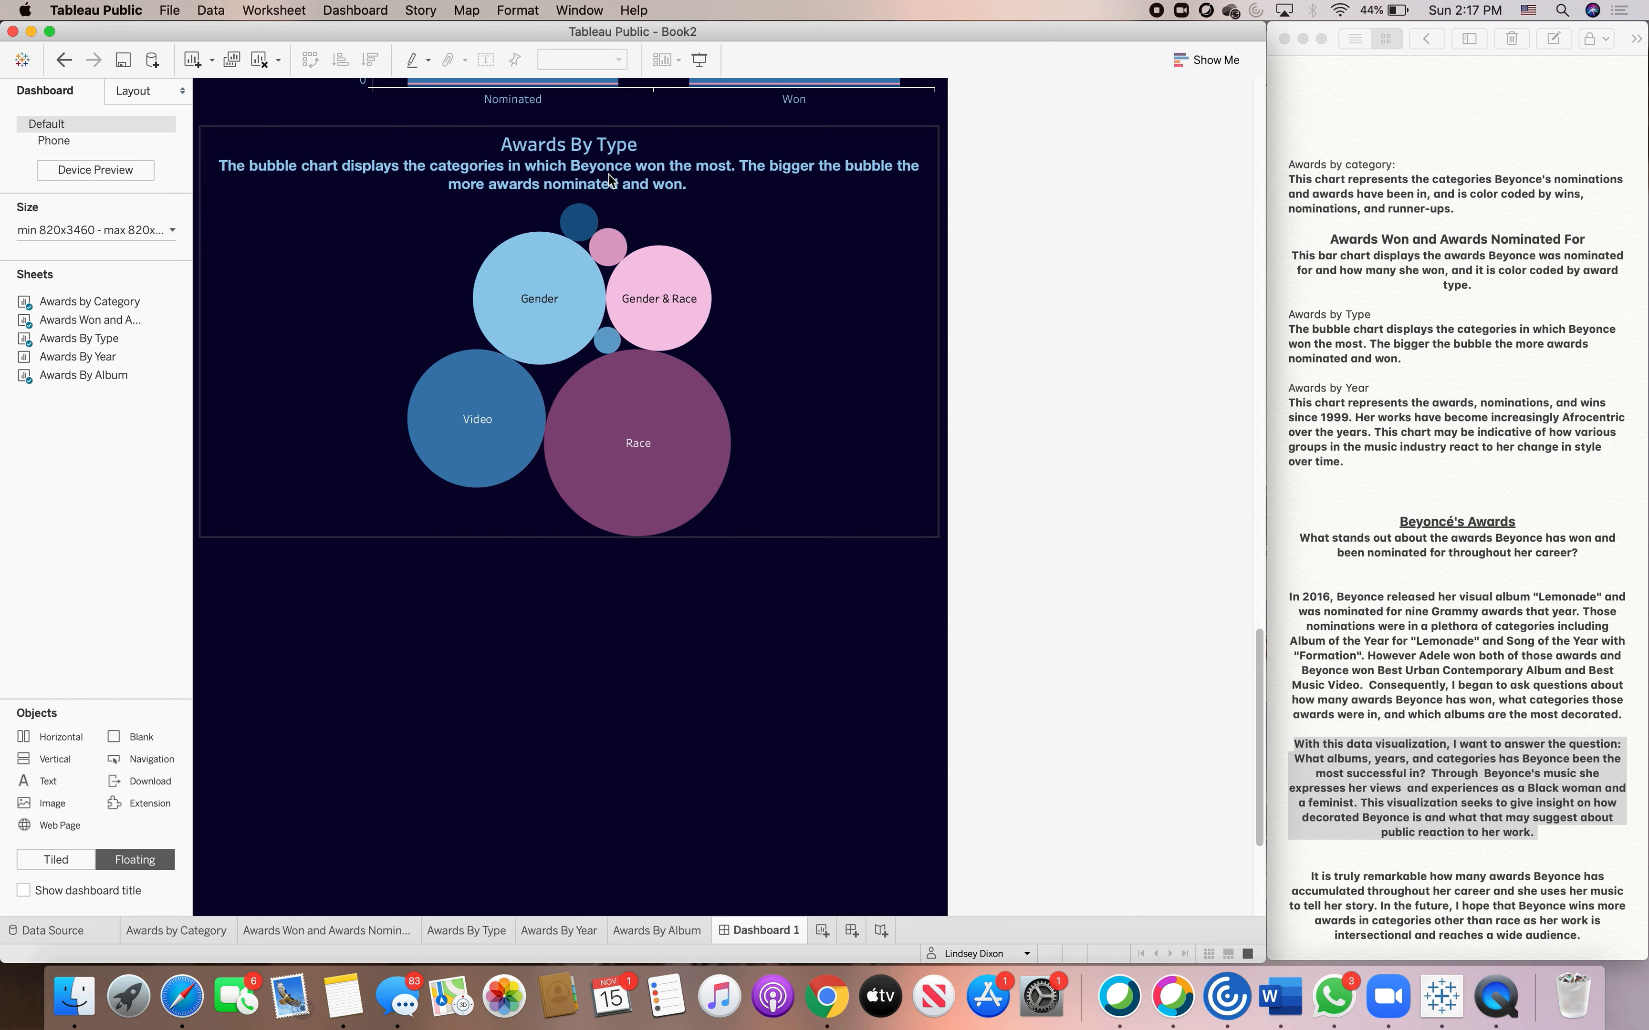
left_click_drag(1294, 184, 1133, 185)
left_click(1283, 144)
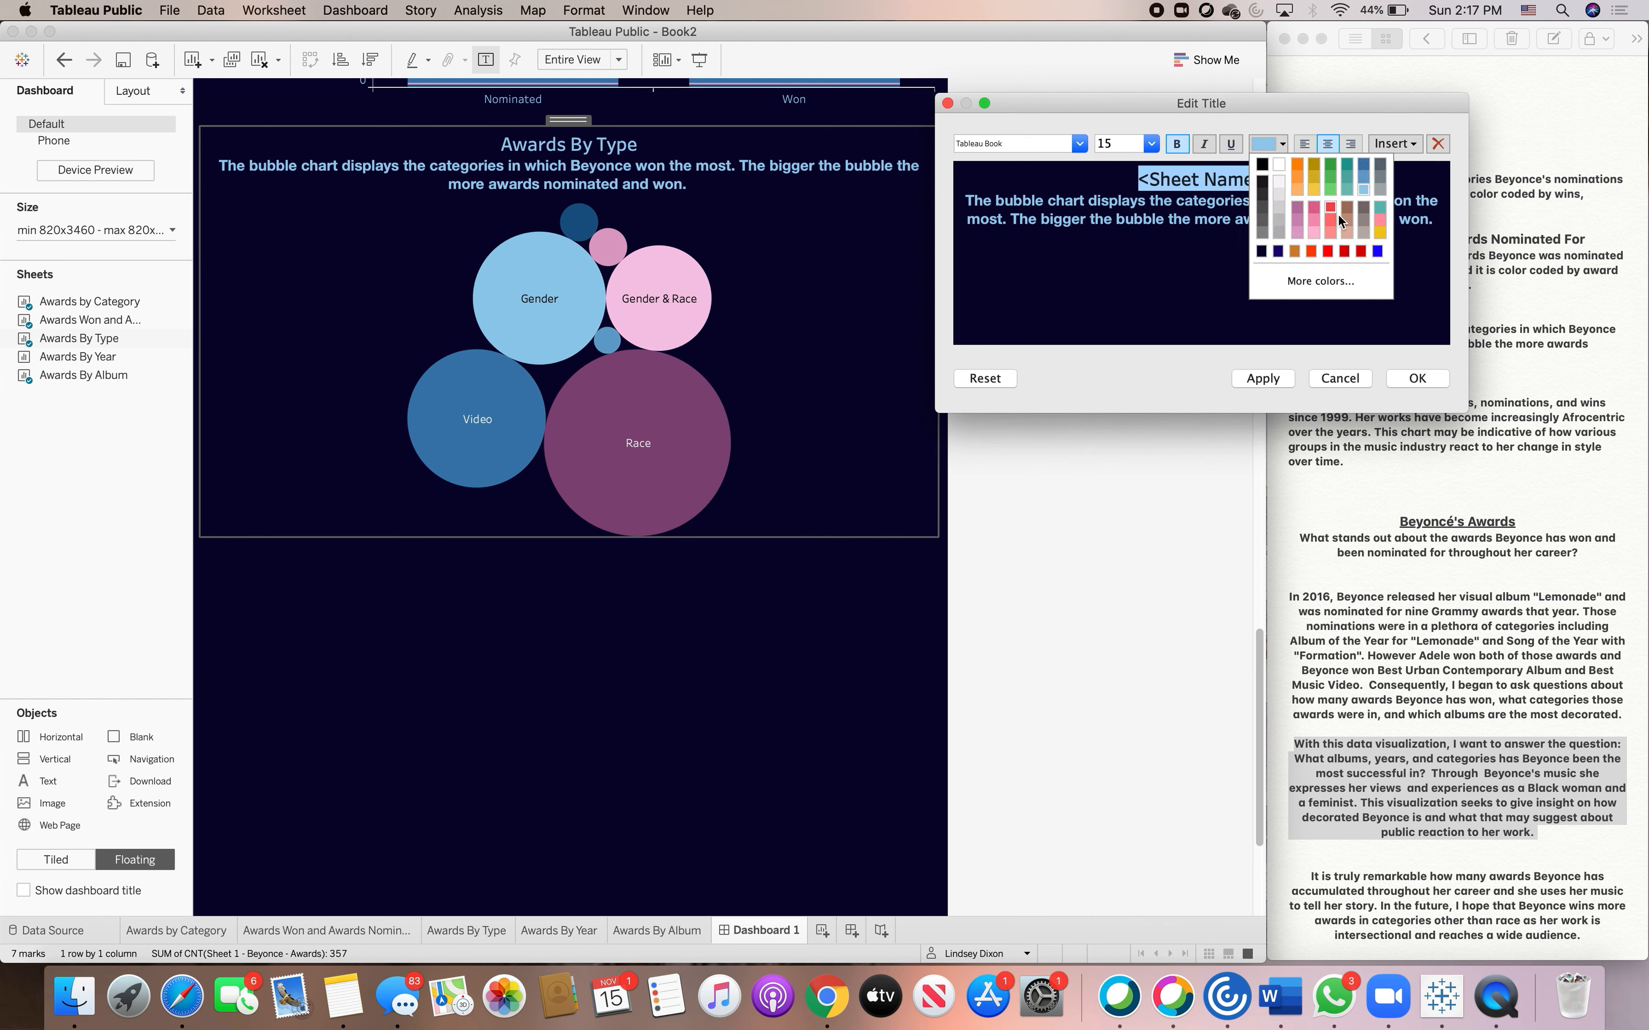
left_click(1297, 233)
left_click(1410, 385)
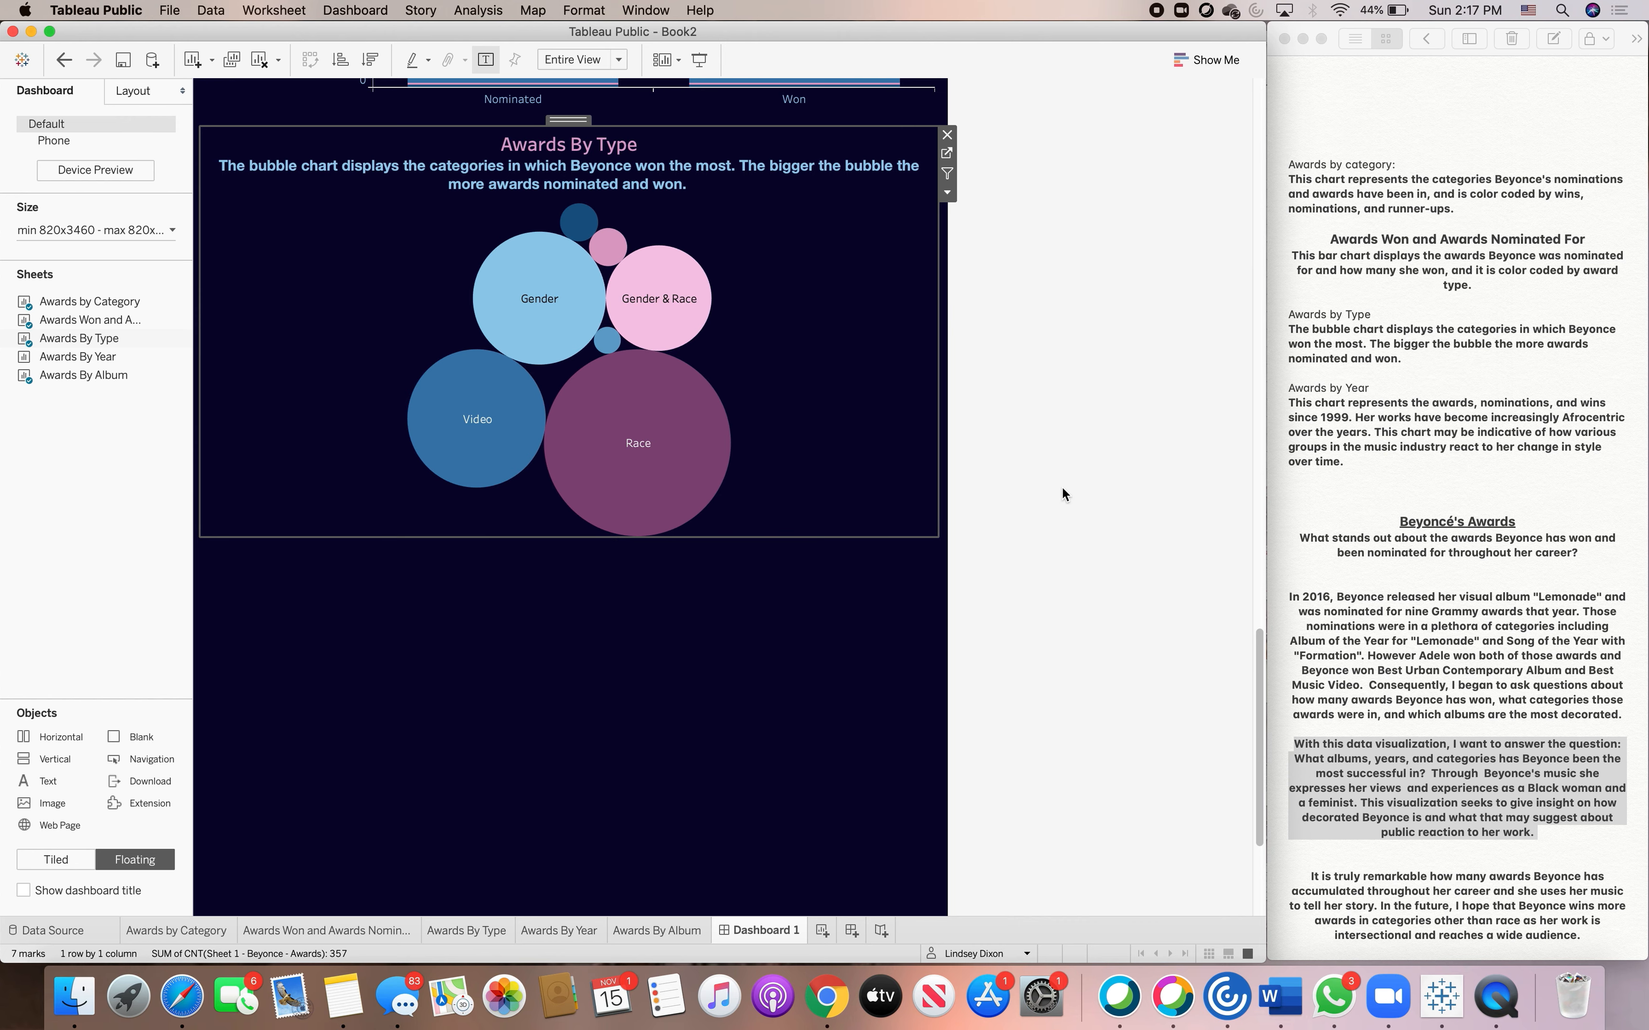
- Add the Awards By Year sheet below the bubble chart, widen it to the right and extend its upper edge toward the bubbles
left_click(822, 562)
scroll(656, 603, "down", 5)
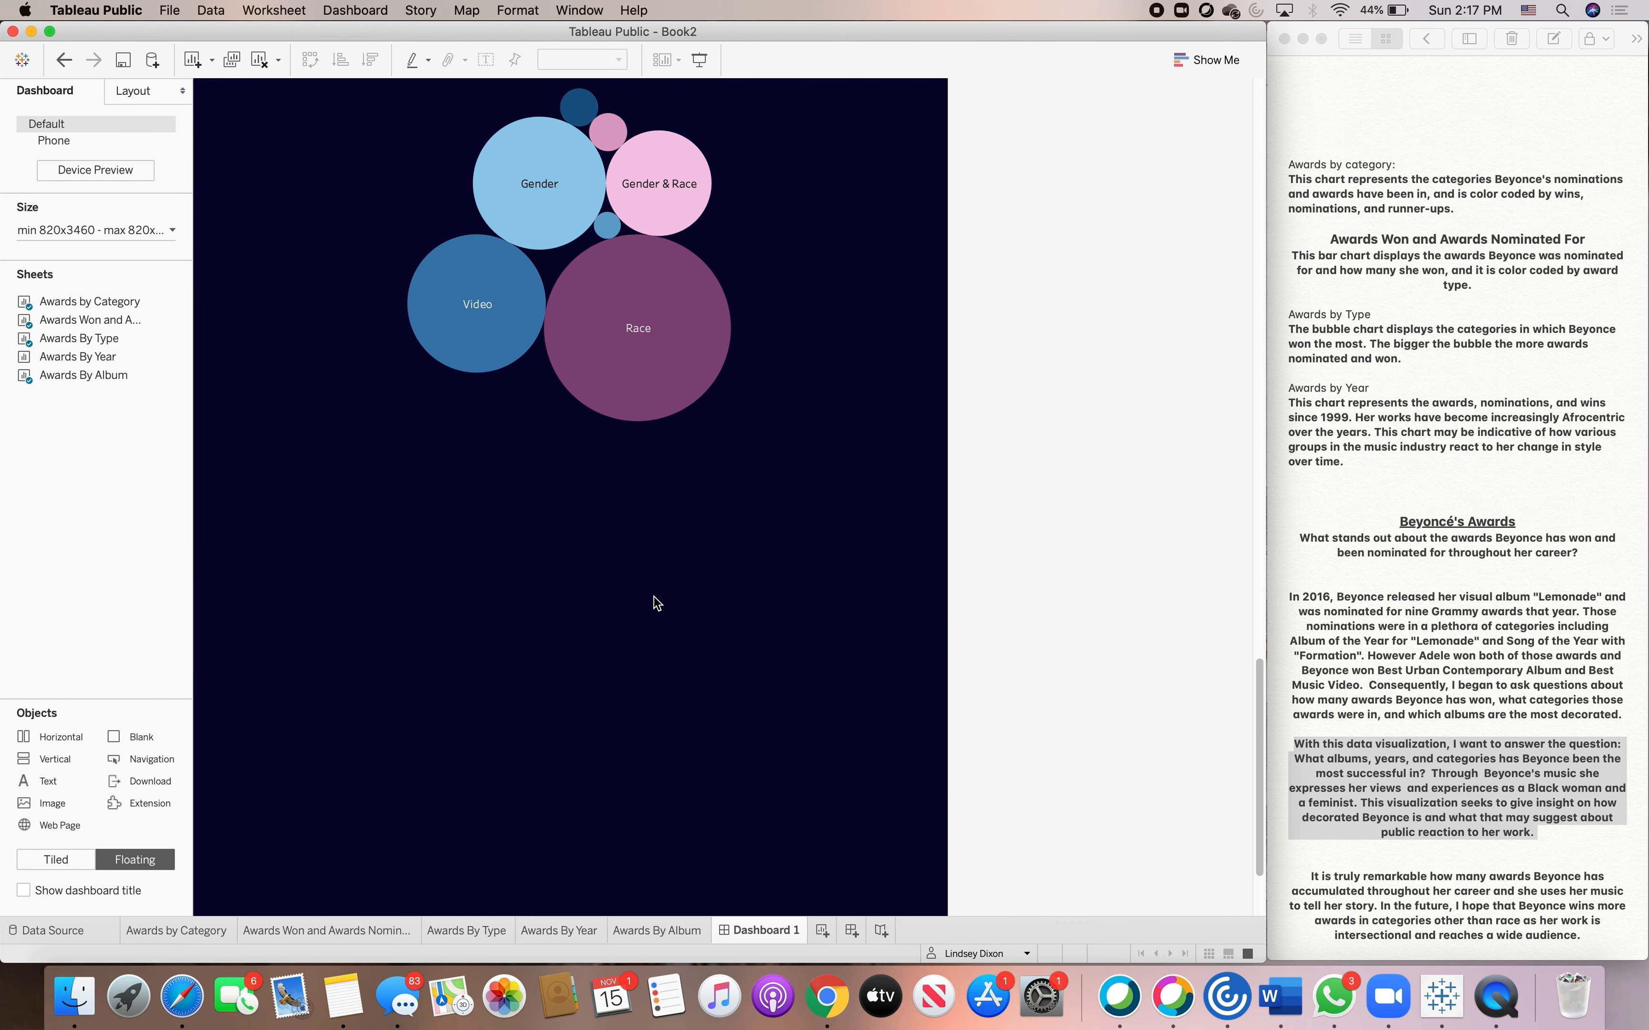
mouse_move(95, 358)
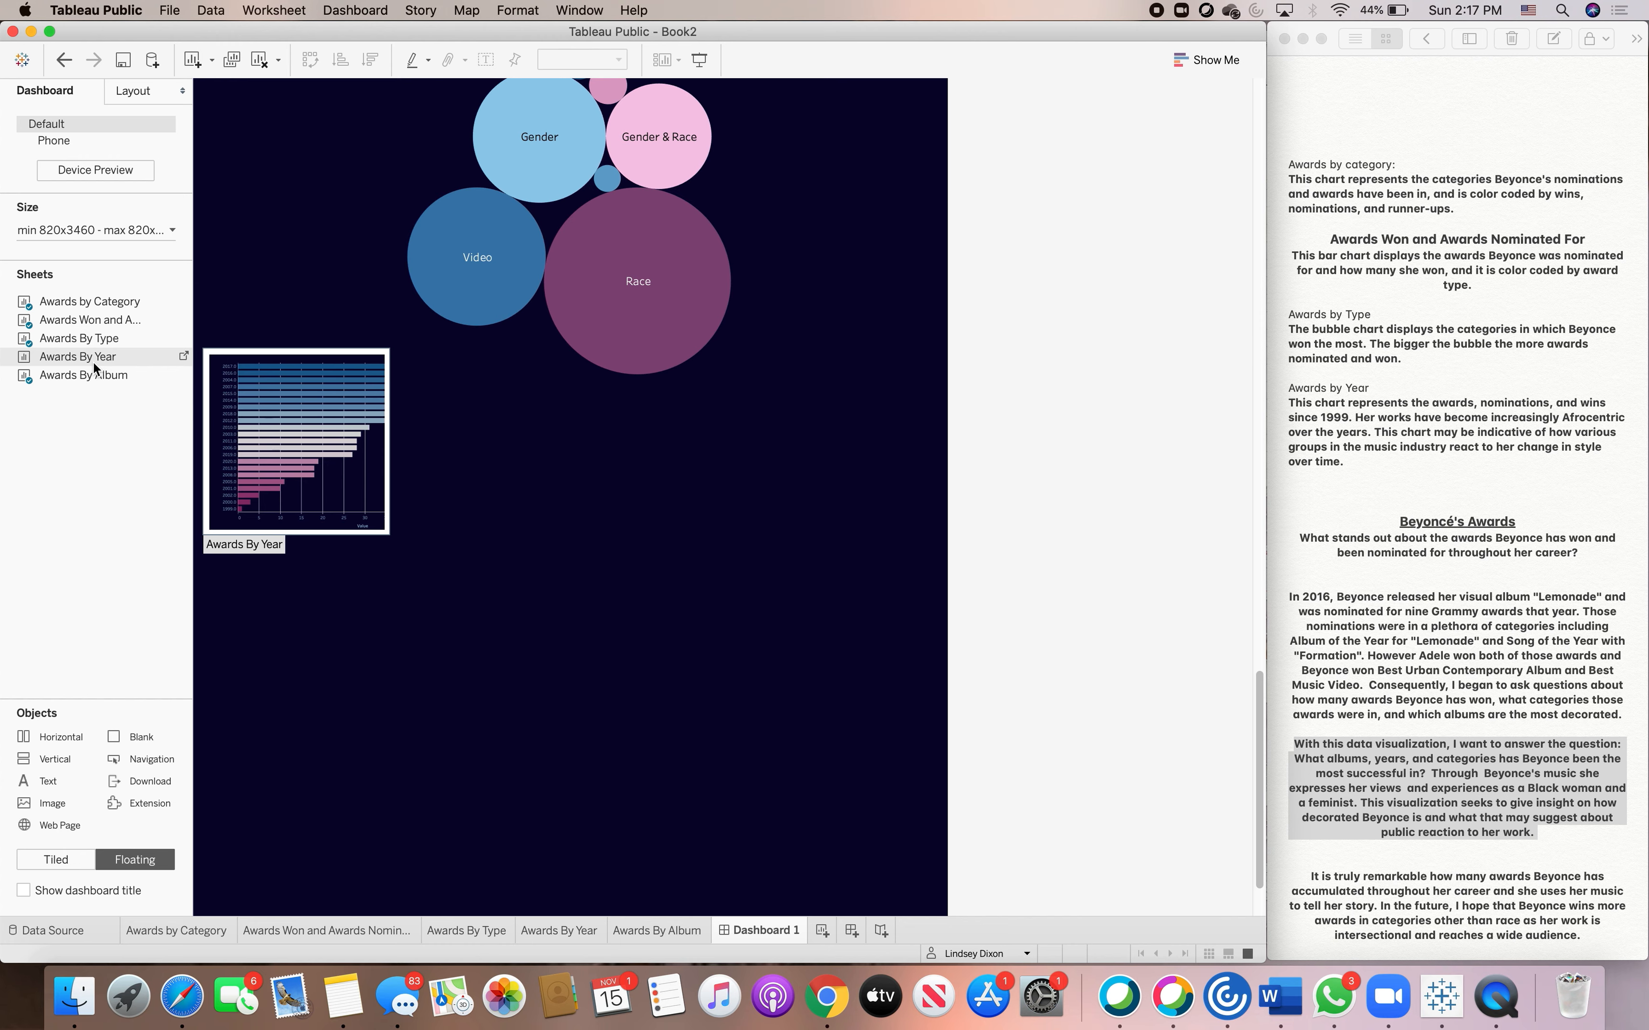
left_click_drag(81, 362, 302, 478)
scroll(586, 435, "up", 5)
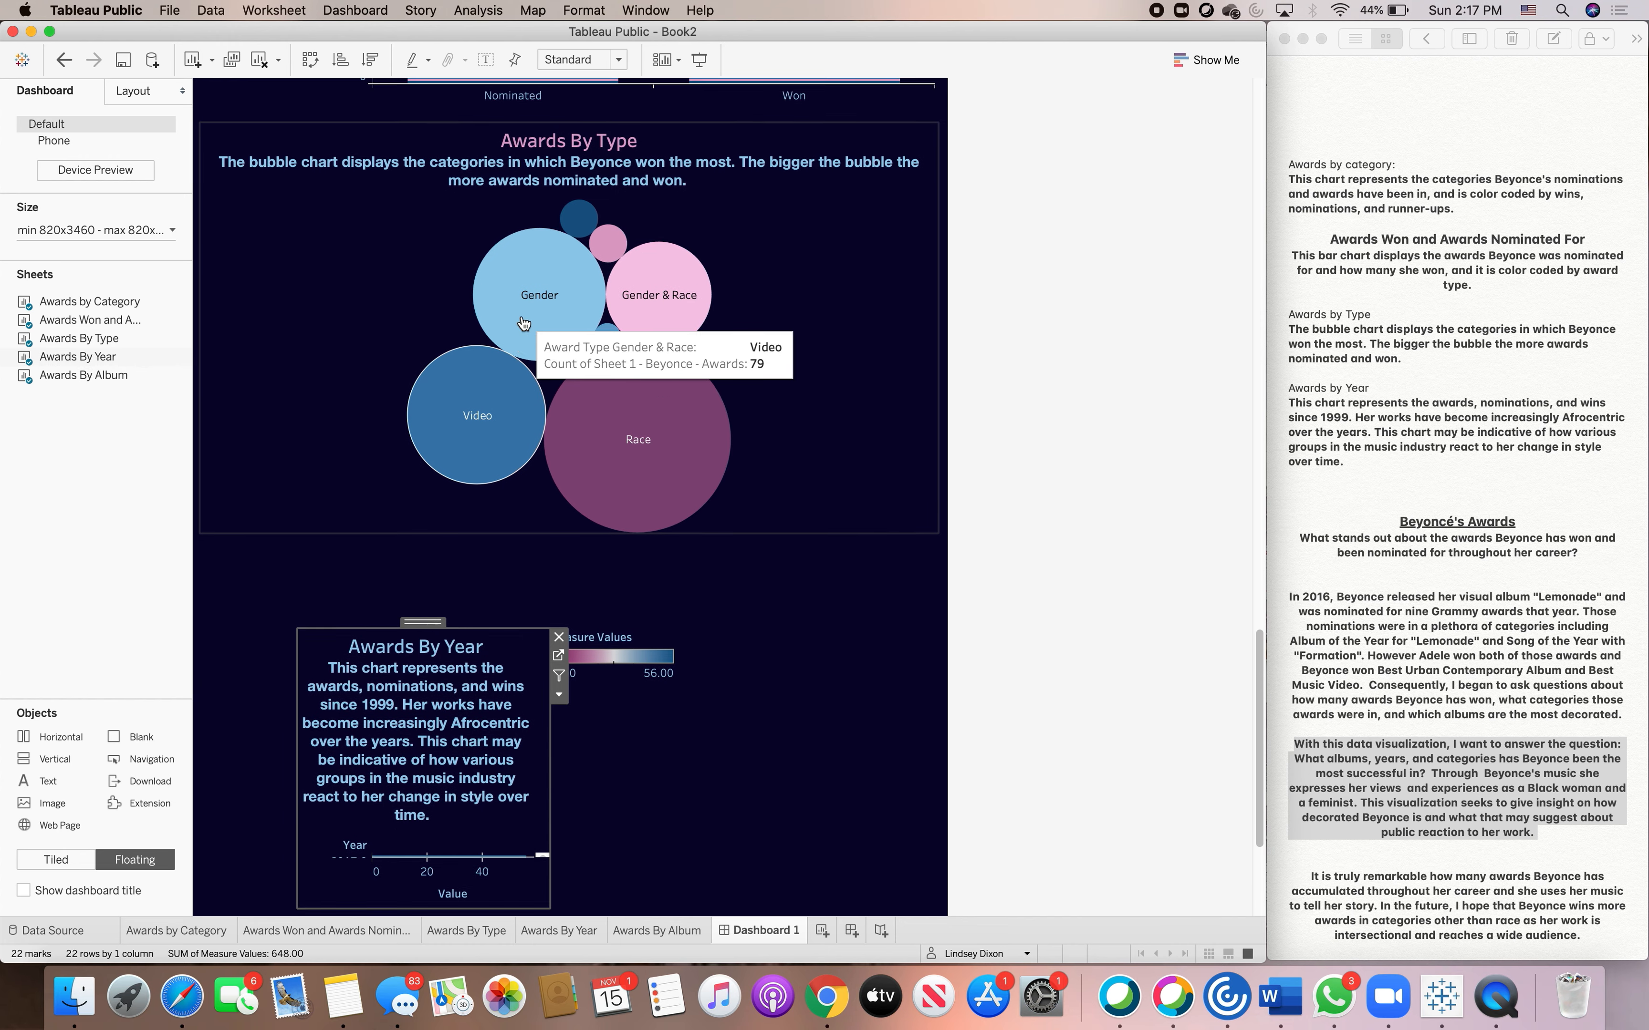
scroll(585, 434, "down", 8)
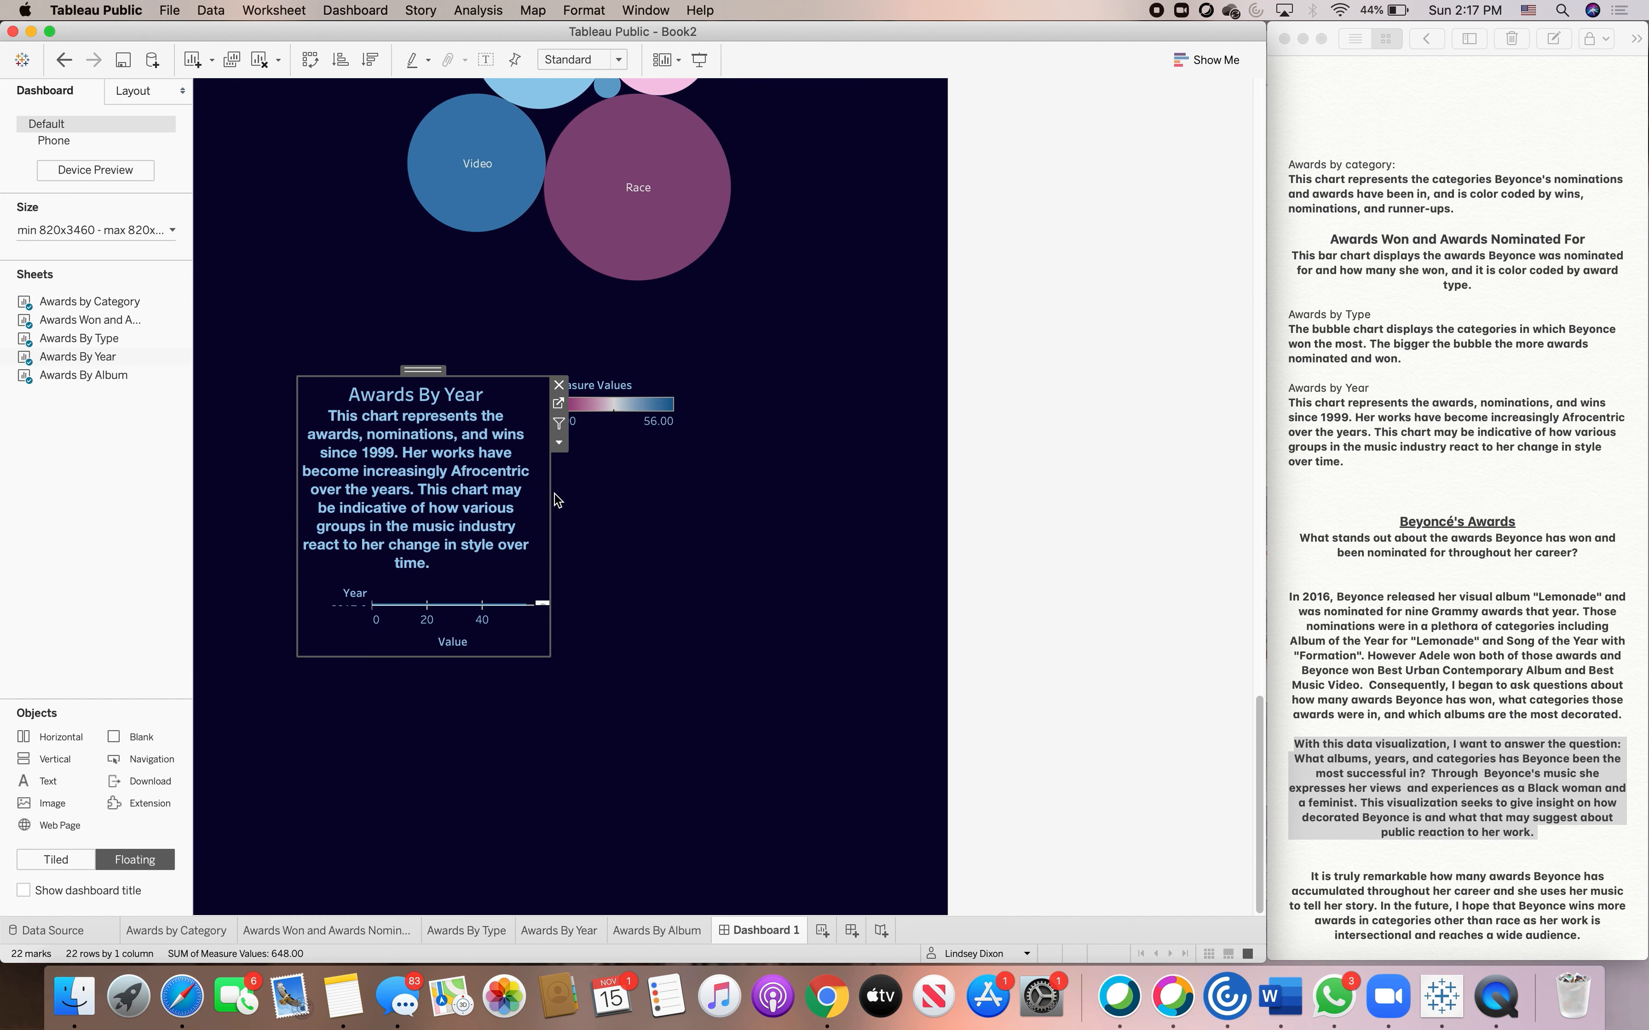
left_click_drag(551, 498, 878, 555)
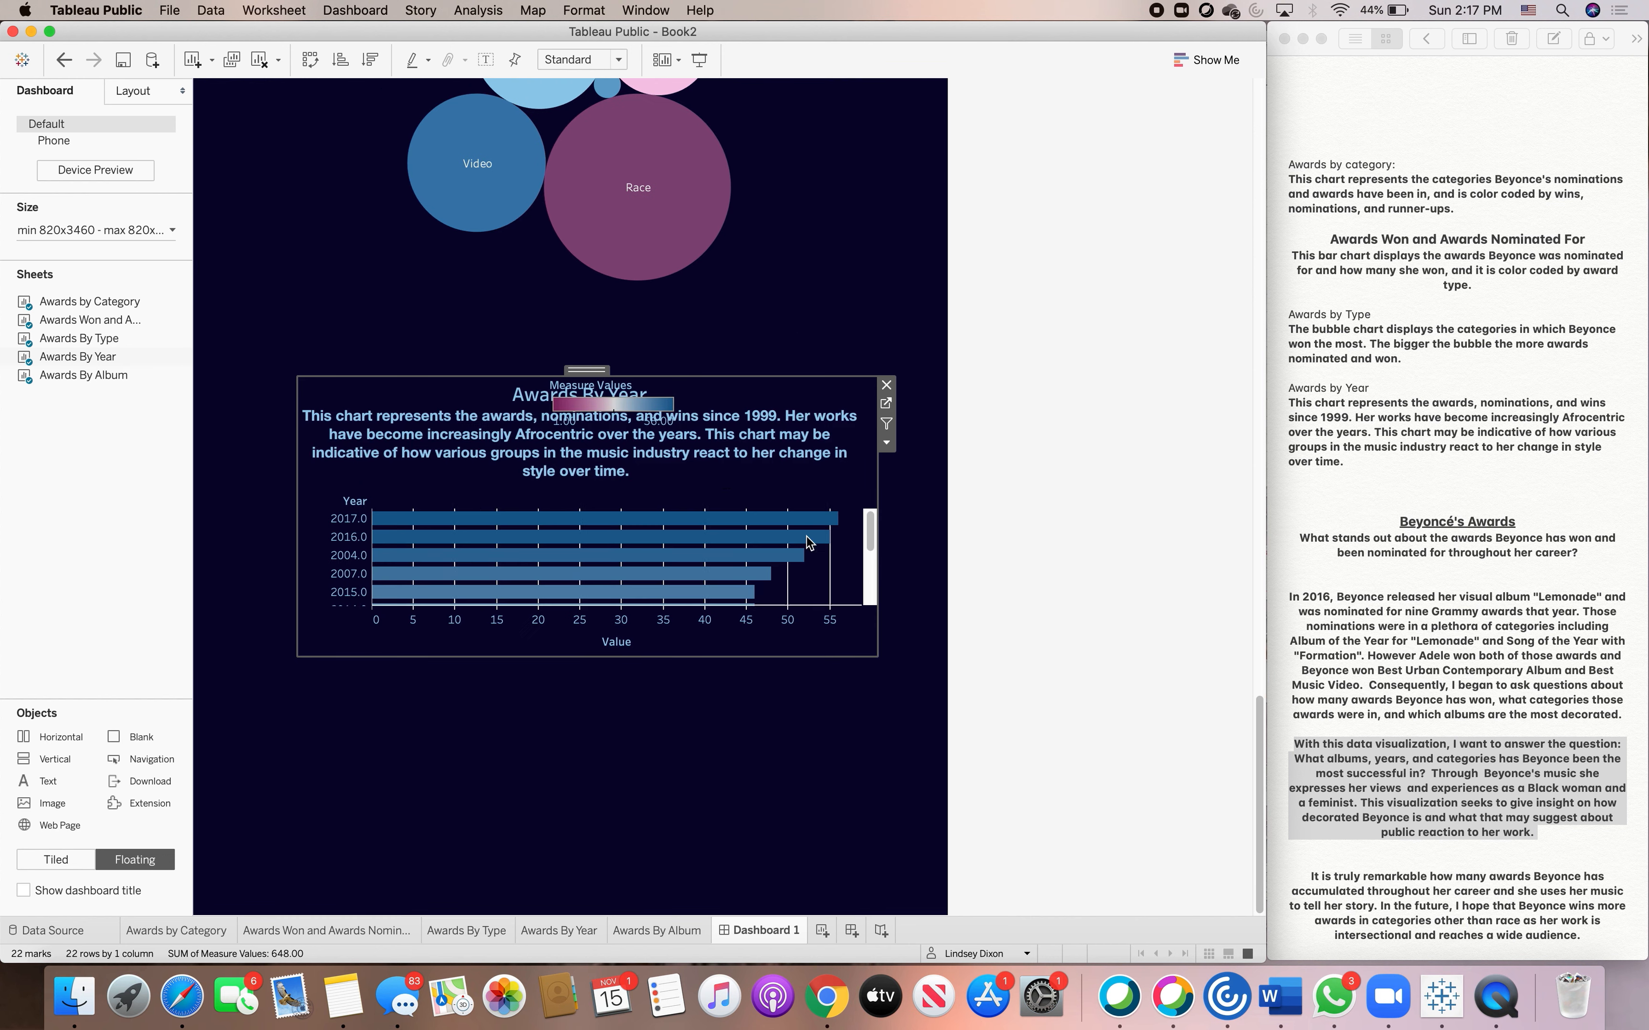
left_click_drag(684, 358, 712, 298)
- Pull in the Awards By Year chart's left edge and place the Measure Values legend in the space left of its title
left_click(611, 370)
left_click_drag(611, 368, 299, 693)
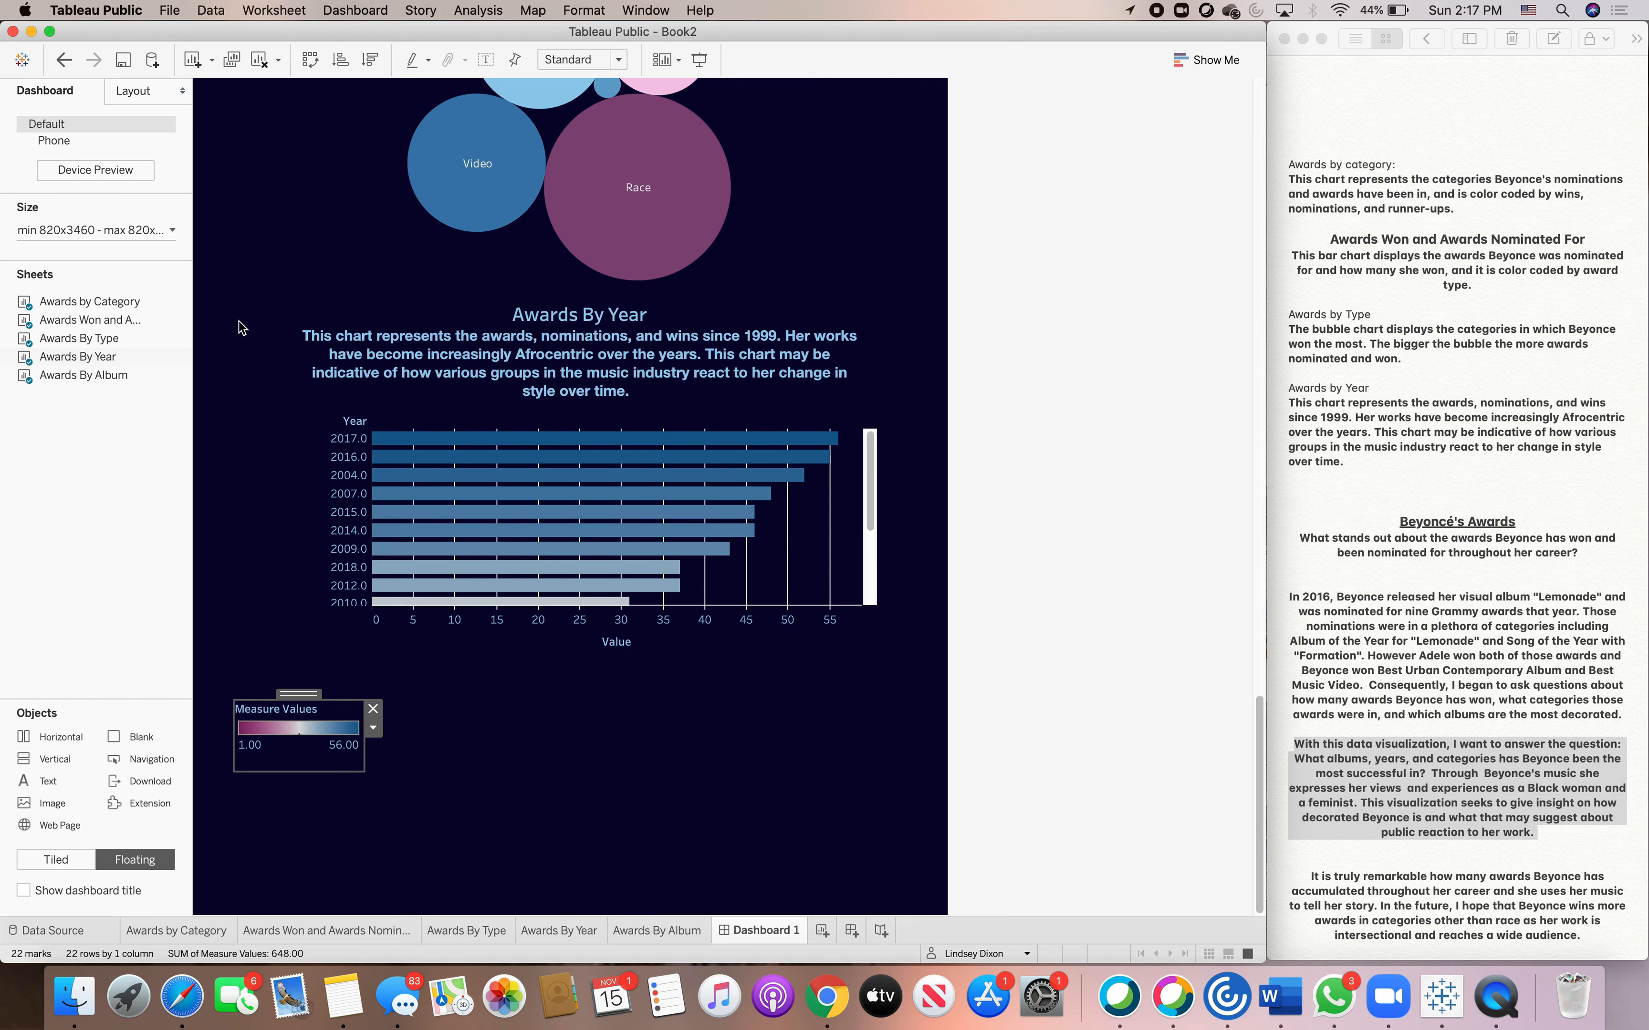
left_click(307, 420)
left_click(307, 419)
left_click_drag(298, 440, 355, 440)
left_click(317, 709)
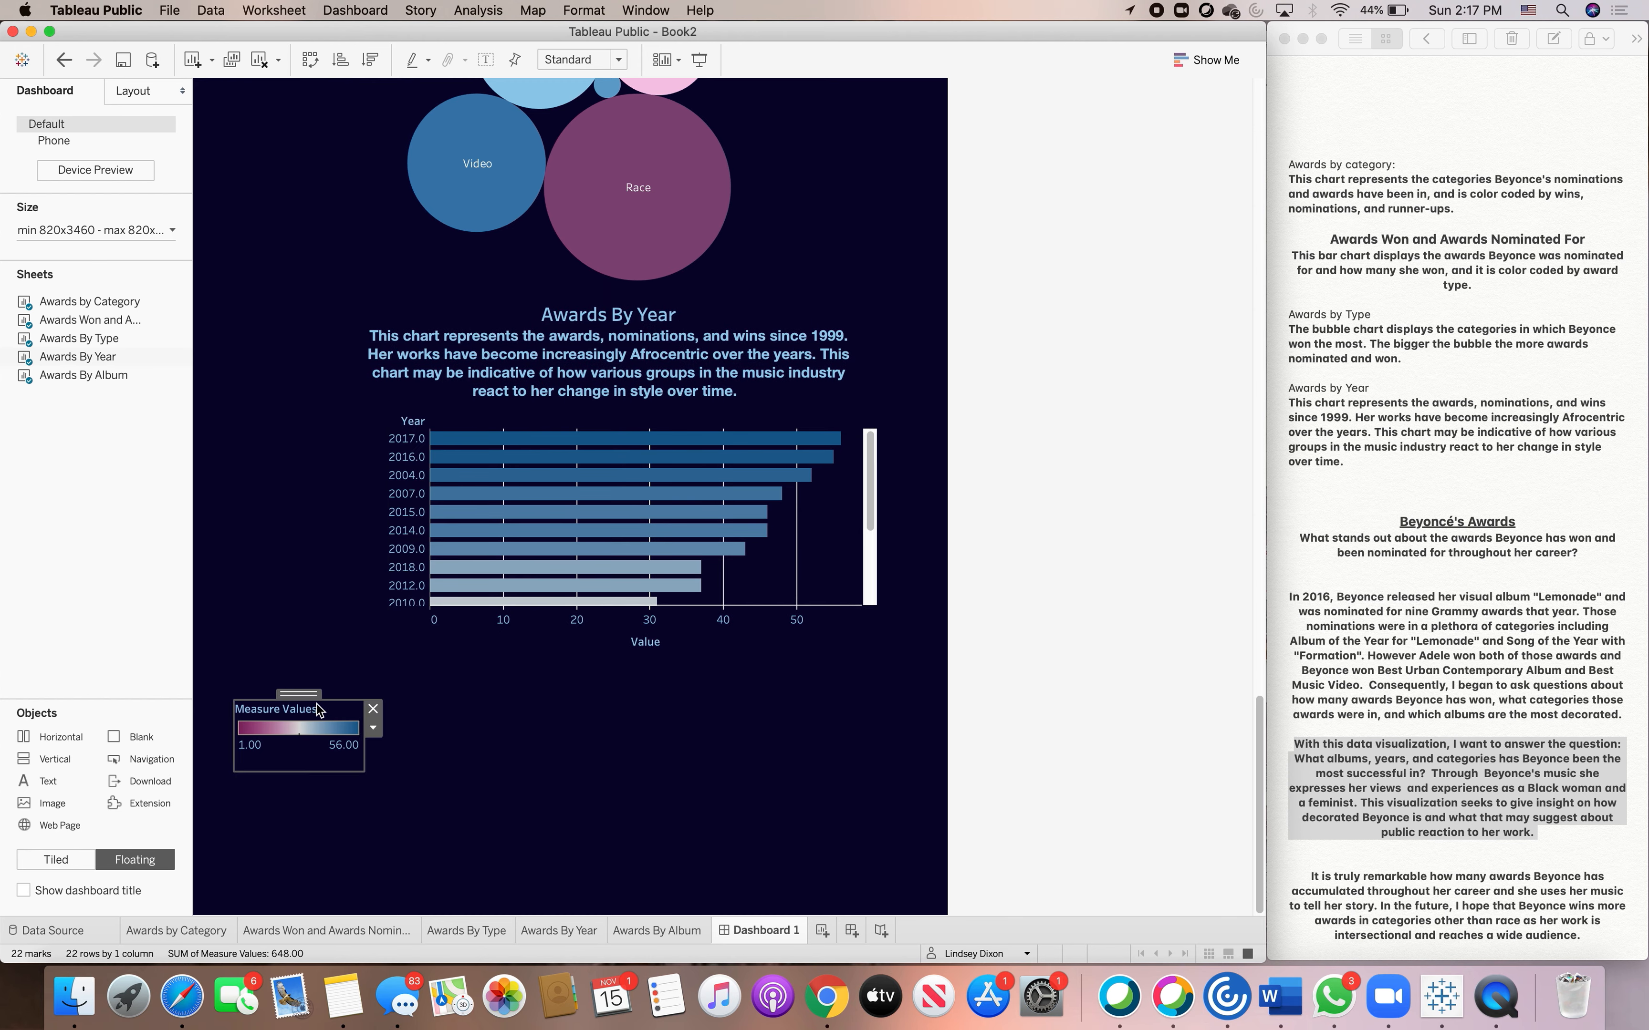
left_click_drag(297, 694, 261, 327)
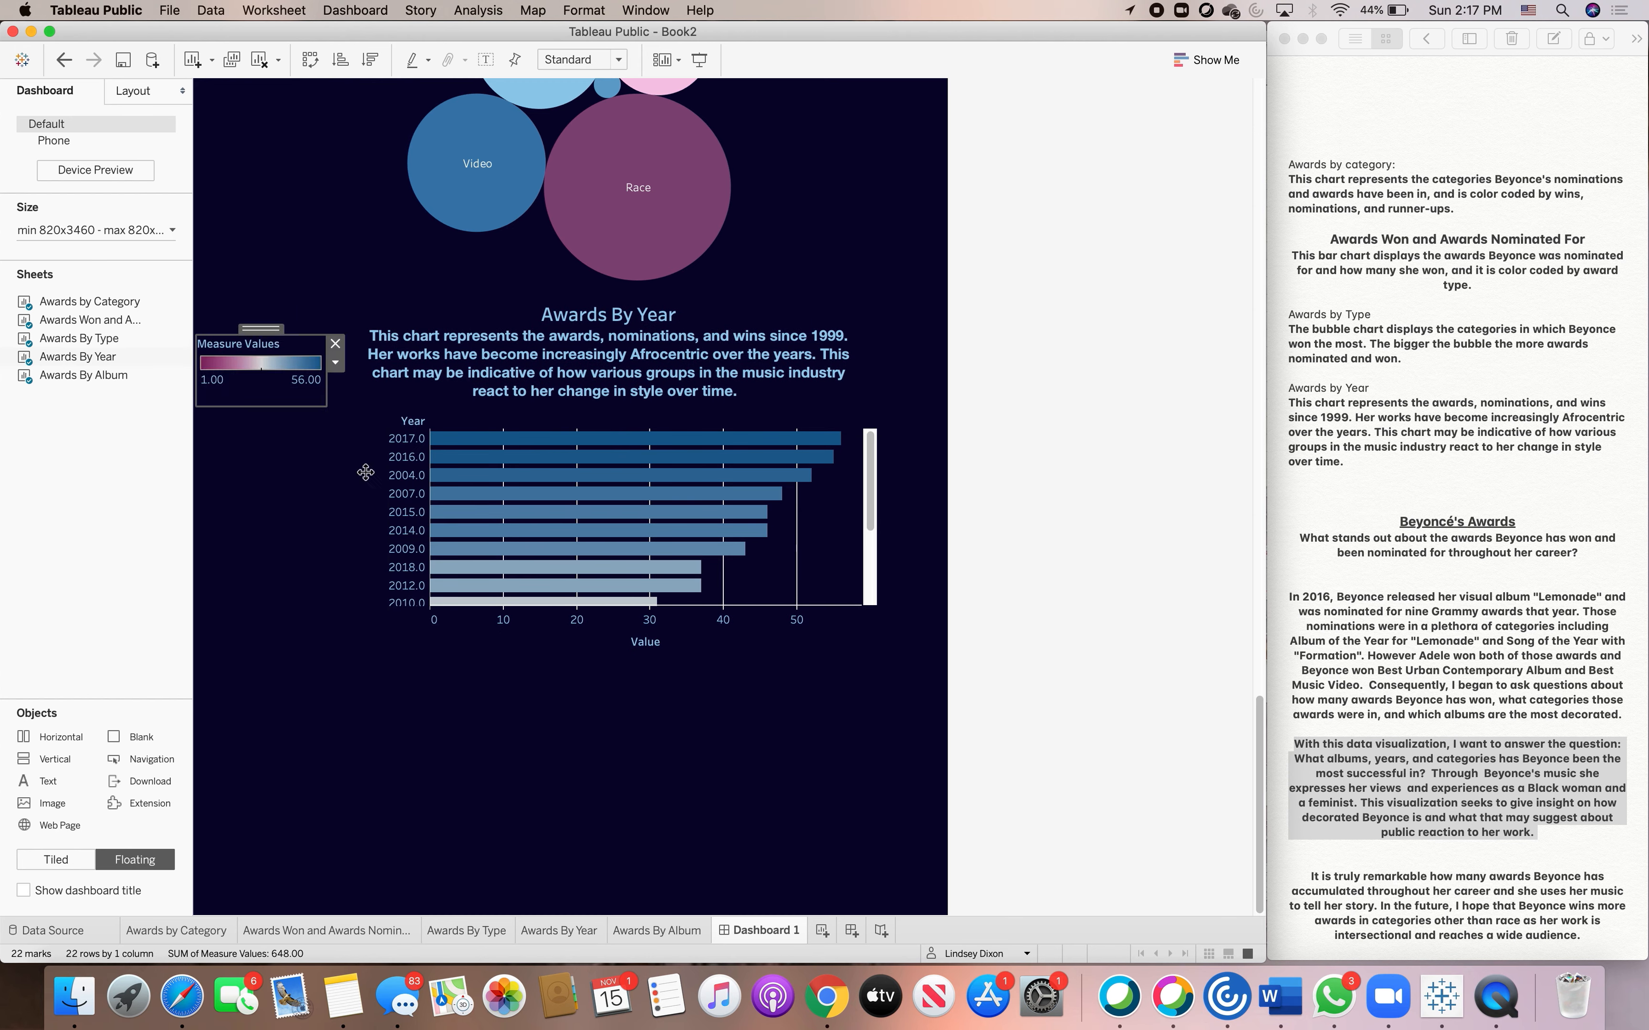
- Enlarge the Awards By Year chart to the right, downward and slightly to the left, up to the Measure Values legend
left_click(885, 570)
scroll(879, 558, "down", 5)
left_click_drag(878, 558, 934, 568)
left_click(670, 709)
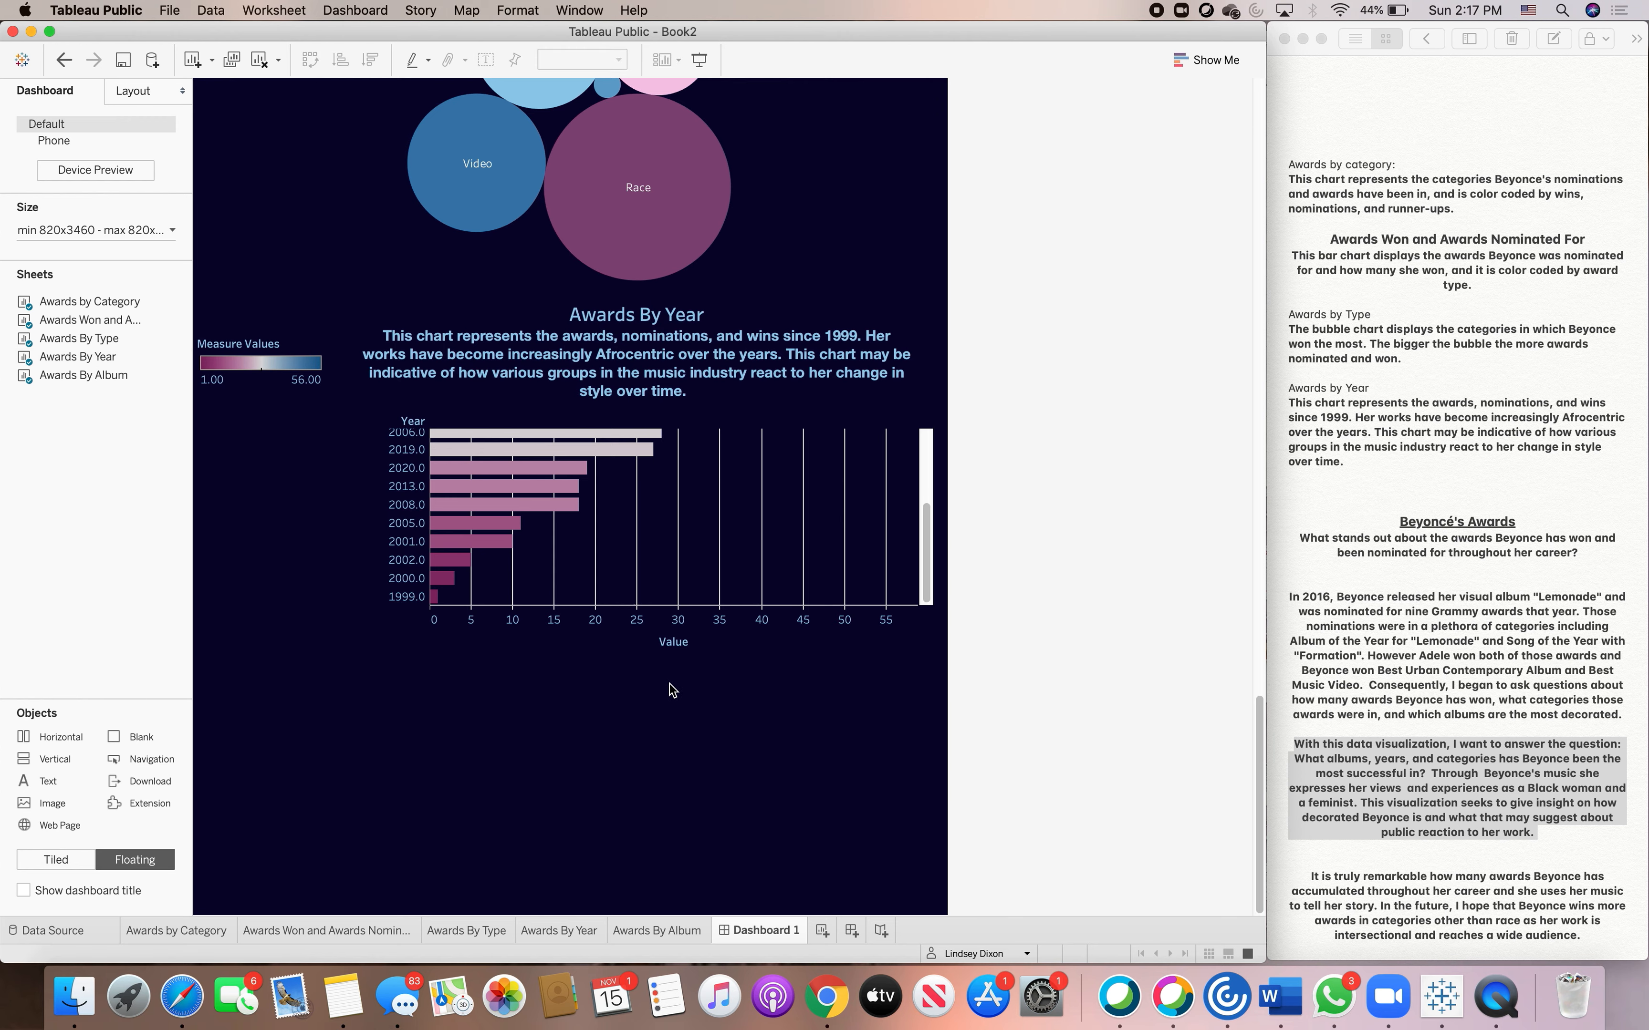
left_click(703, 656)
left_click_drag(704, 656, 692, 749)
left_click(607, 833)
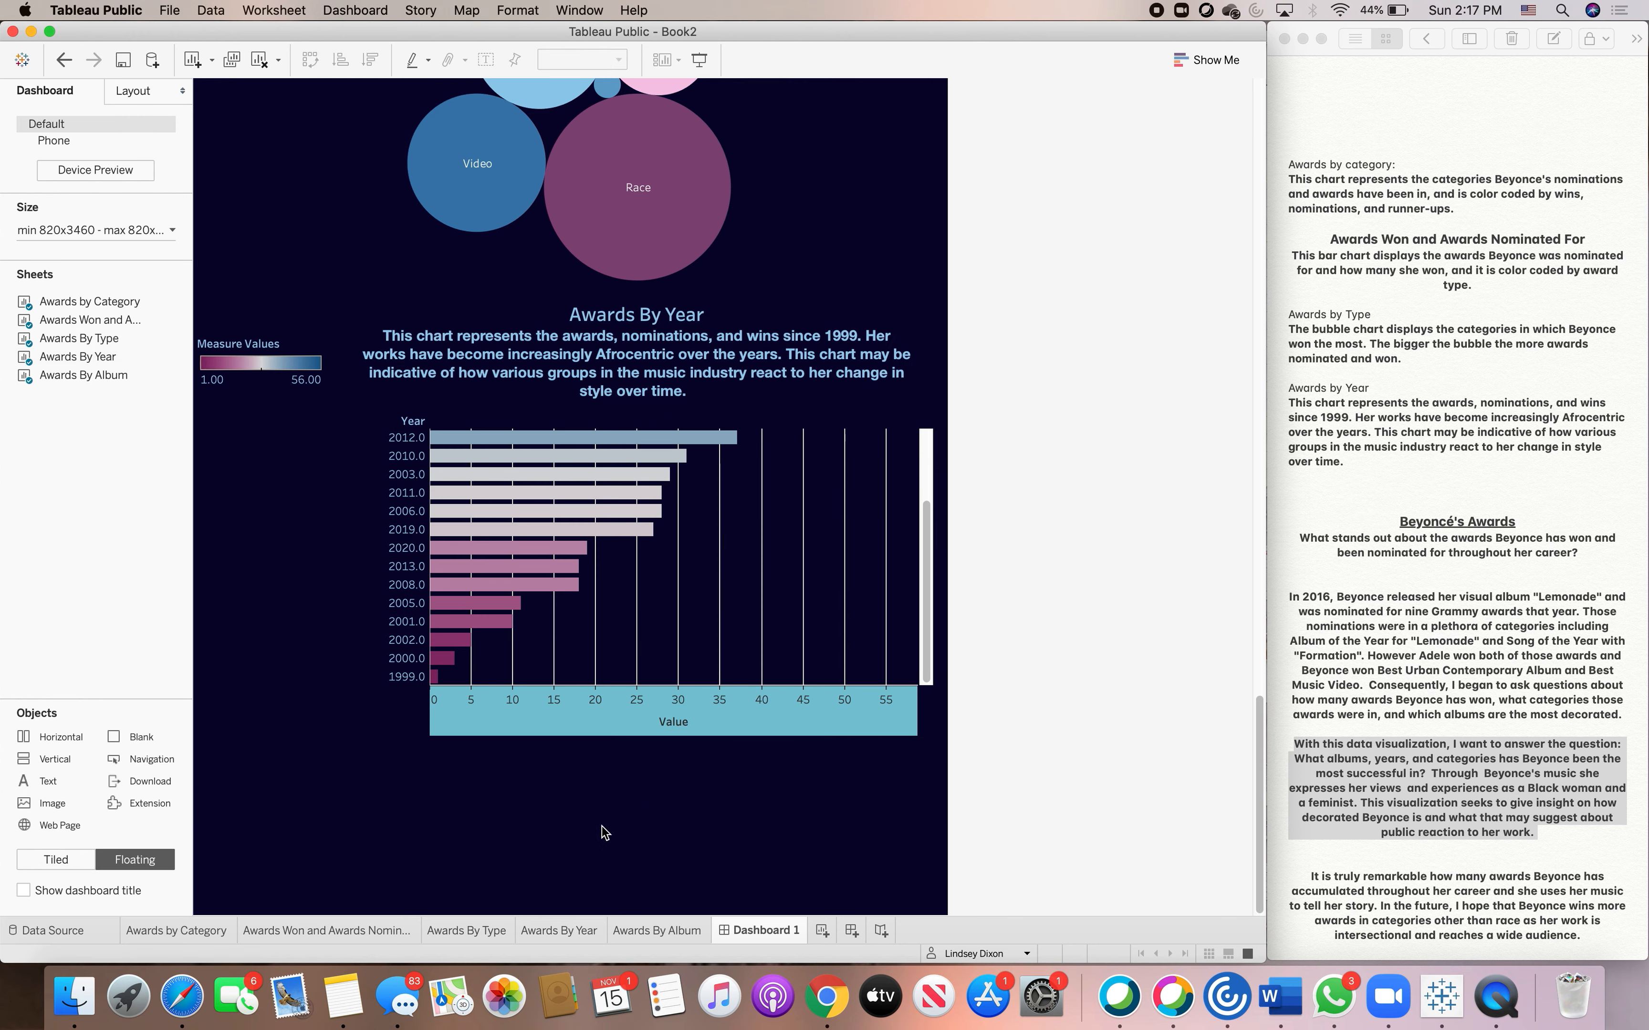
left_click(602, 734)
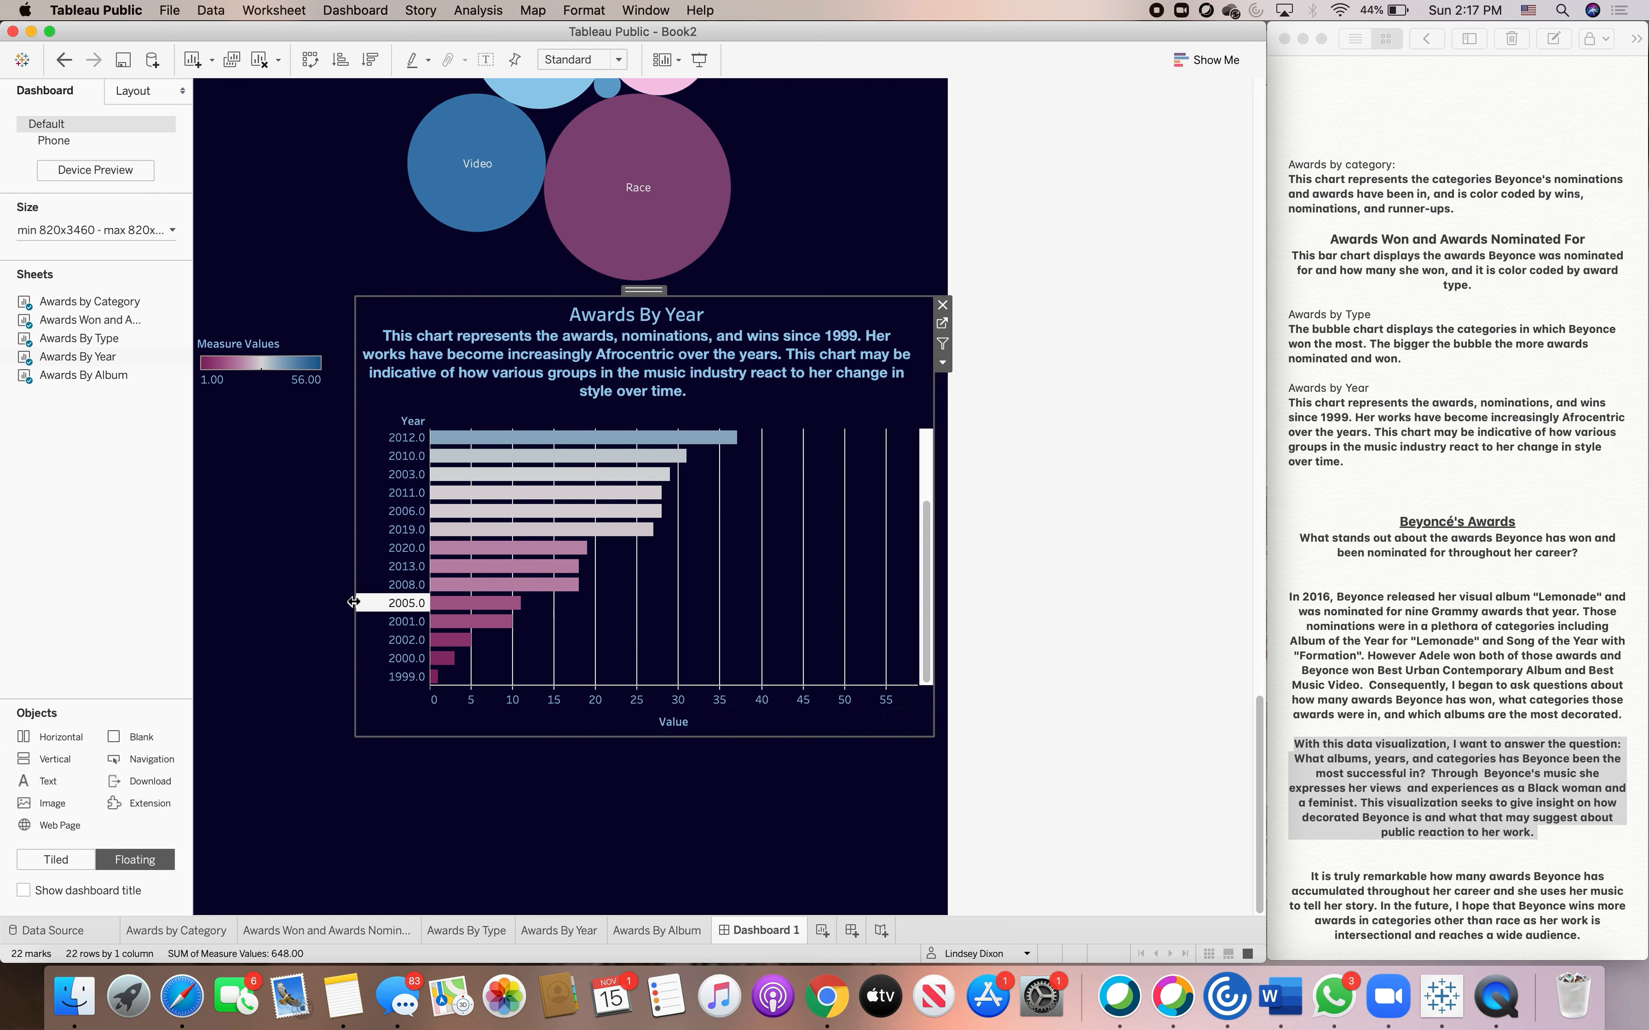
left_click_drag(355, 607, 328, 609)
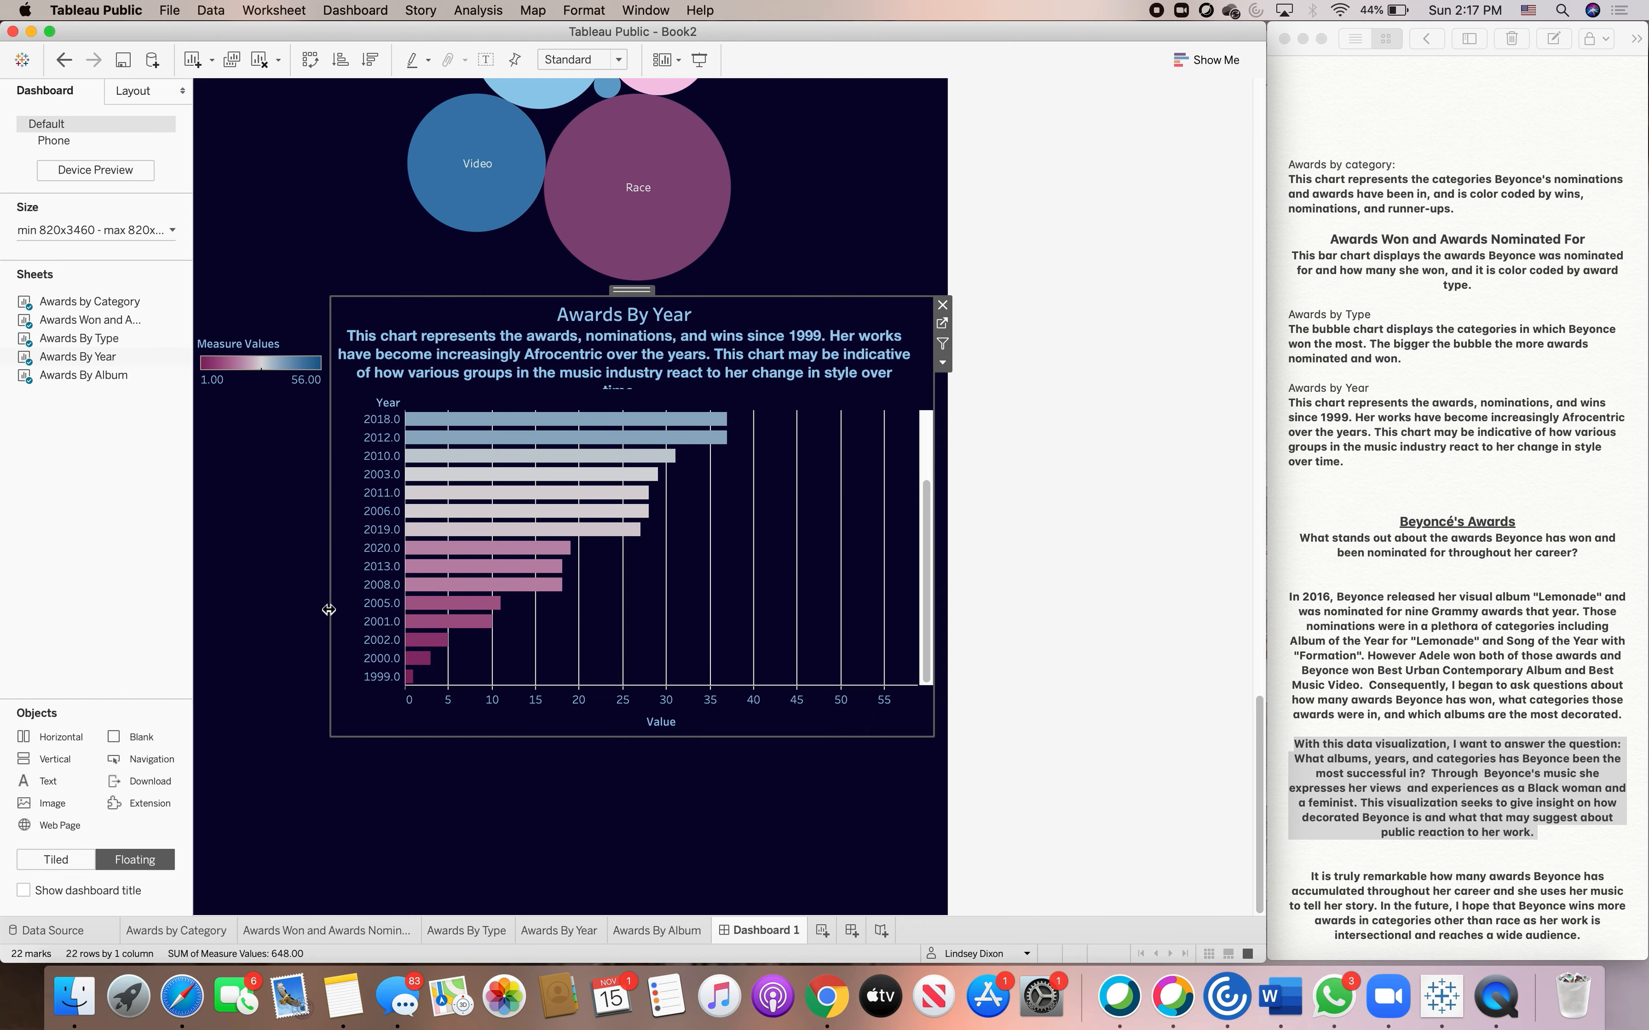
- Review the dashboard layout from the introduction at its start down to the Awards By Year chart
scroll(322, 585, "up", 15)
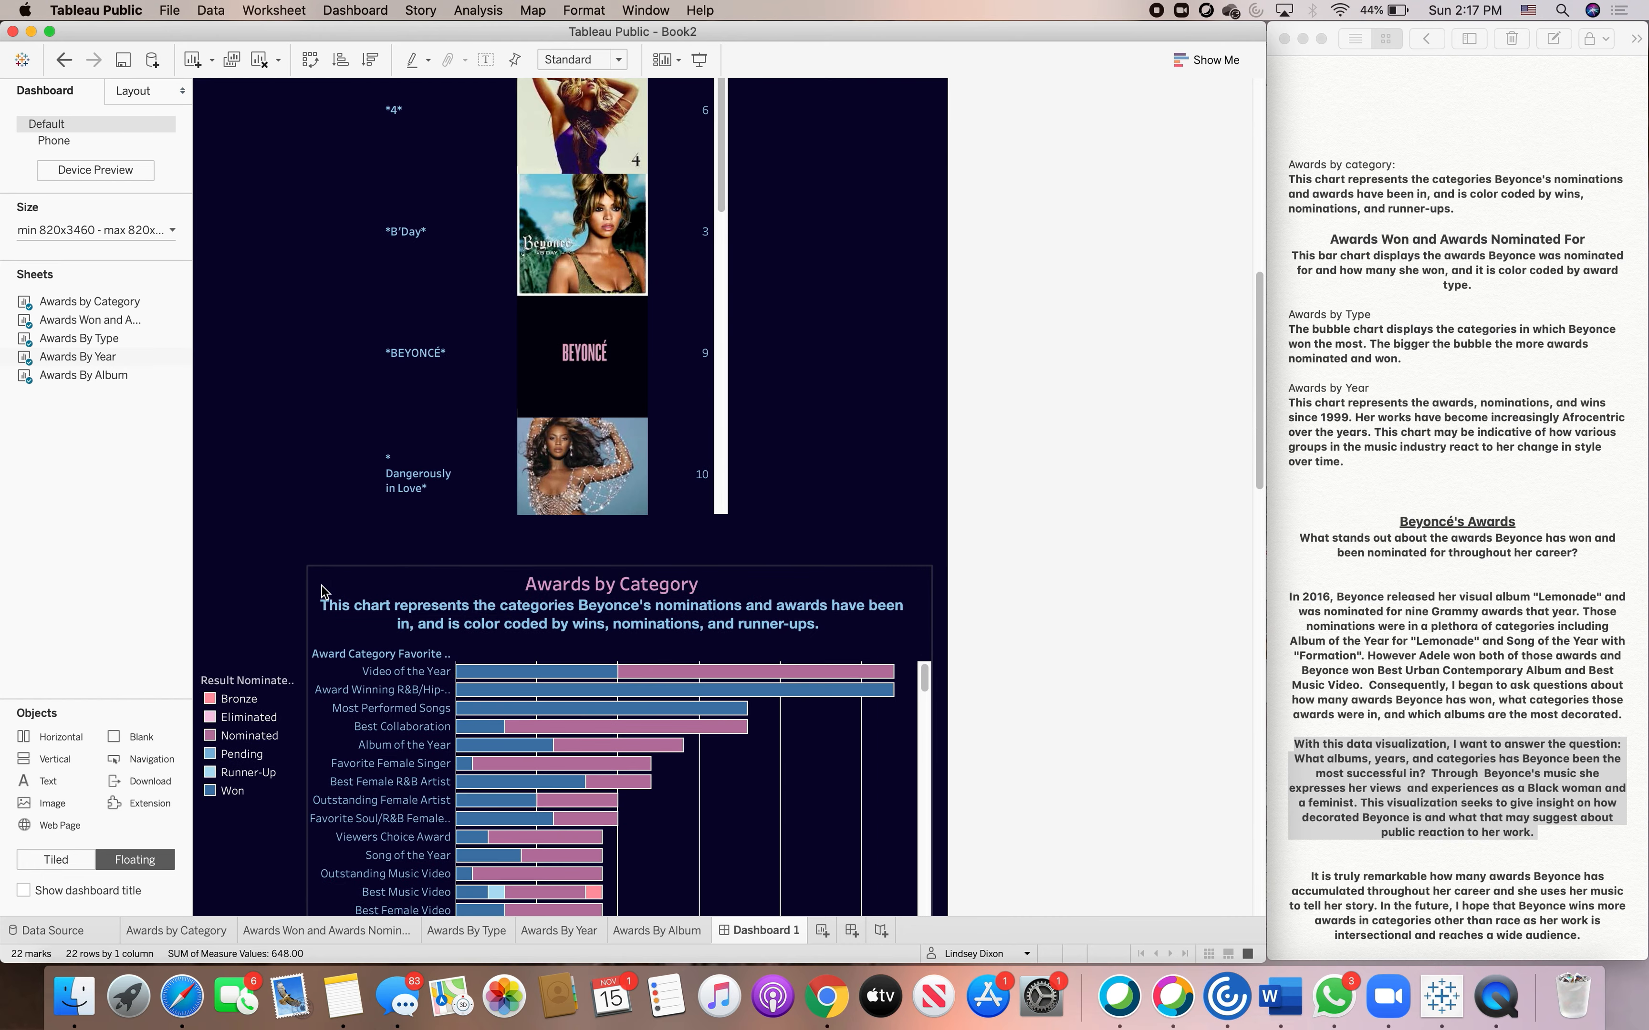
scroll(303, 533, "down", 15)
left_click(317, 820)
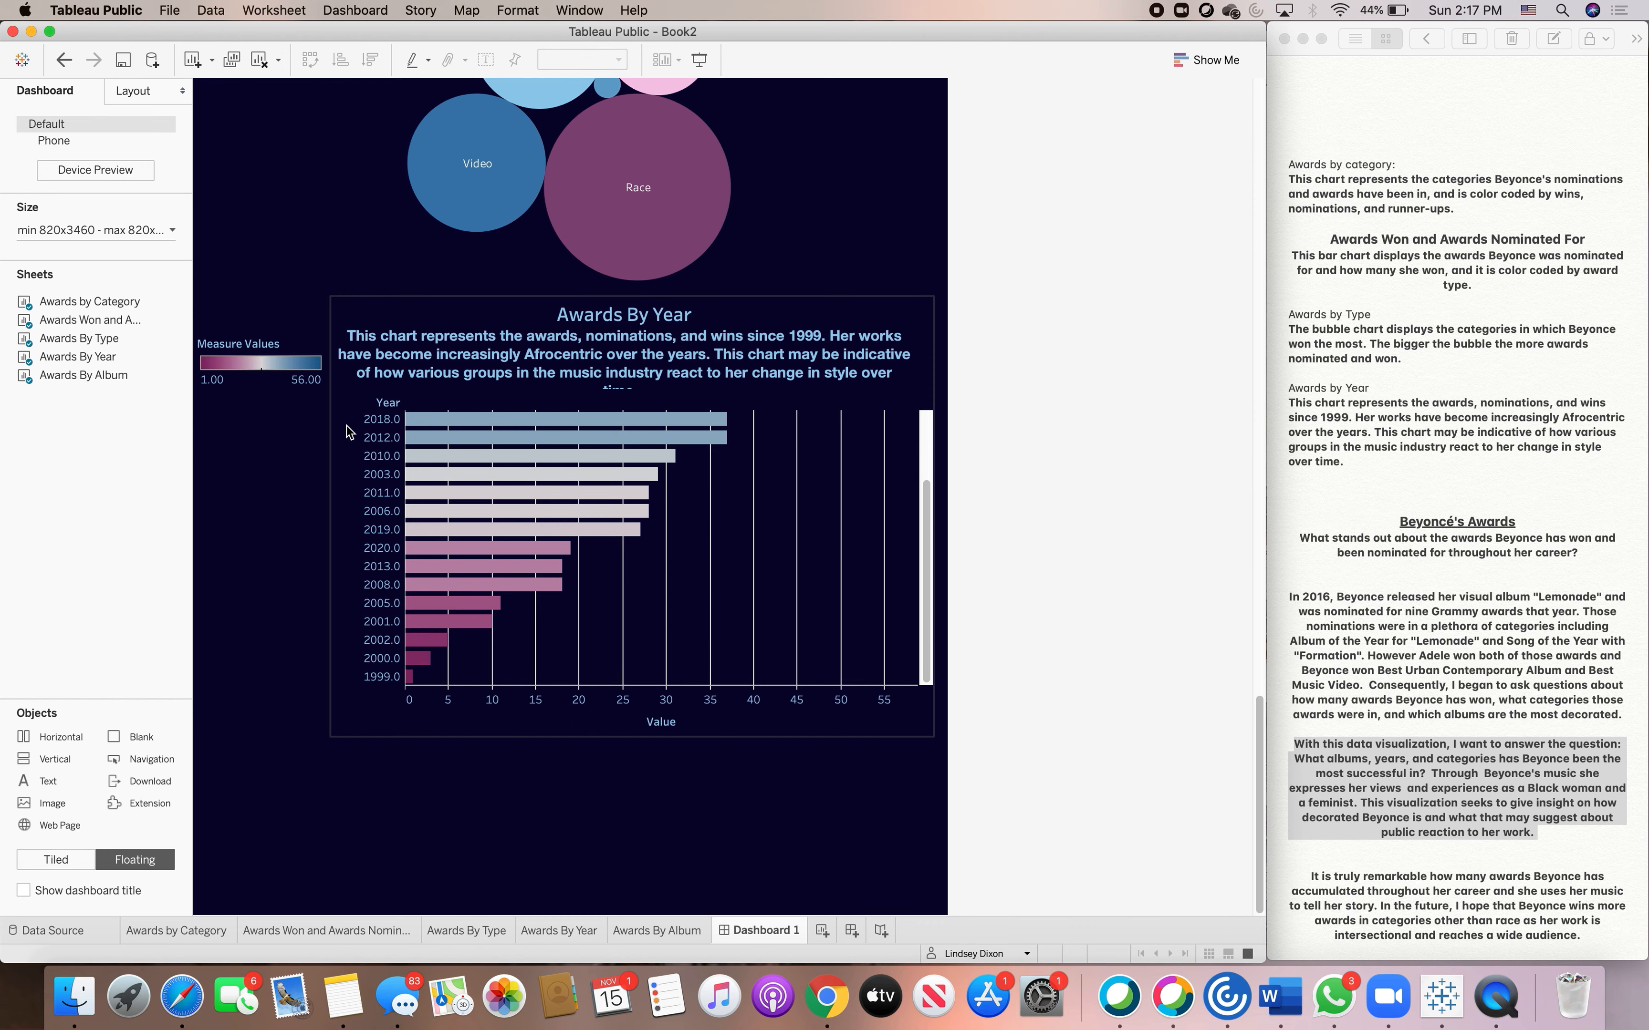
scroll(353, 429, "up", 2)
scroll(266, 472, "up", 10)
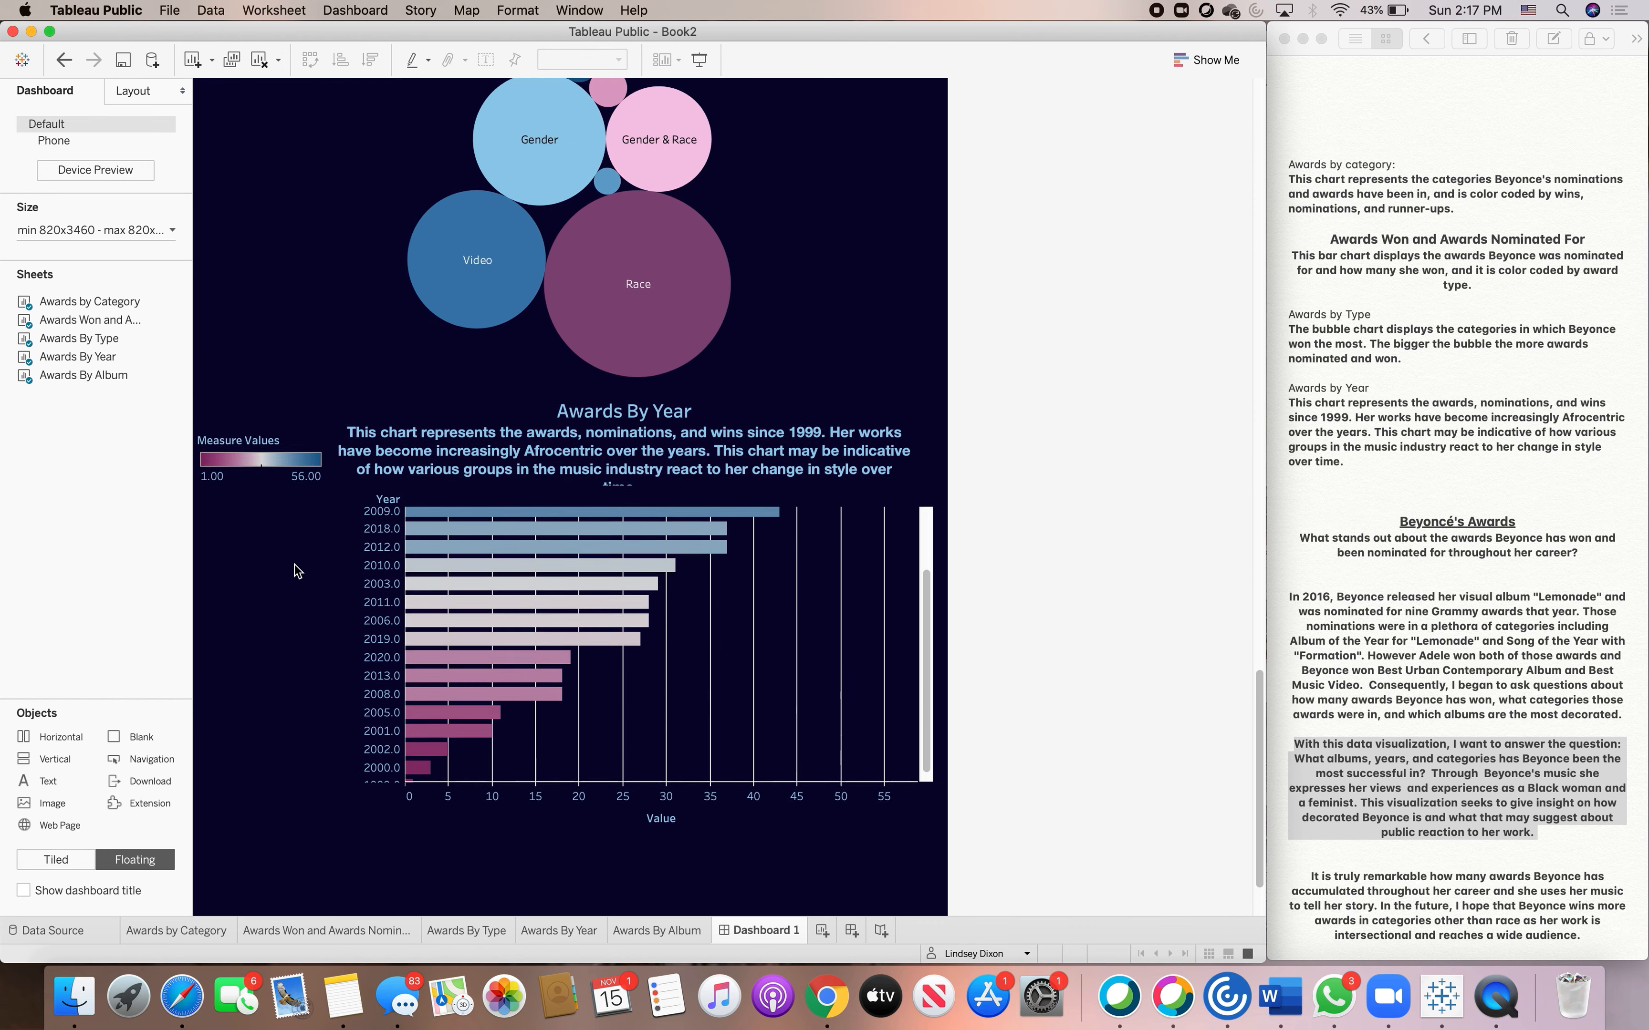
scroll(266, 471, "up", 20)
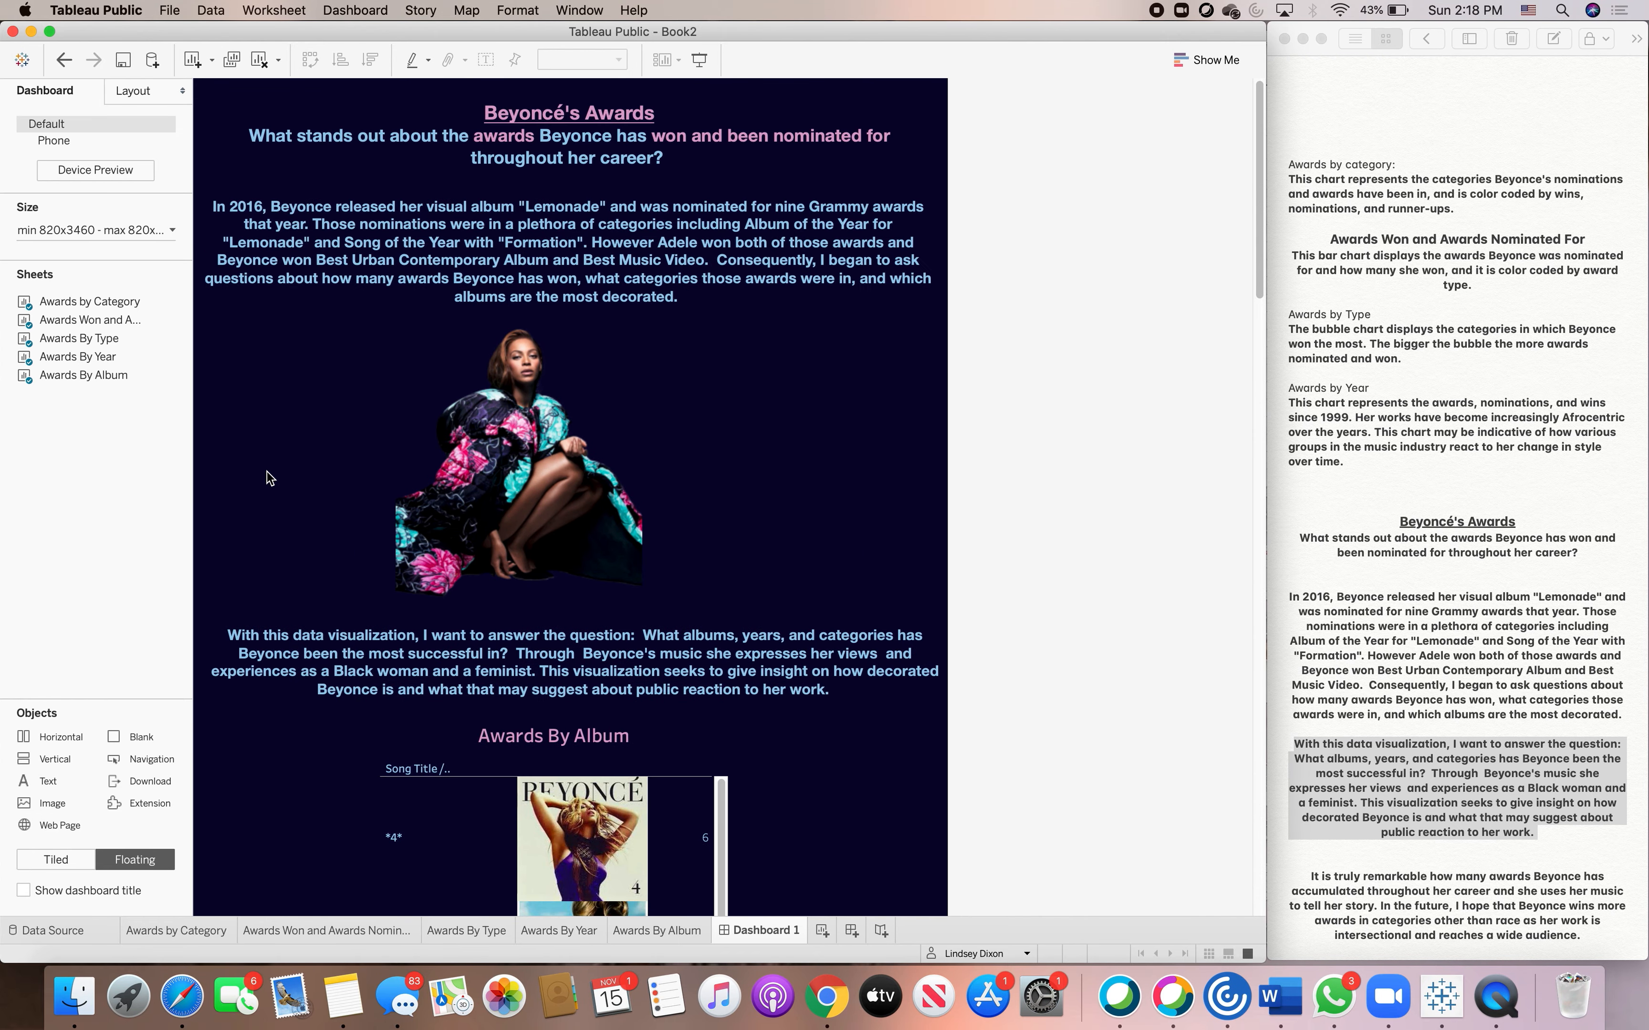
scroll(266, 472, "down", 5)
scroll(293, 523, "down", 20)
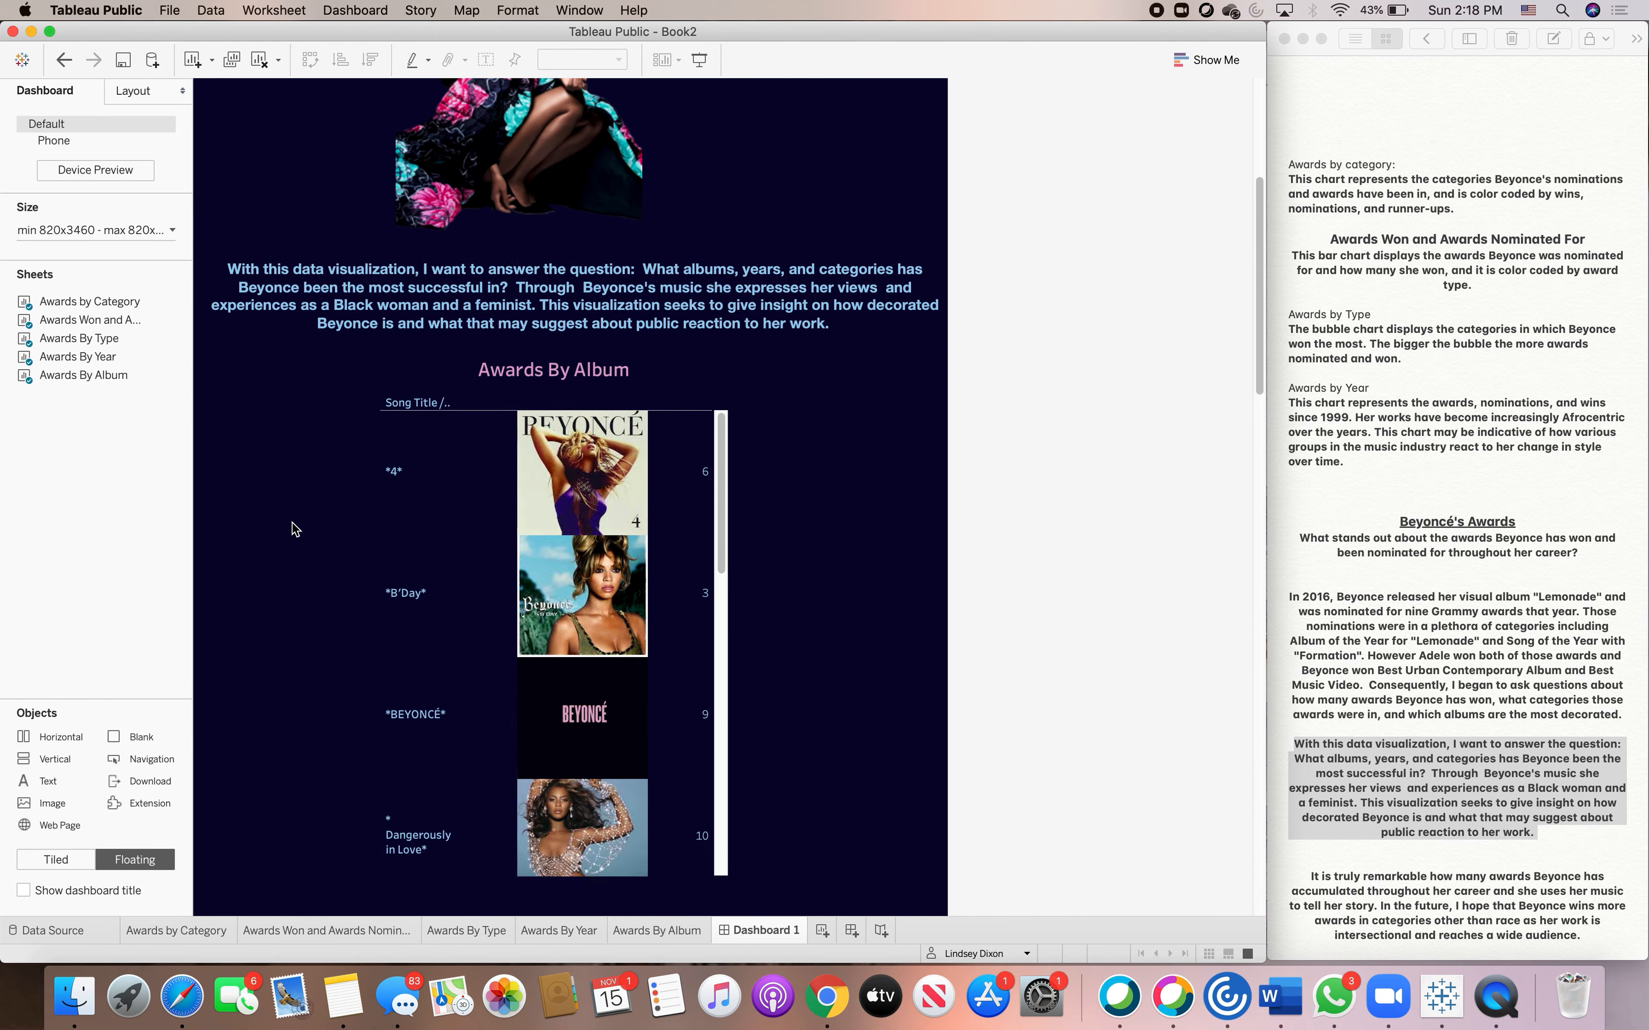
- Add a floating text object to the dashboard with centered alignment
left_click(1502, 664)
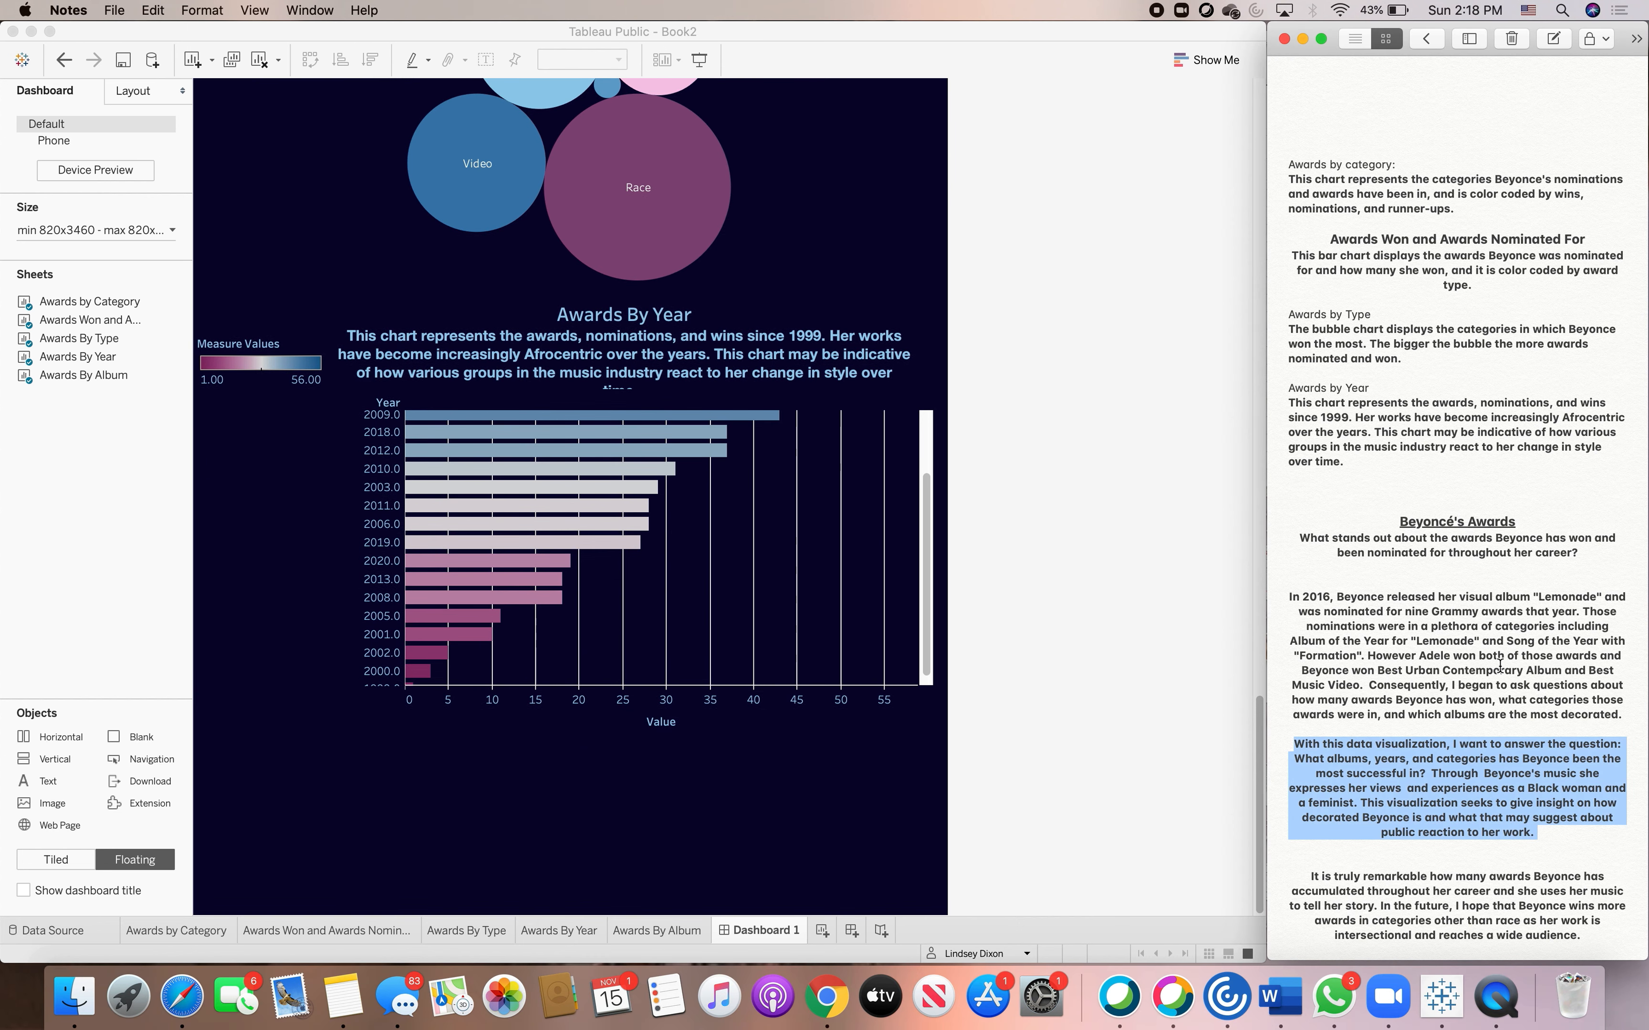
left_click(1360, 873)
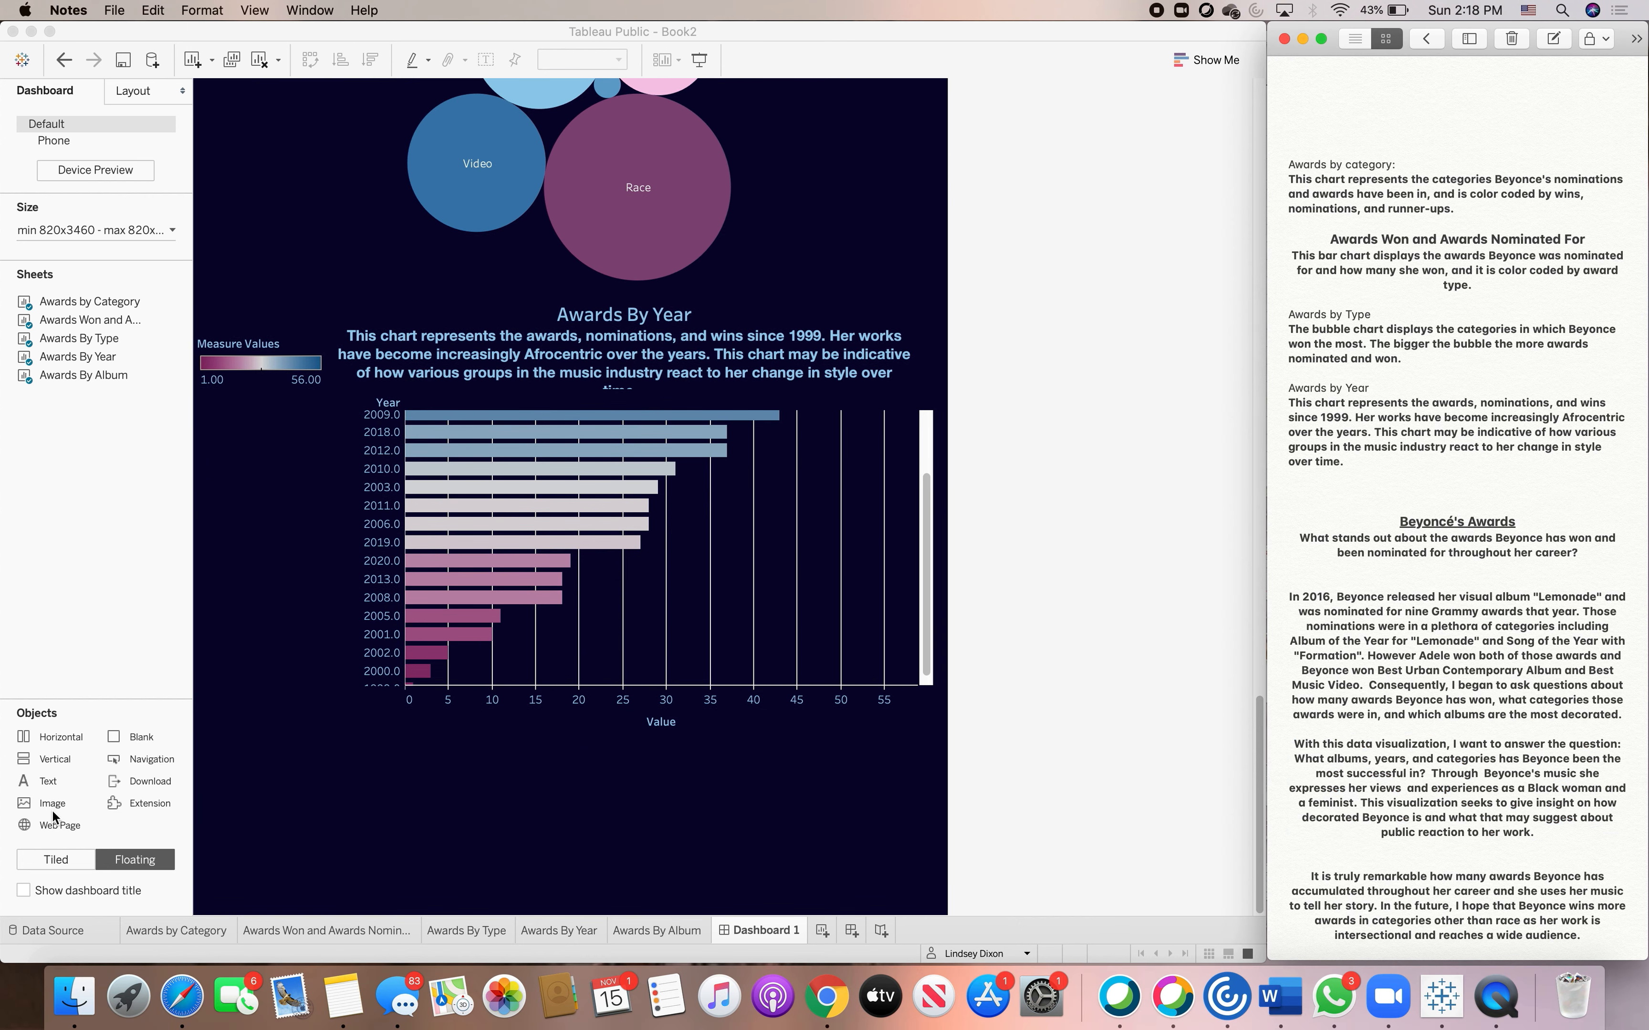
left_click(49, 784)
double_click(50, 783)
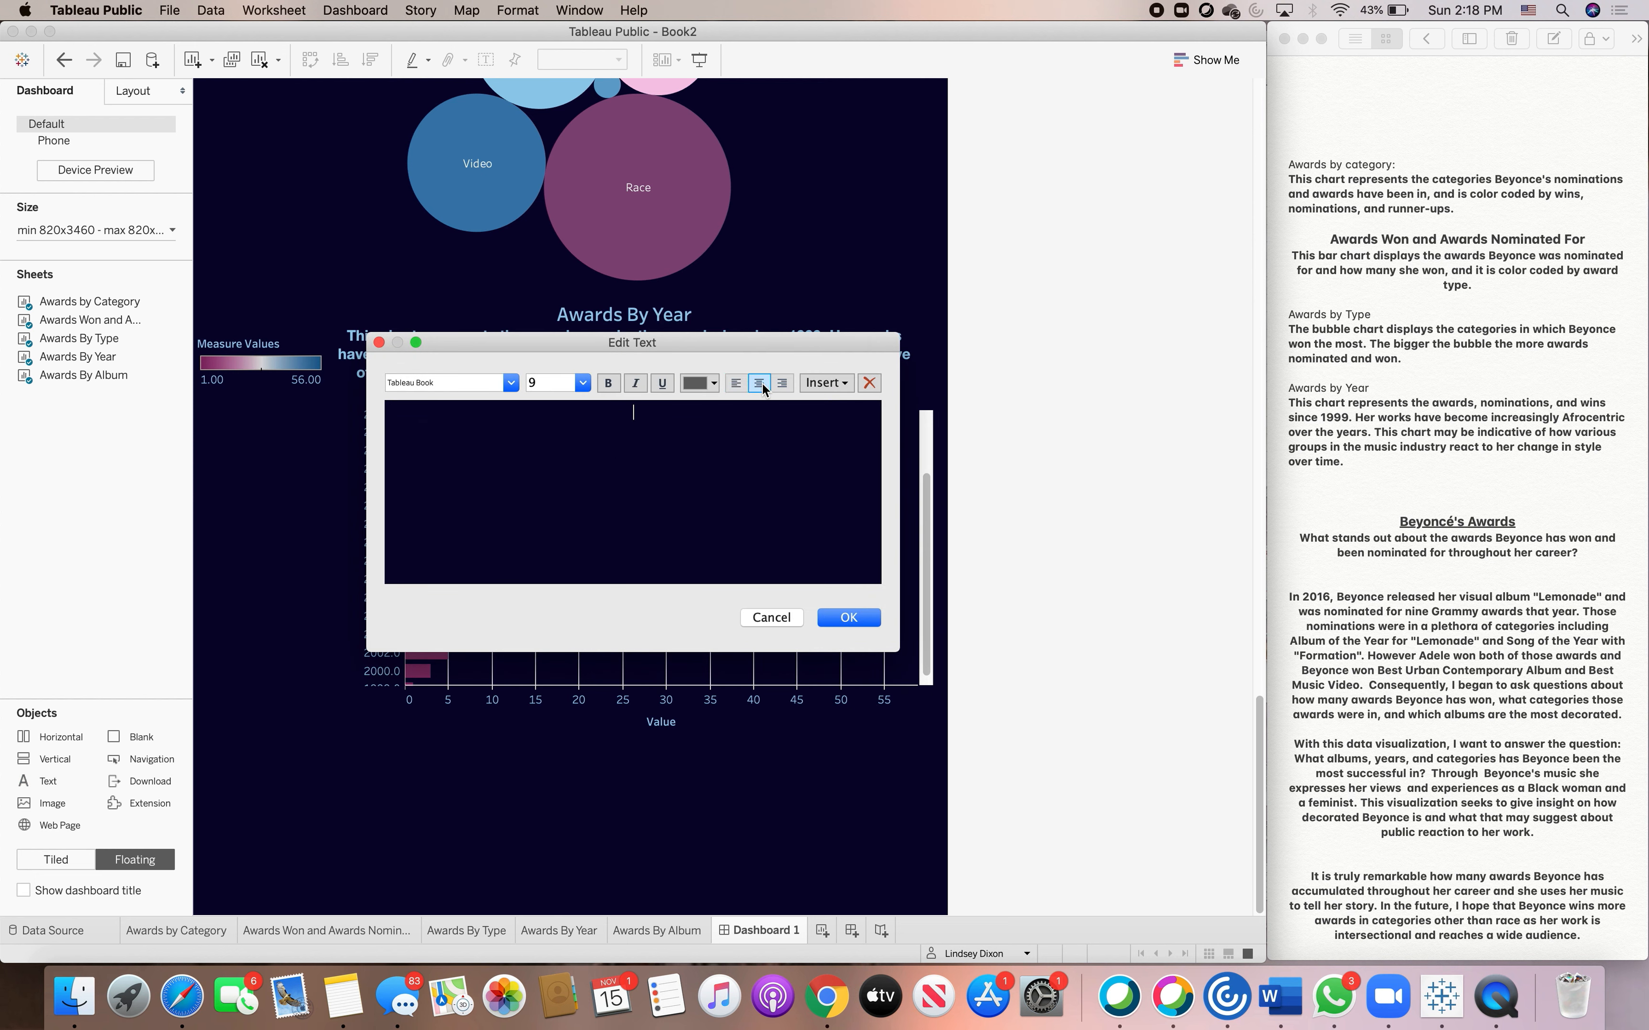
- Copy the closing paragraph starting "It is truly remarkable" from Notes and paste it into the dashboard's new text object
left_click_drag(1588, 945, 1327, 874)
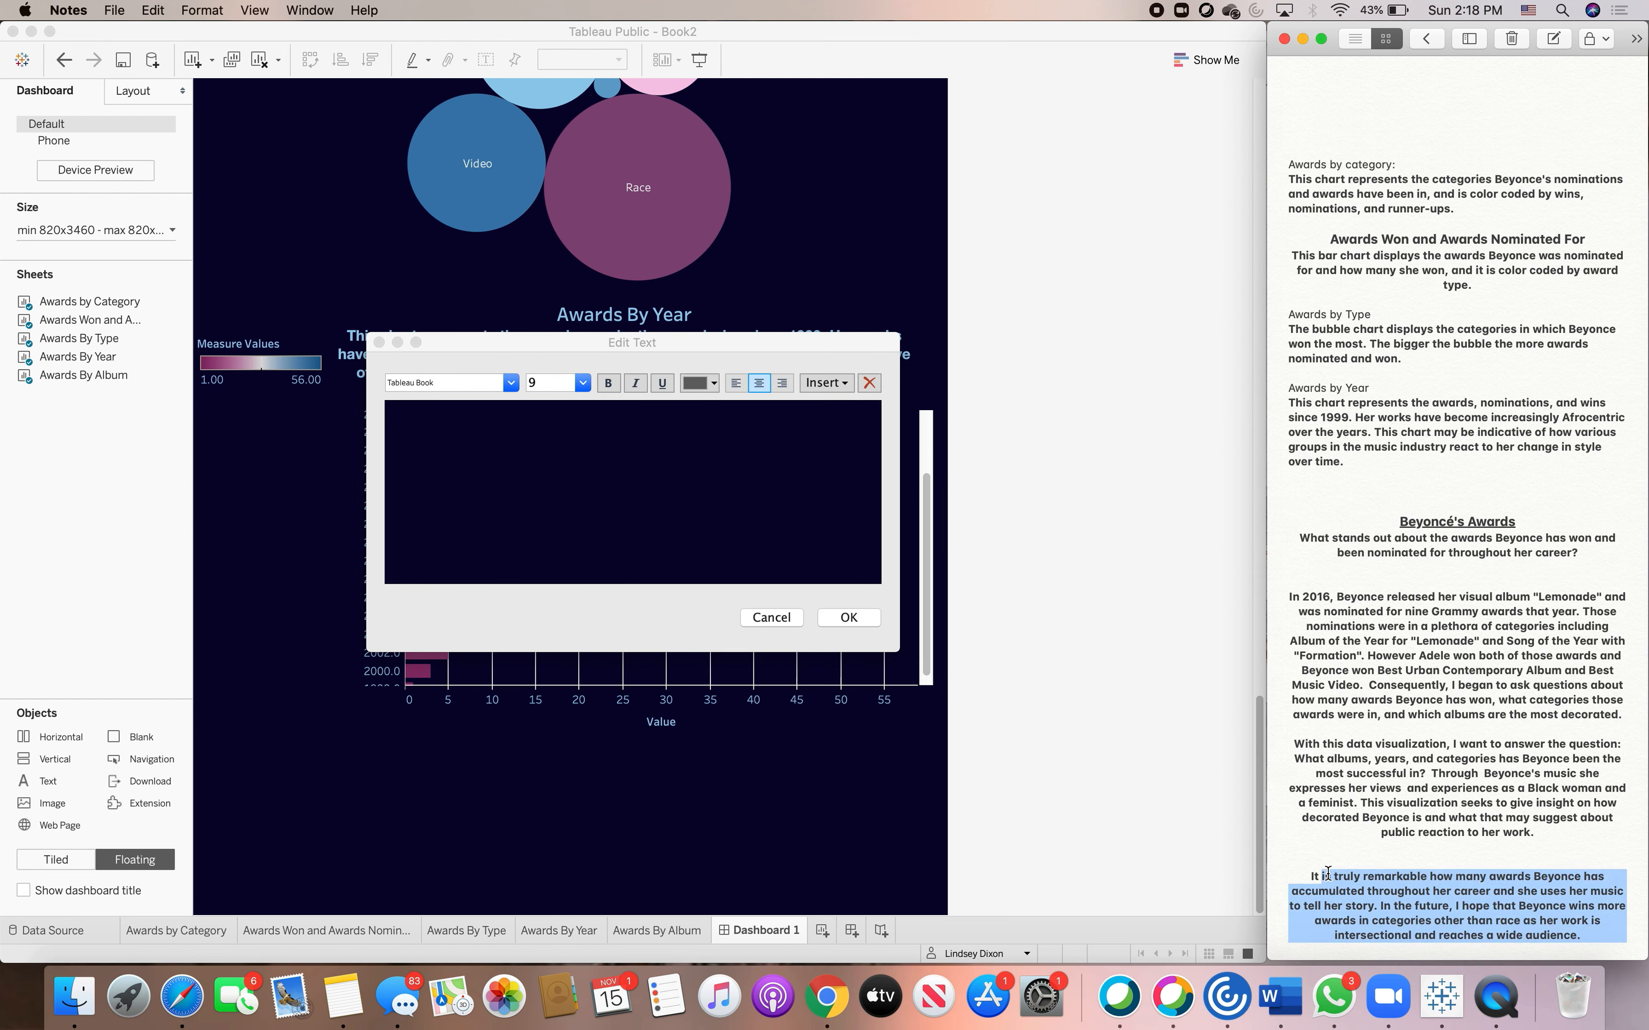
right_click(1324, 878)
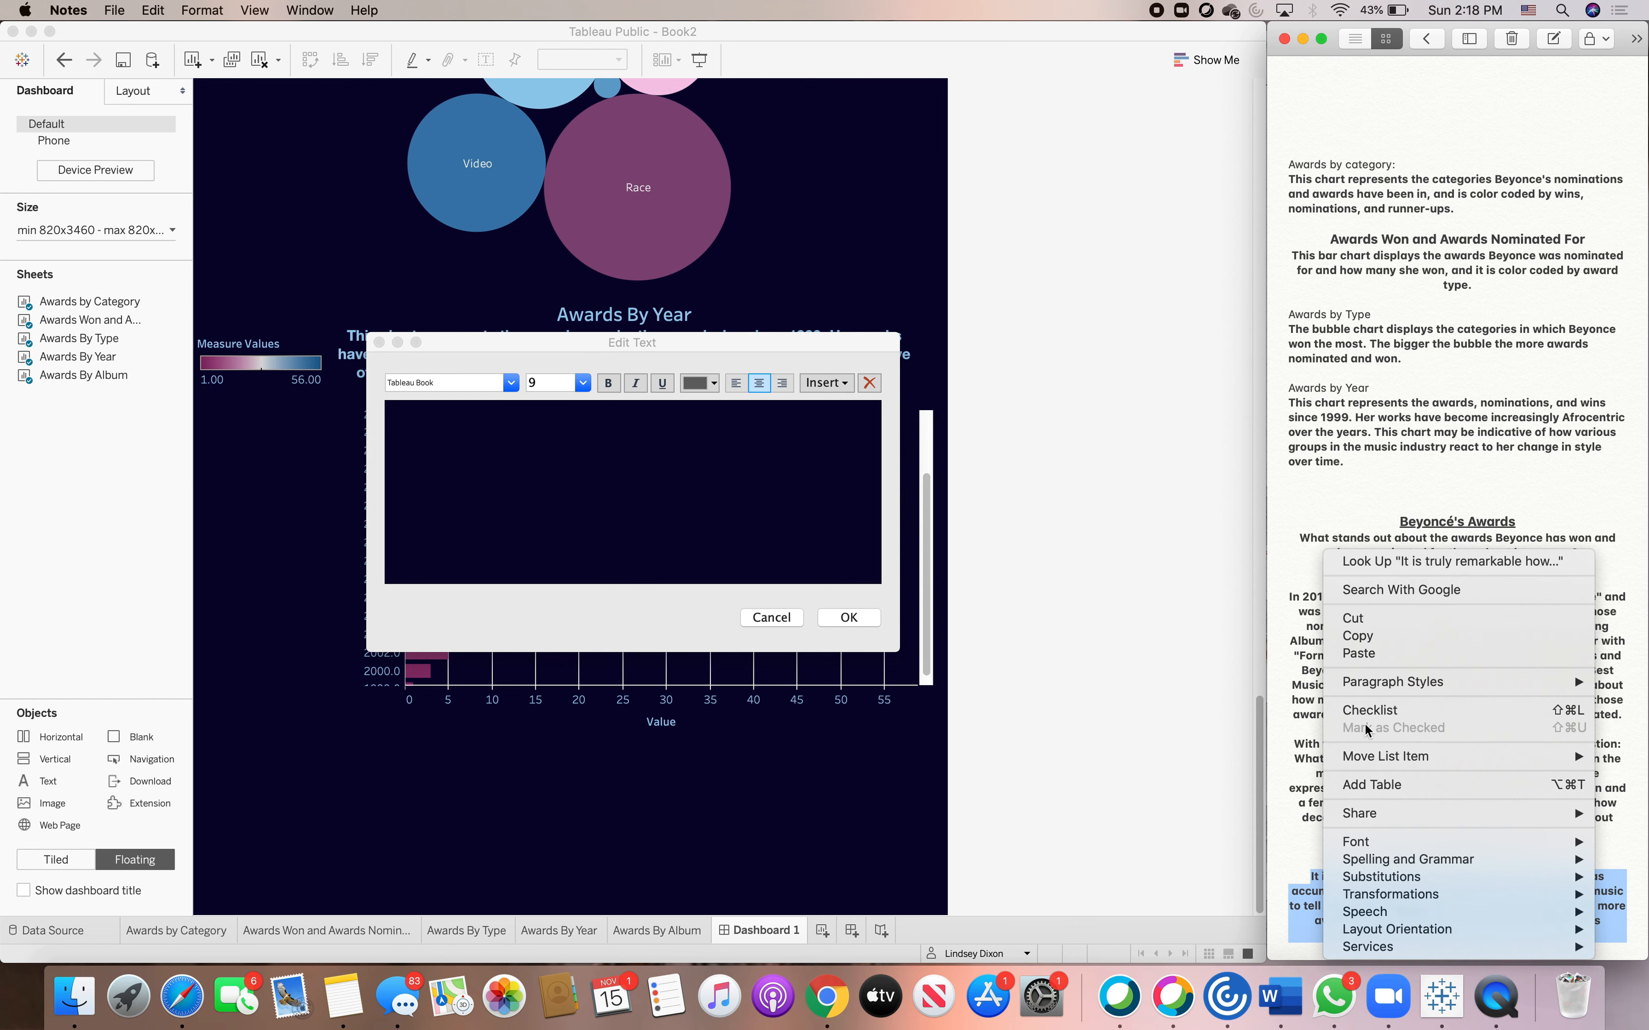
left_click(1361, 644)
left_click(707, 486)
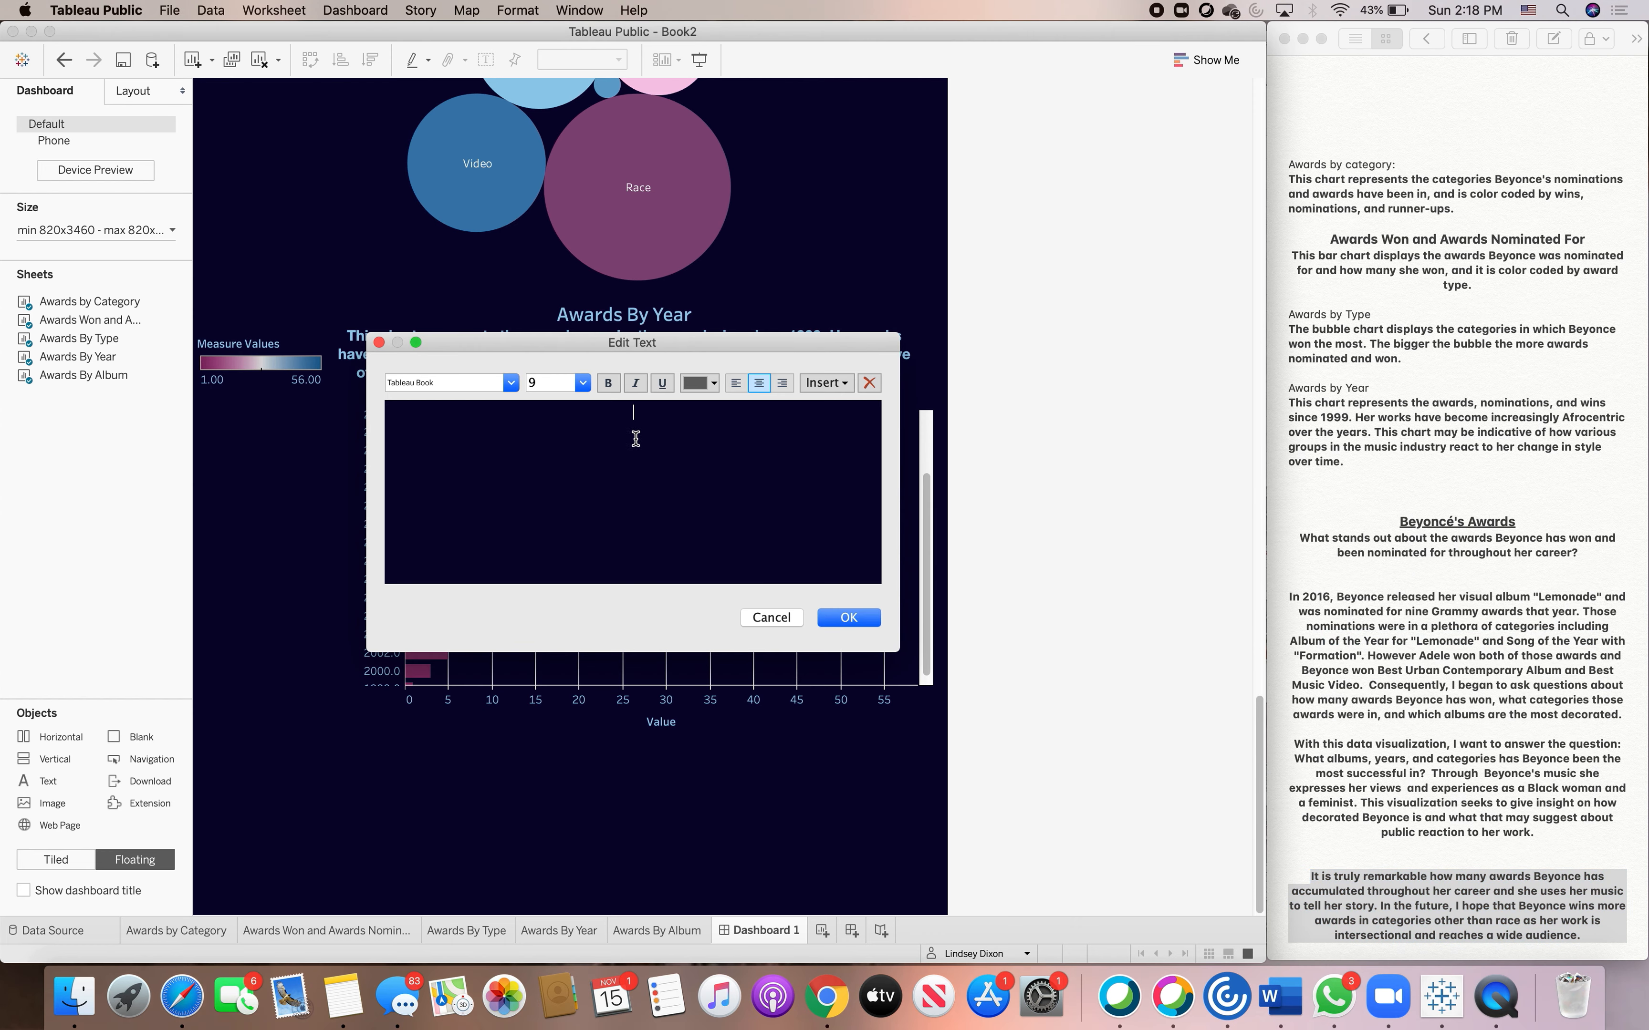
right_click(639, 421)
left_click(673, 518)
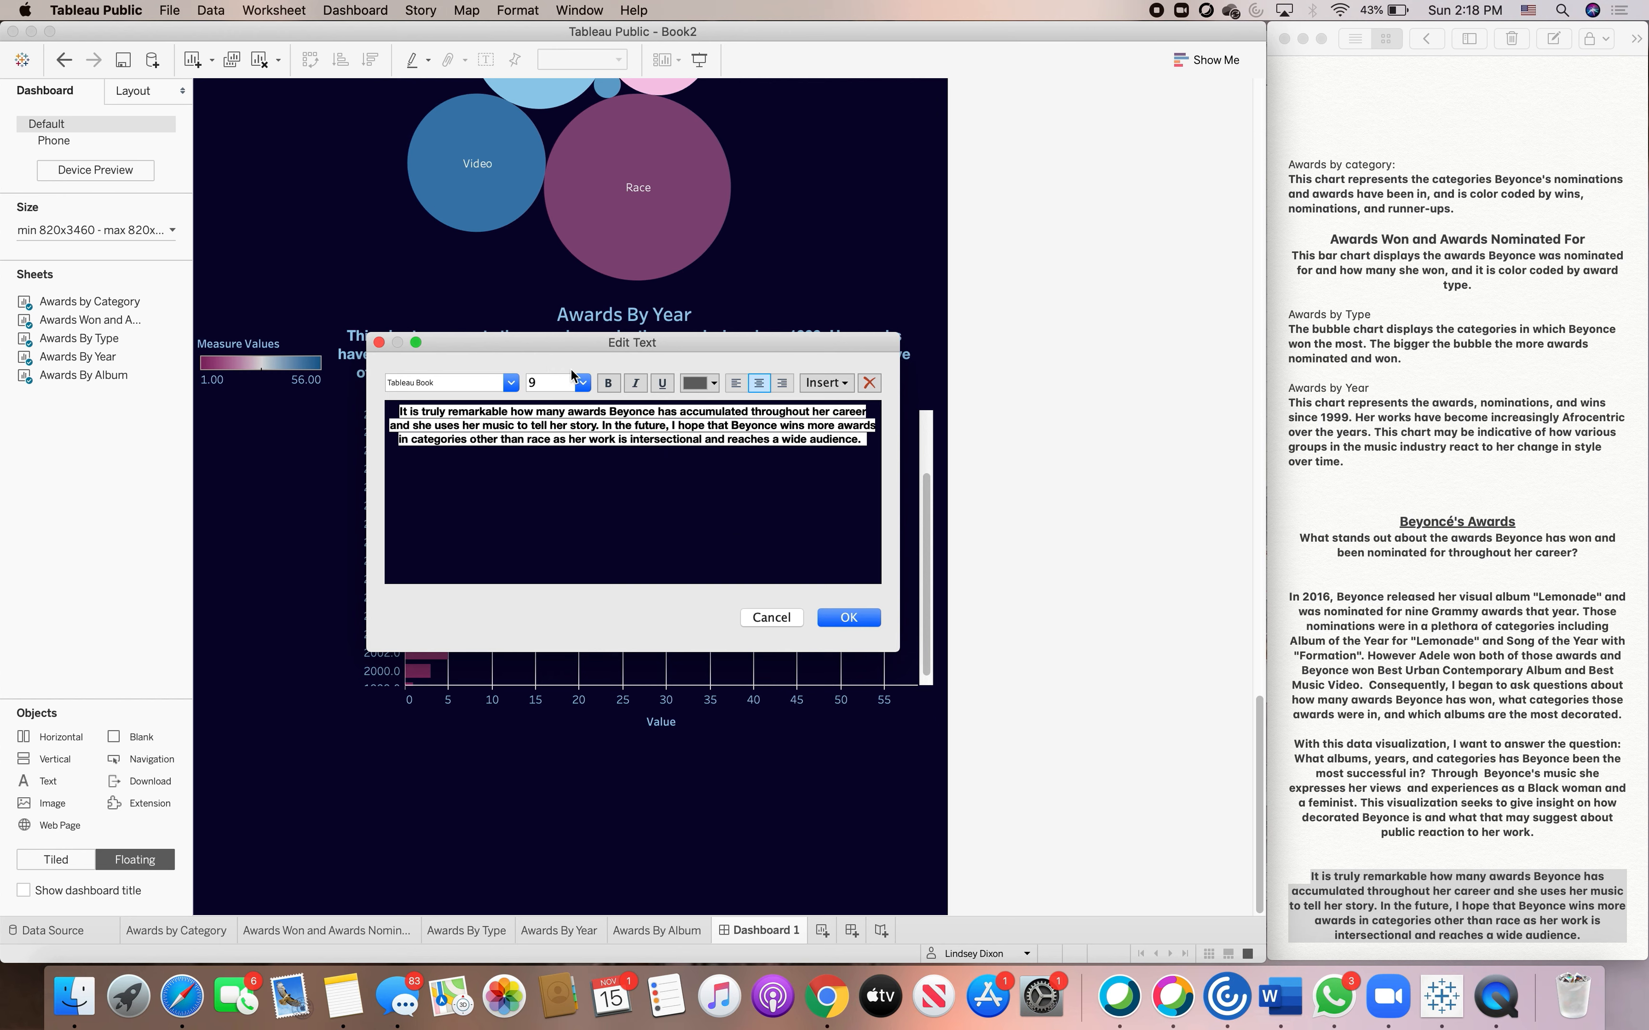
- Set the closing paragraph's font size to 12 and its color to light blue, and apply the text
left_click(582, 382)
left_click(570, 458)
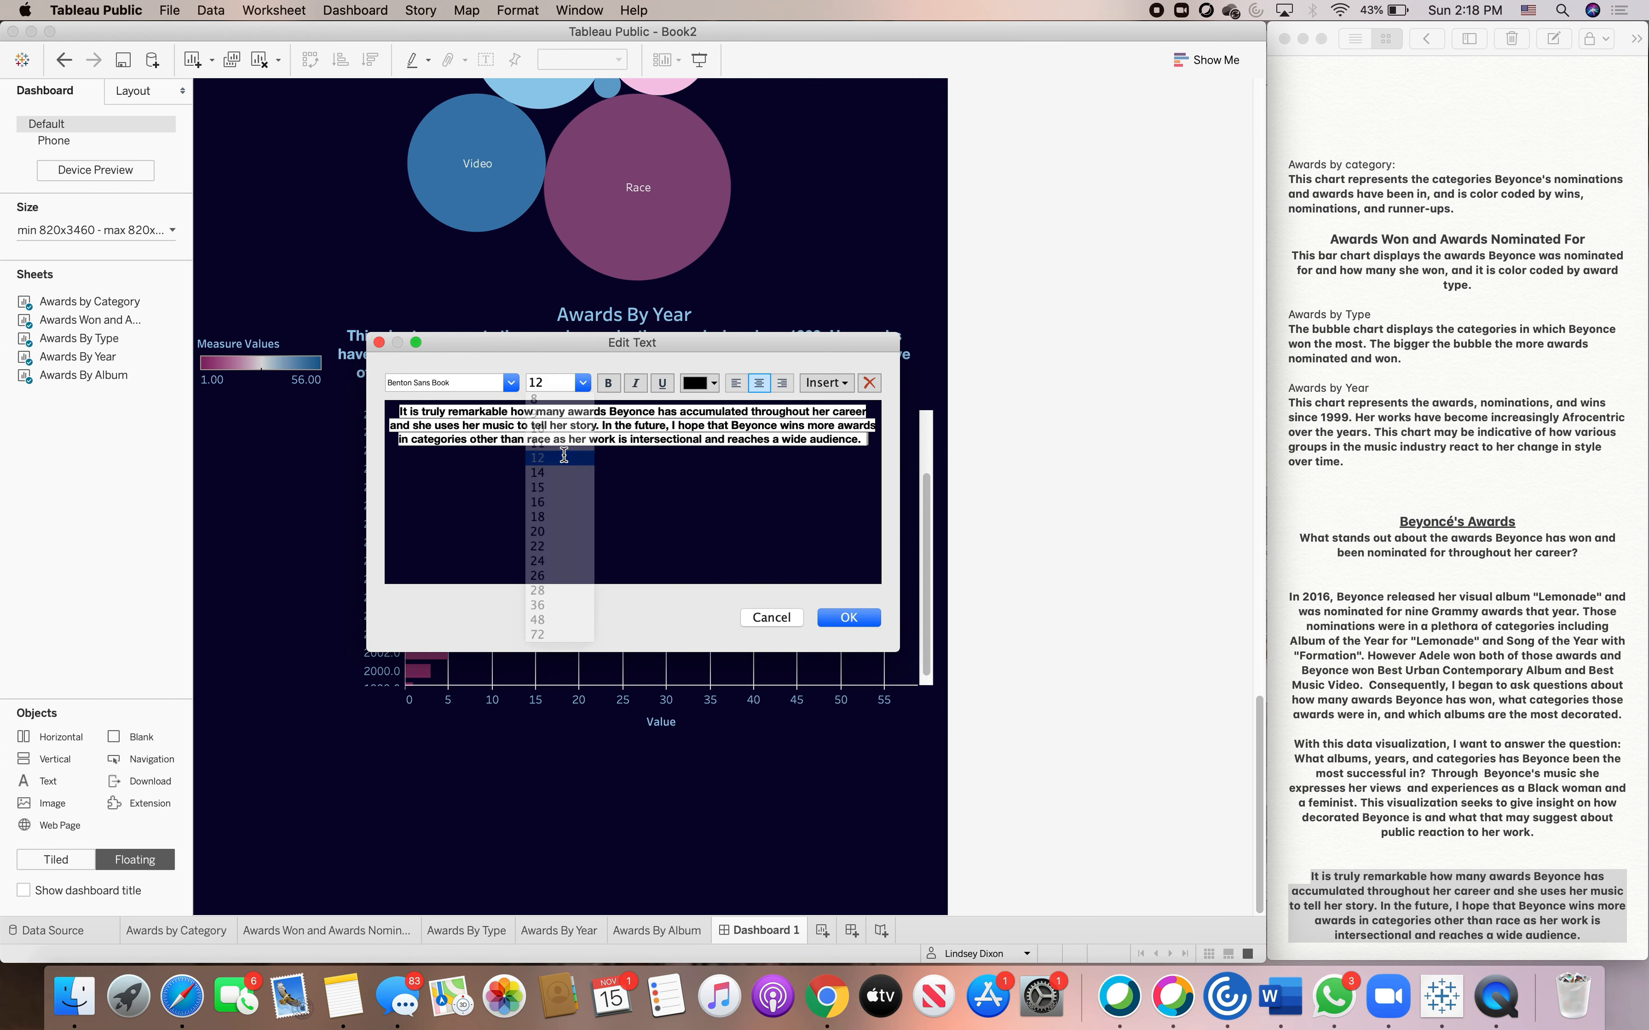
left_click_drag(866, 442, 384, 411)
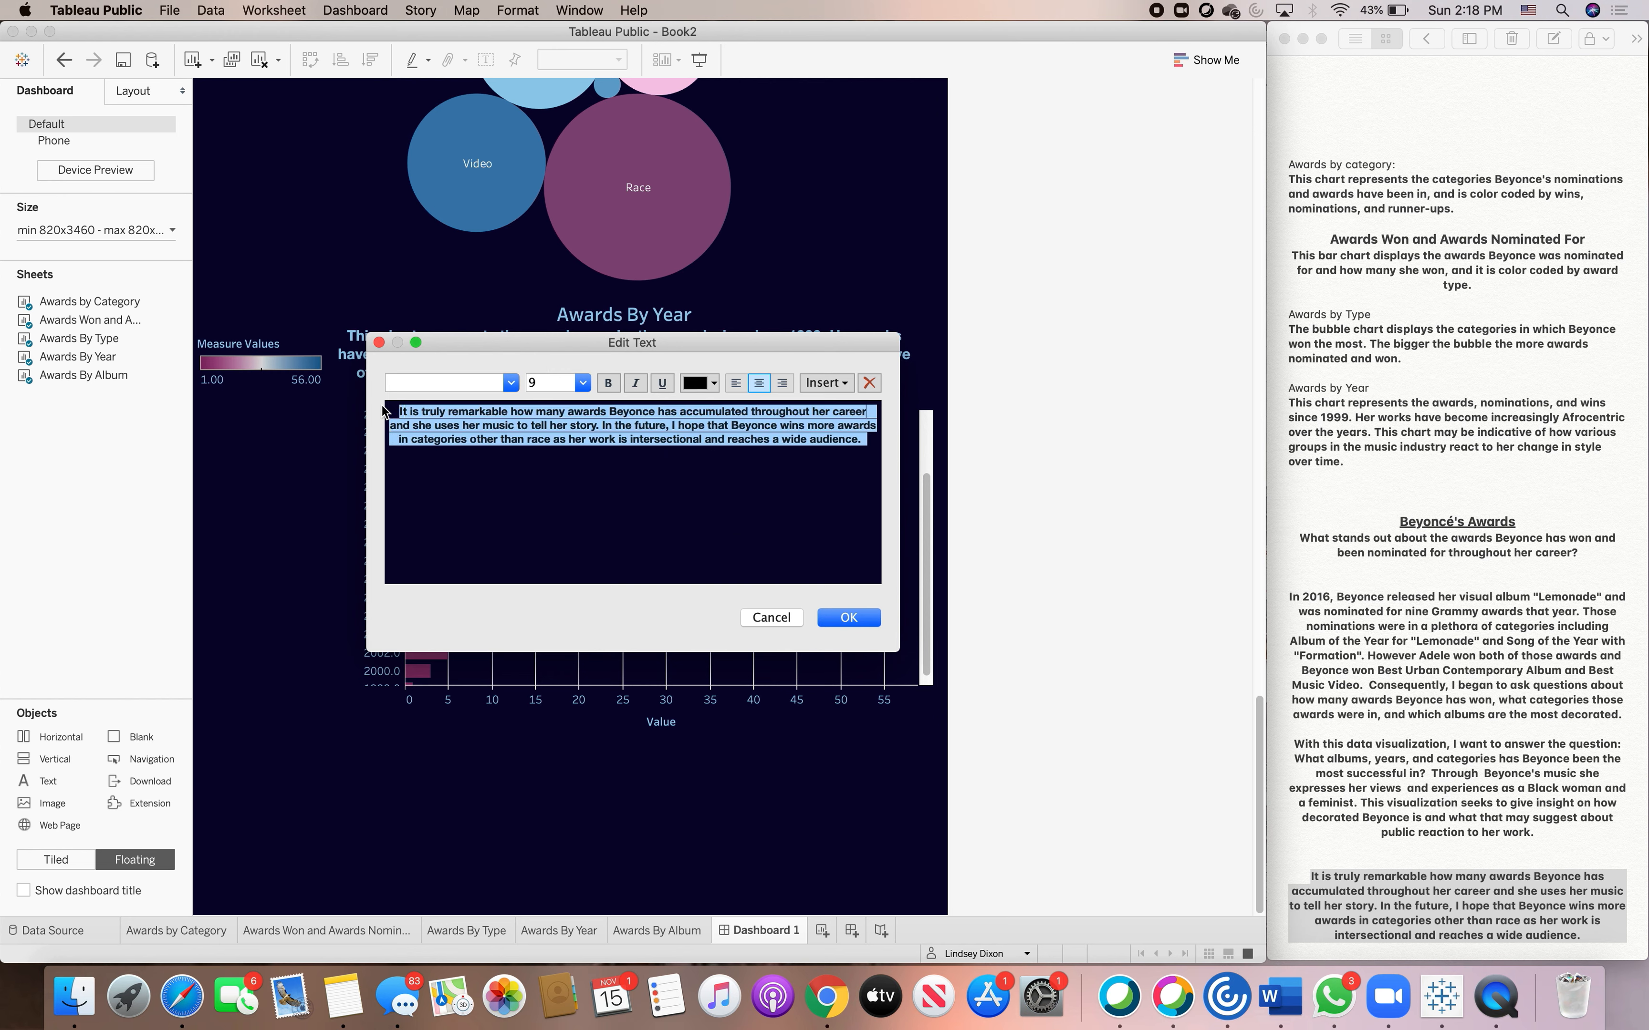
left_click(578, 382)
left_click(566, 458)
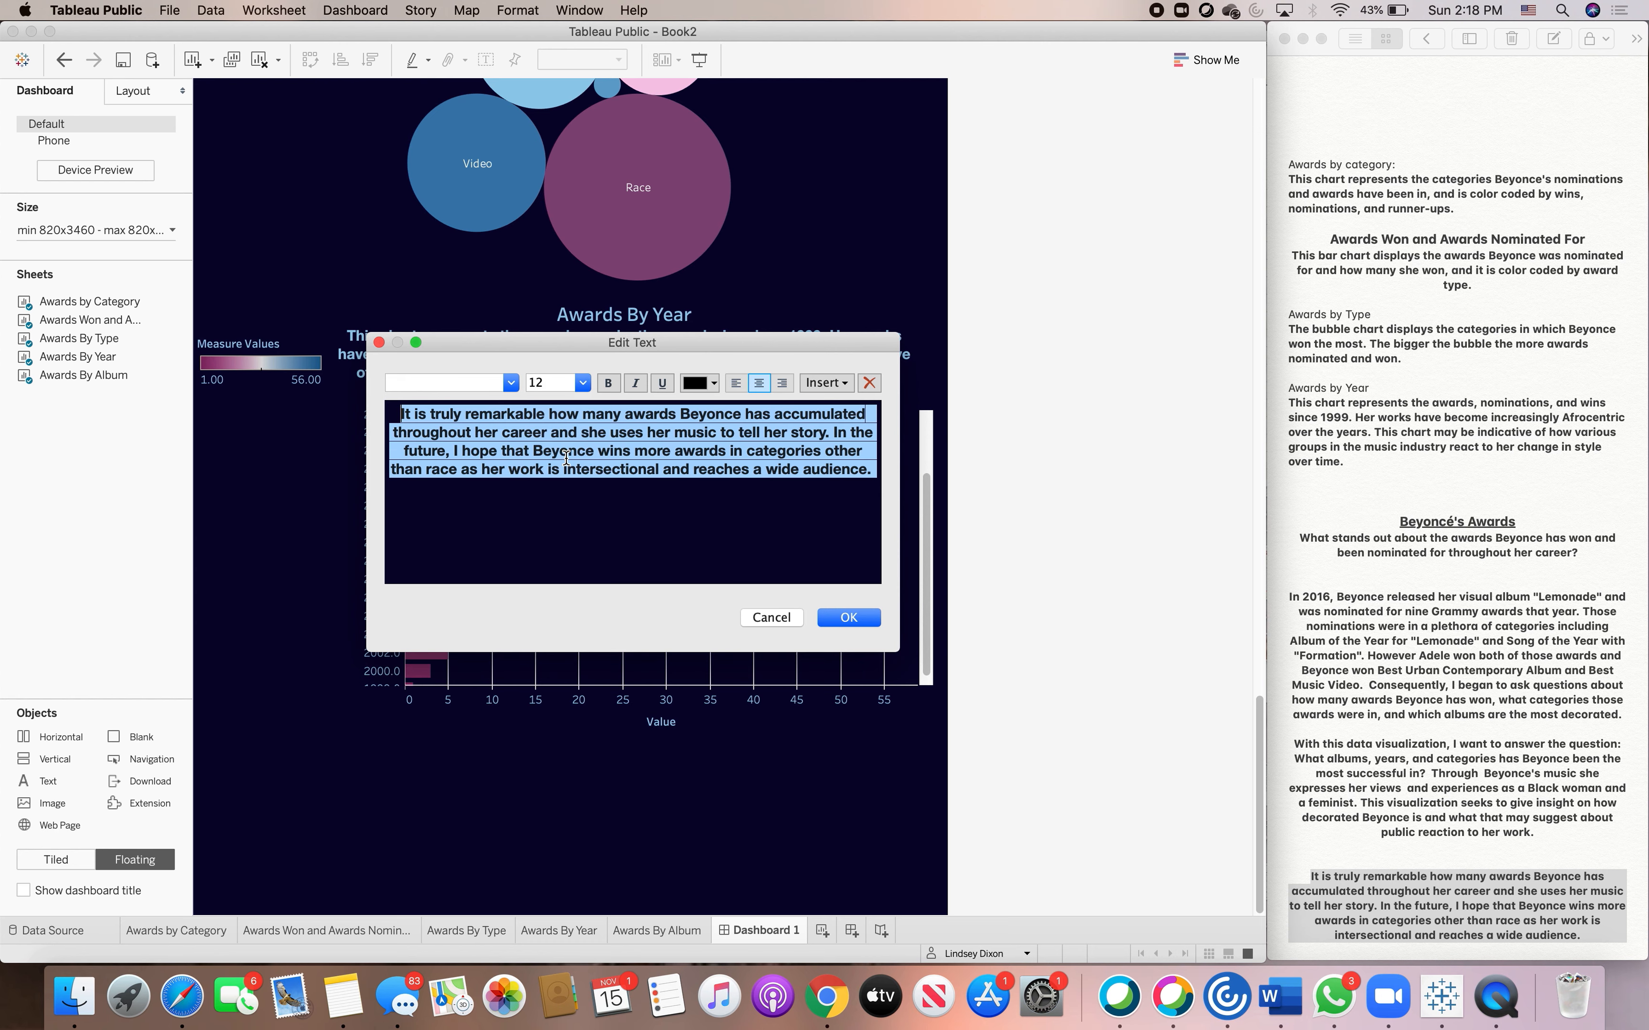
left_click(714, 386)
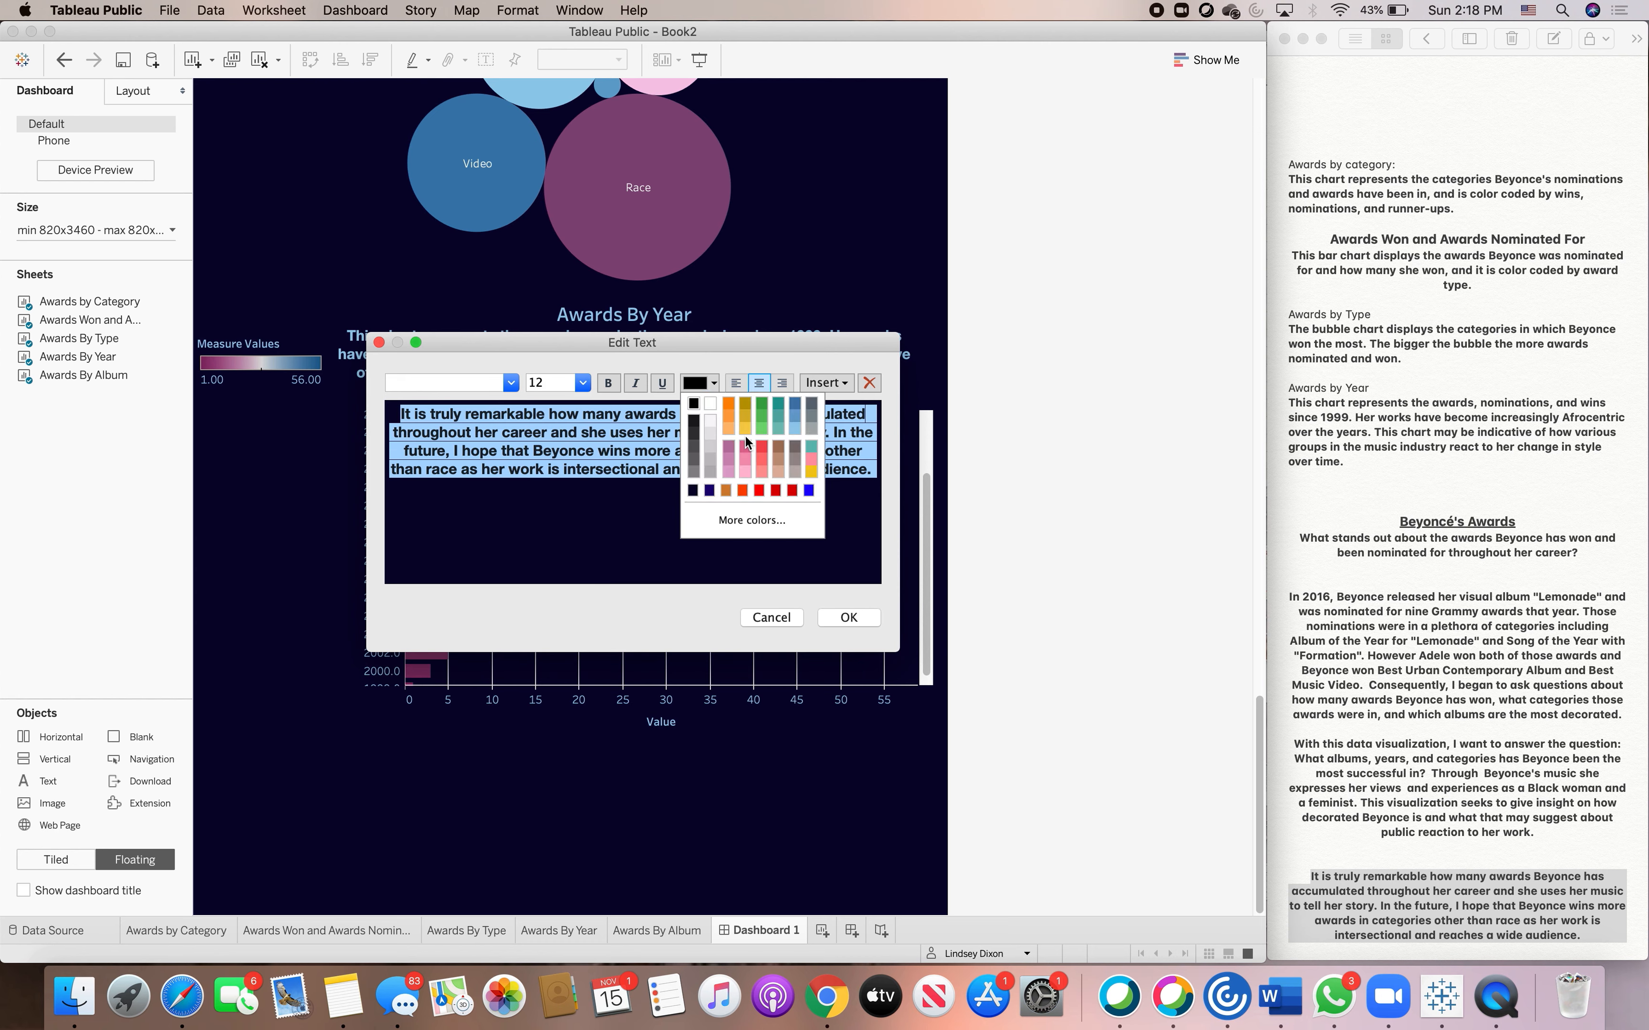
left_click(795, 430)
left_click(855, 623)
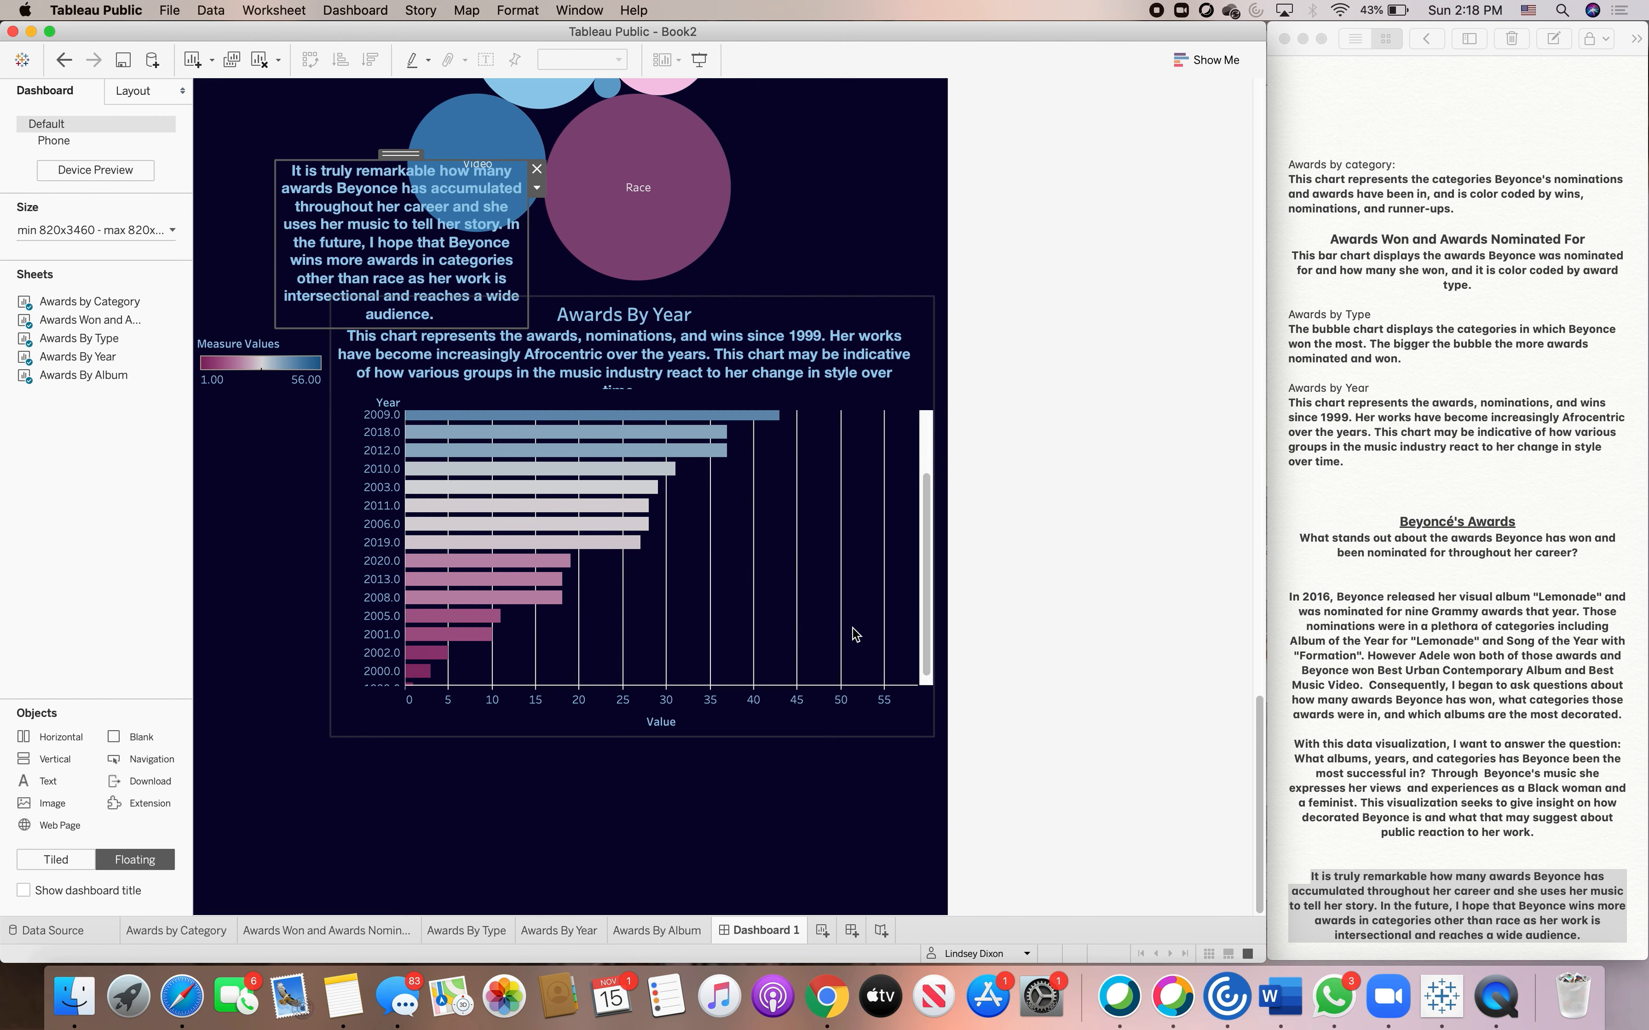
- Move the closing paragraph below the Awards By Year chart and widen it to nearly the dashboard's full width
left_click_drag(400, 153, 207, 839)
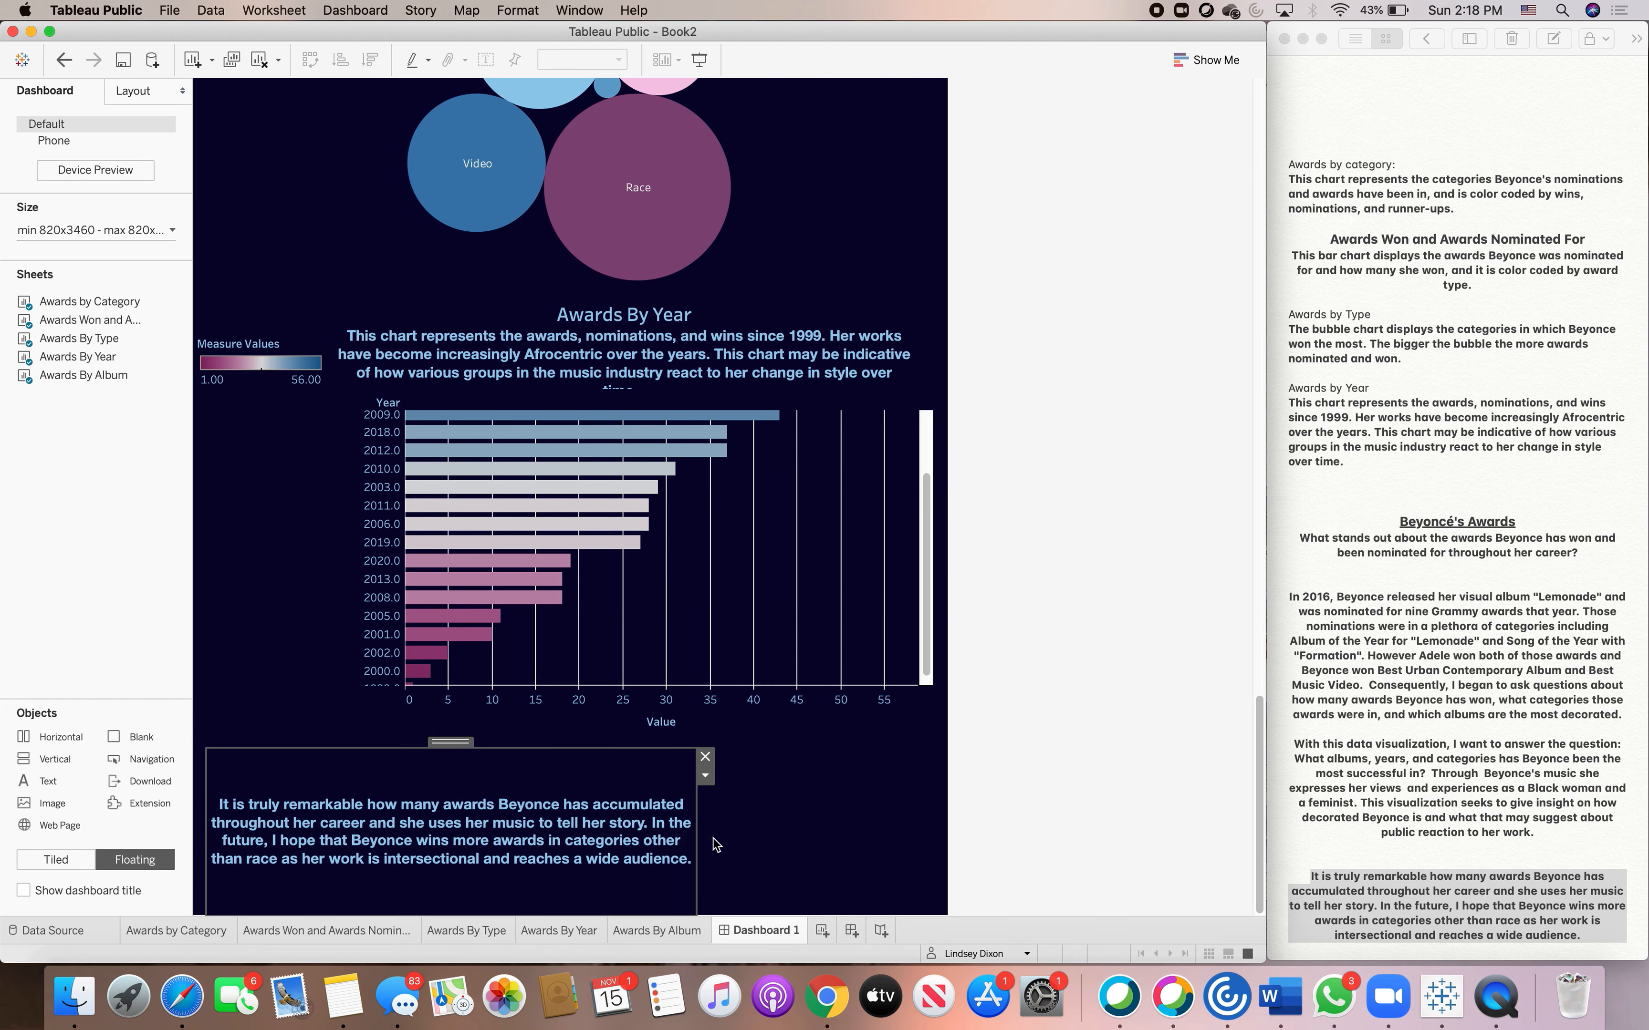
left_click_drag(697, 845, 932, 852)
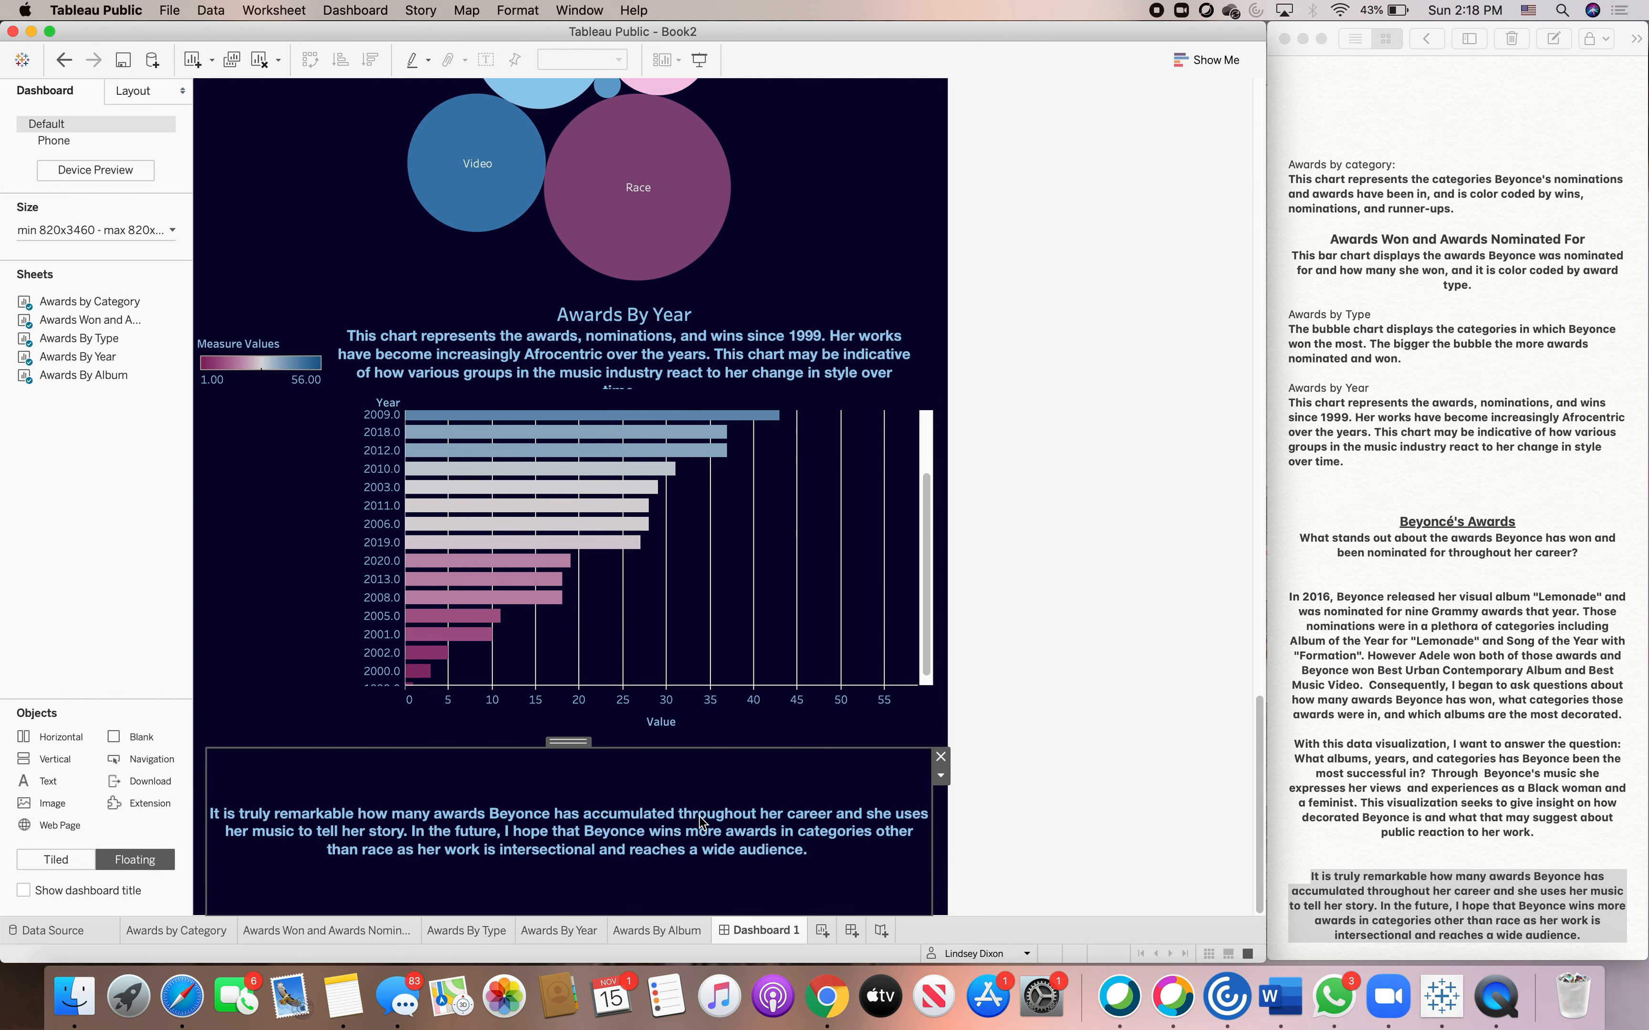
left_click_drag(568, 742, 570, 719)
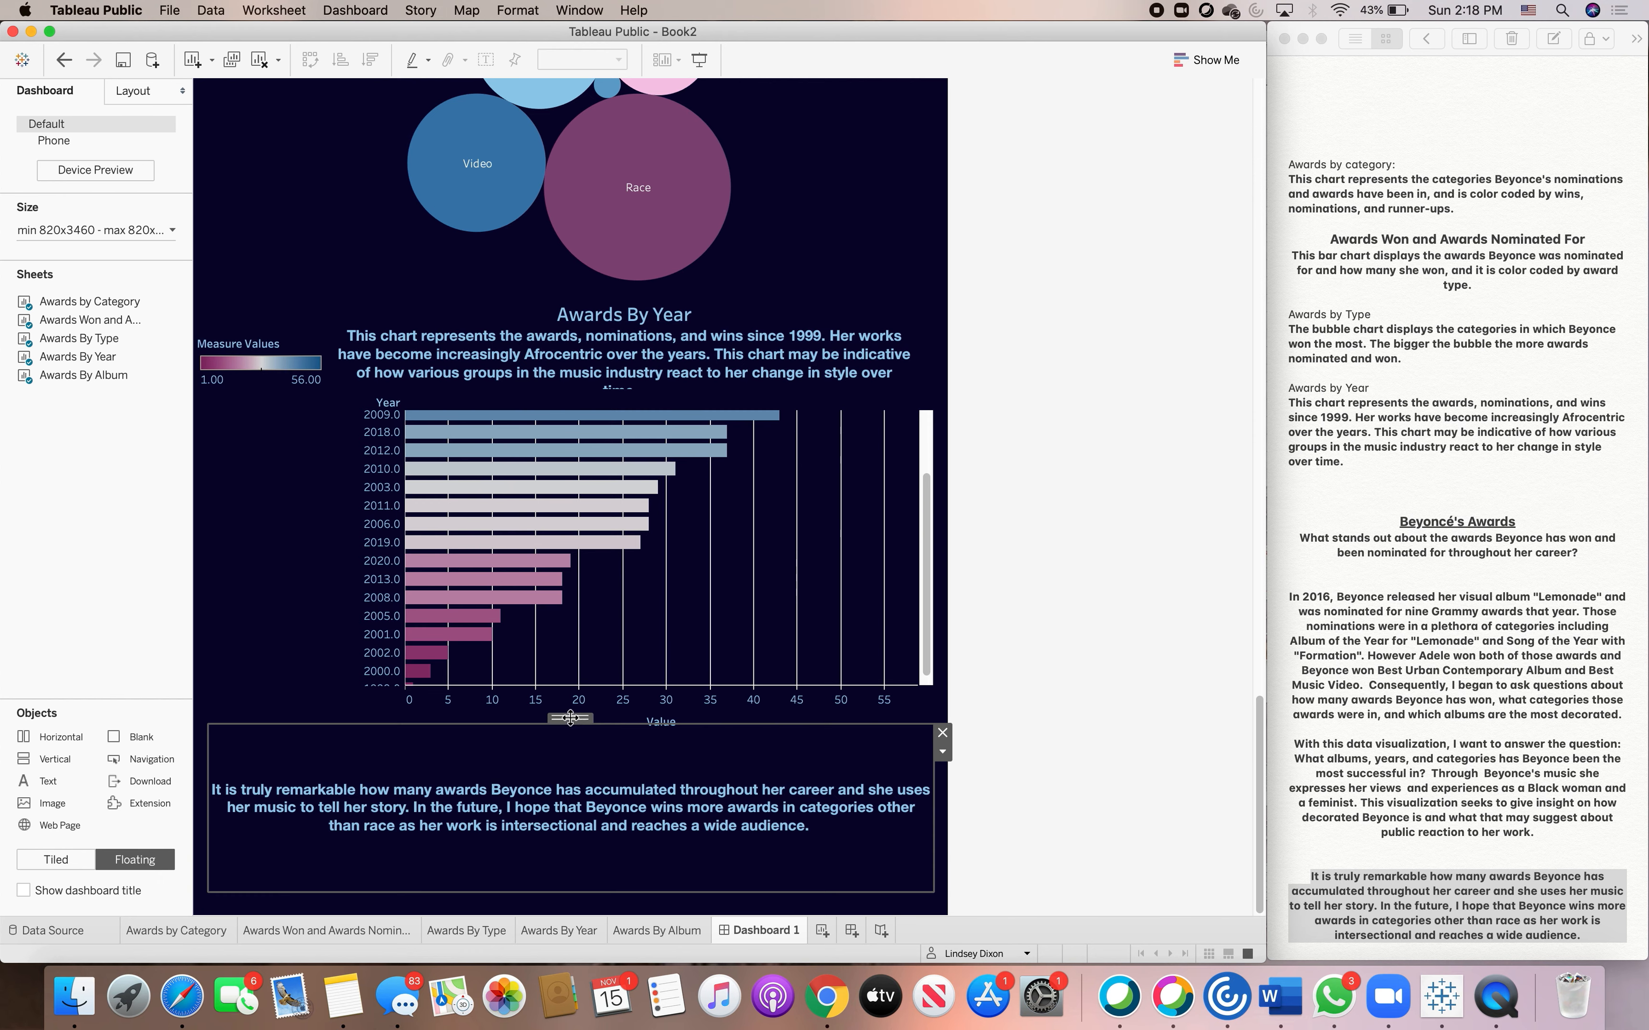
- Reduce the height of the closing paragraph's box and move it slightly down, clear of the Awards By Year chart
left_click_drag(562, 893, 563, 838)
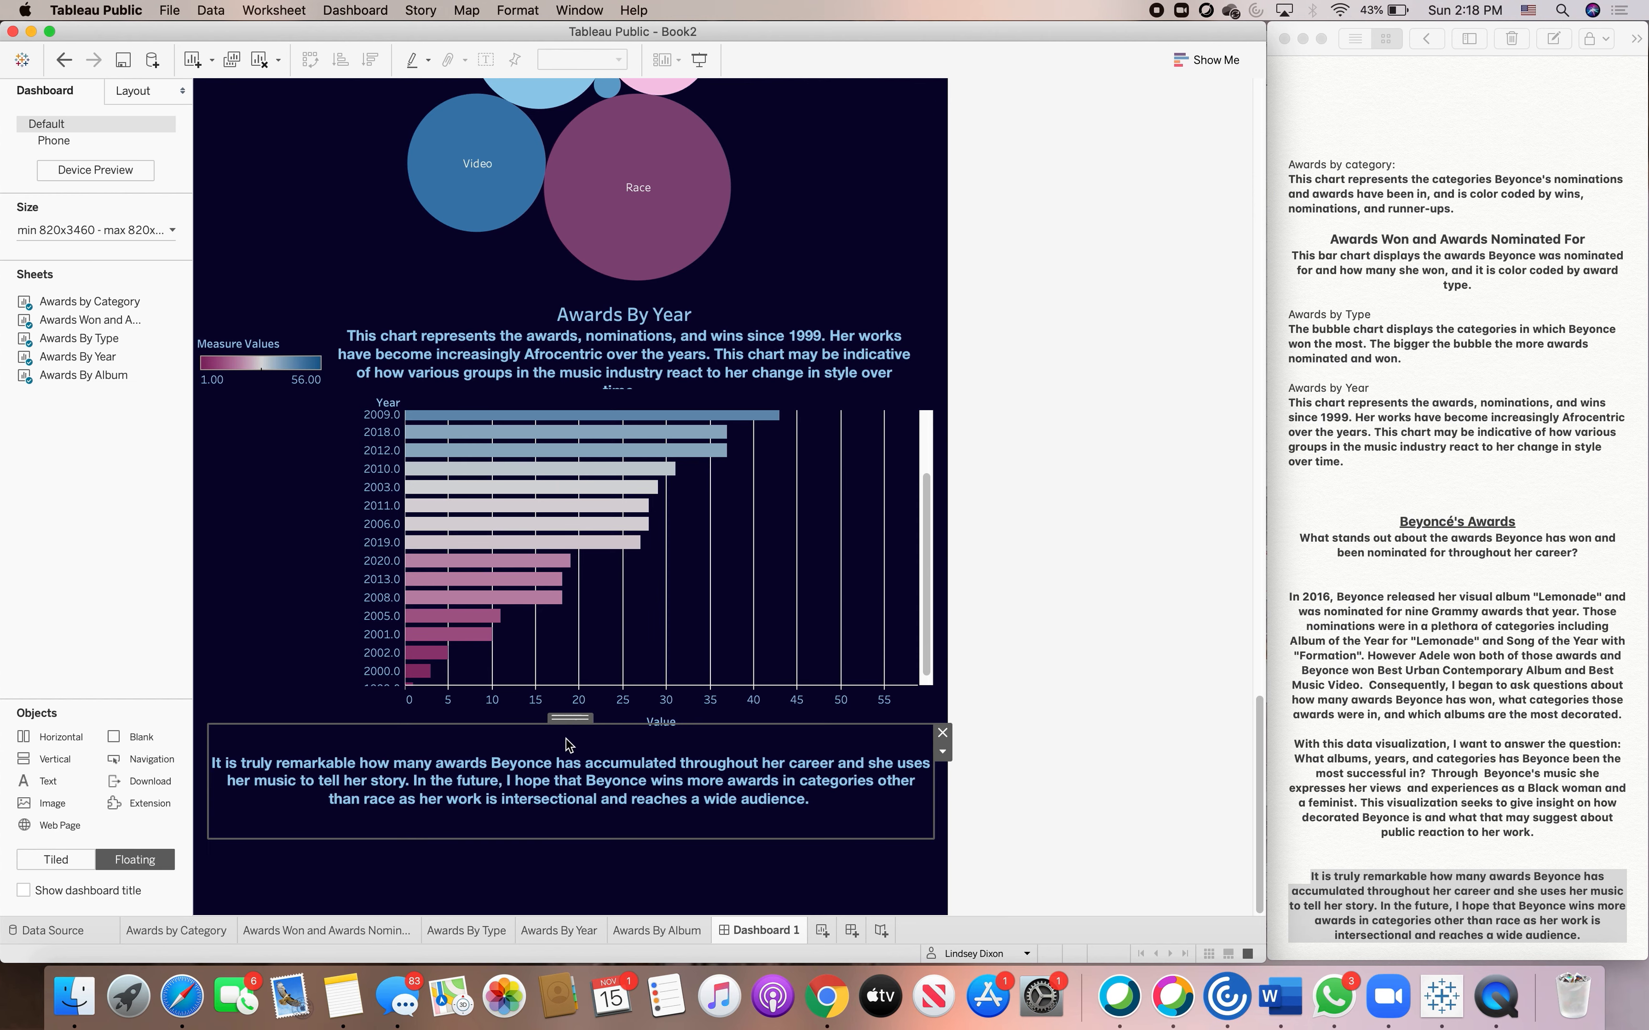
left_click_drag(570, 719, 568, 748)
left_click(755, 732)
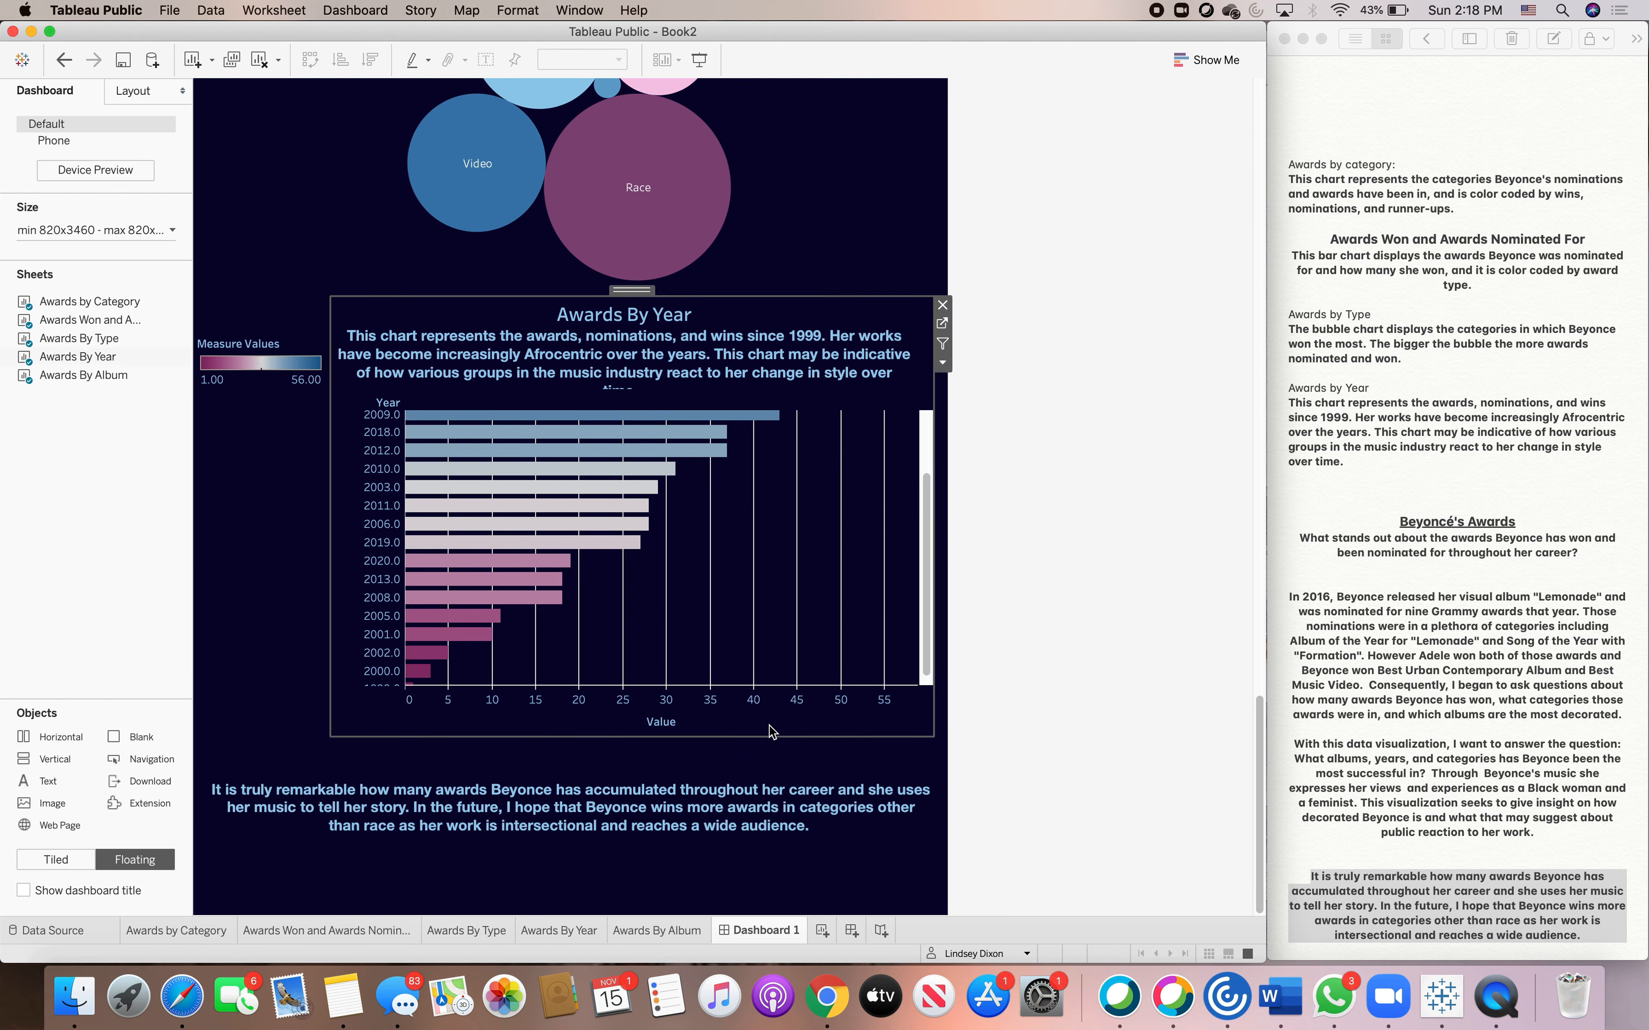
- Move the Beyoncé image near the start of the dashboard slightly to the right so the figure sits centered under the intro text
scroll(811, 266, "up", 3)
scroll(810, 266, "up", 15)
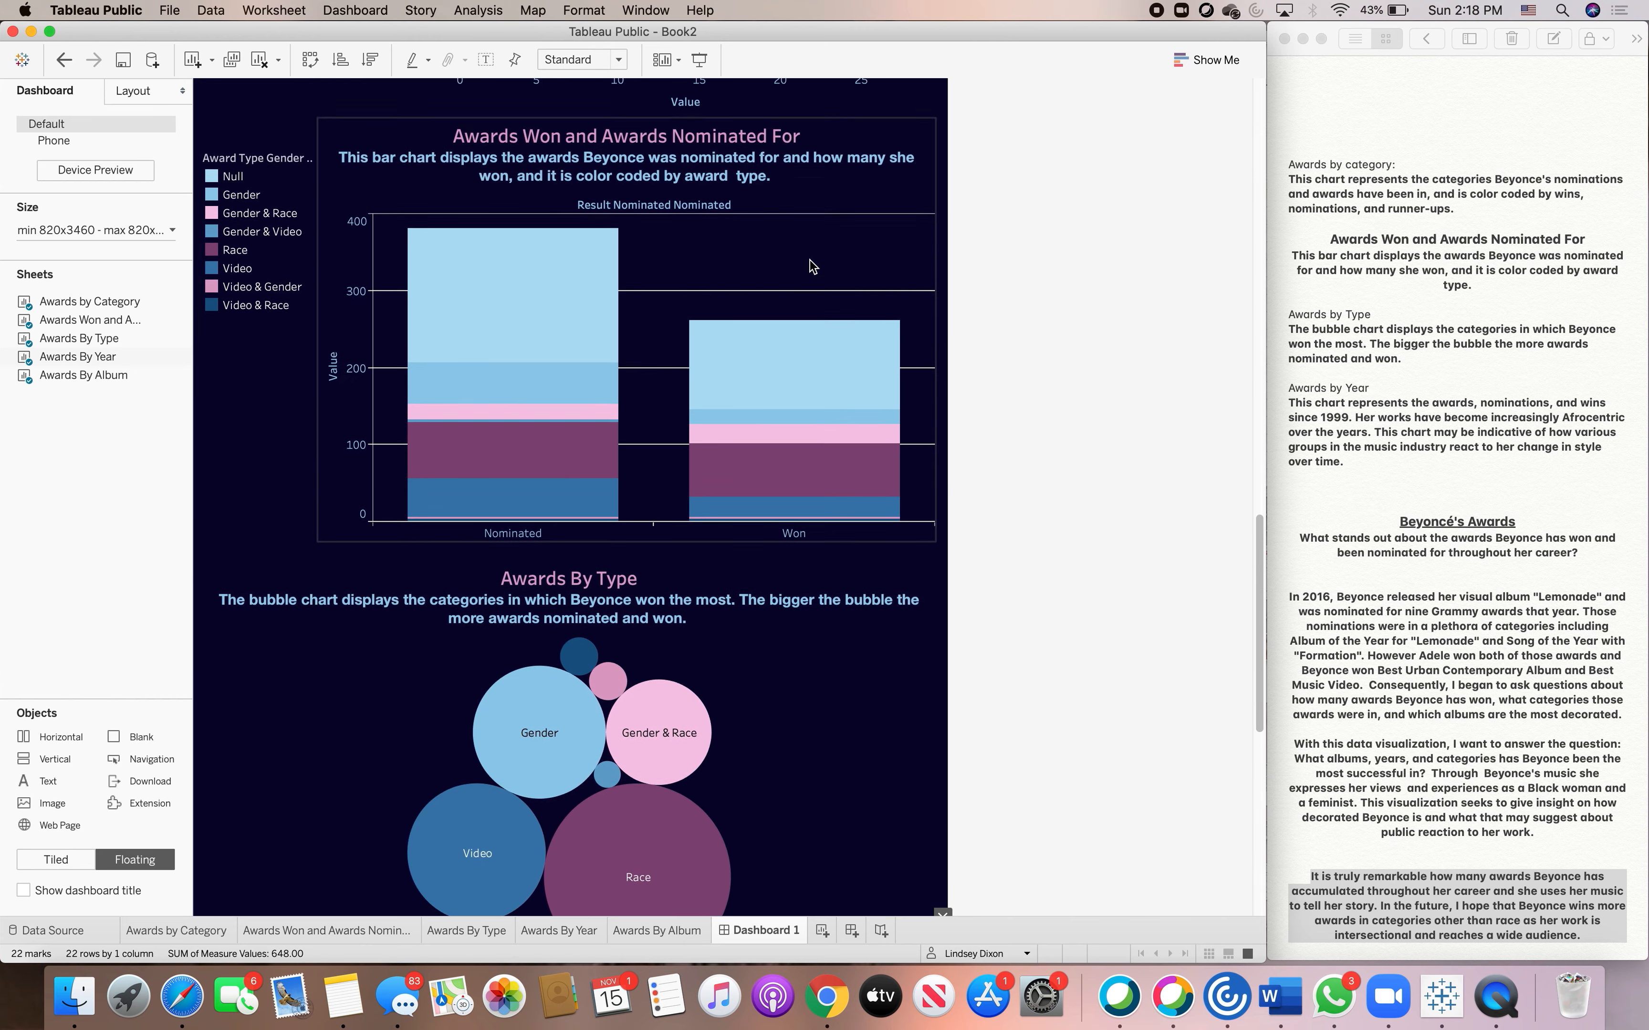
scroll(813, 249, "up", 7)
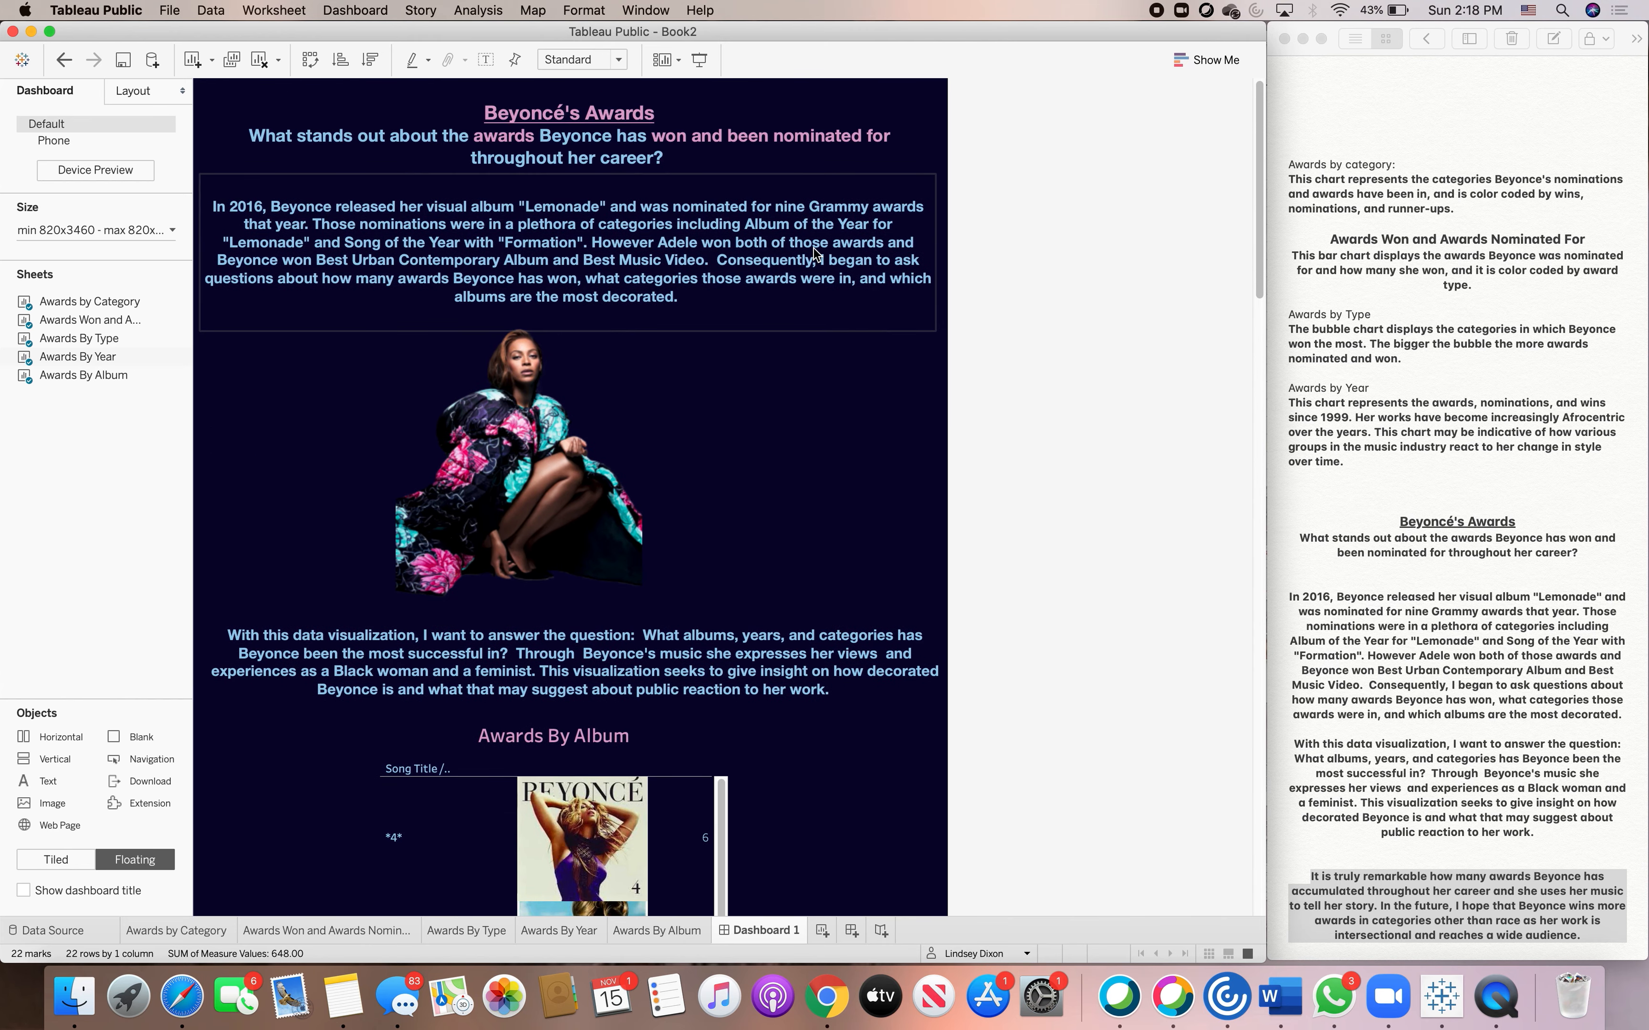
left_click(794, 343)
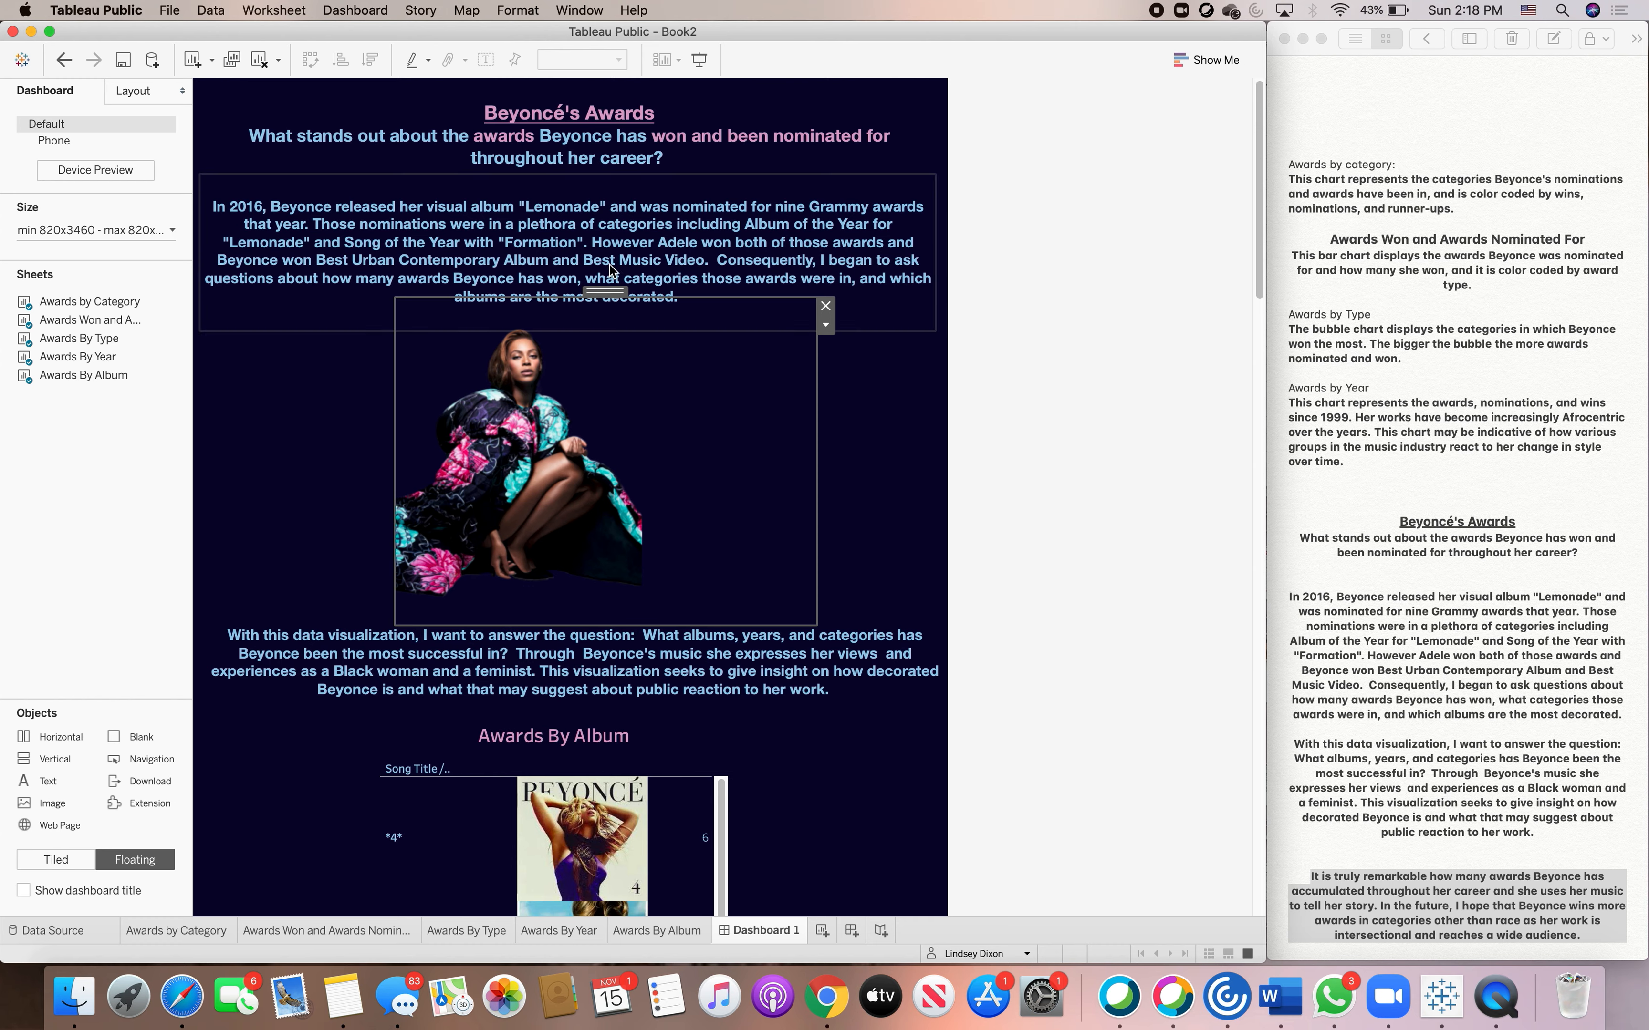
left_click_drag(606, 289, 652, 289)
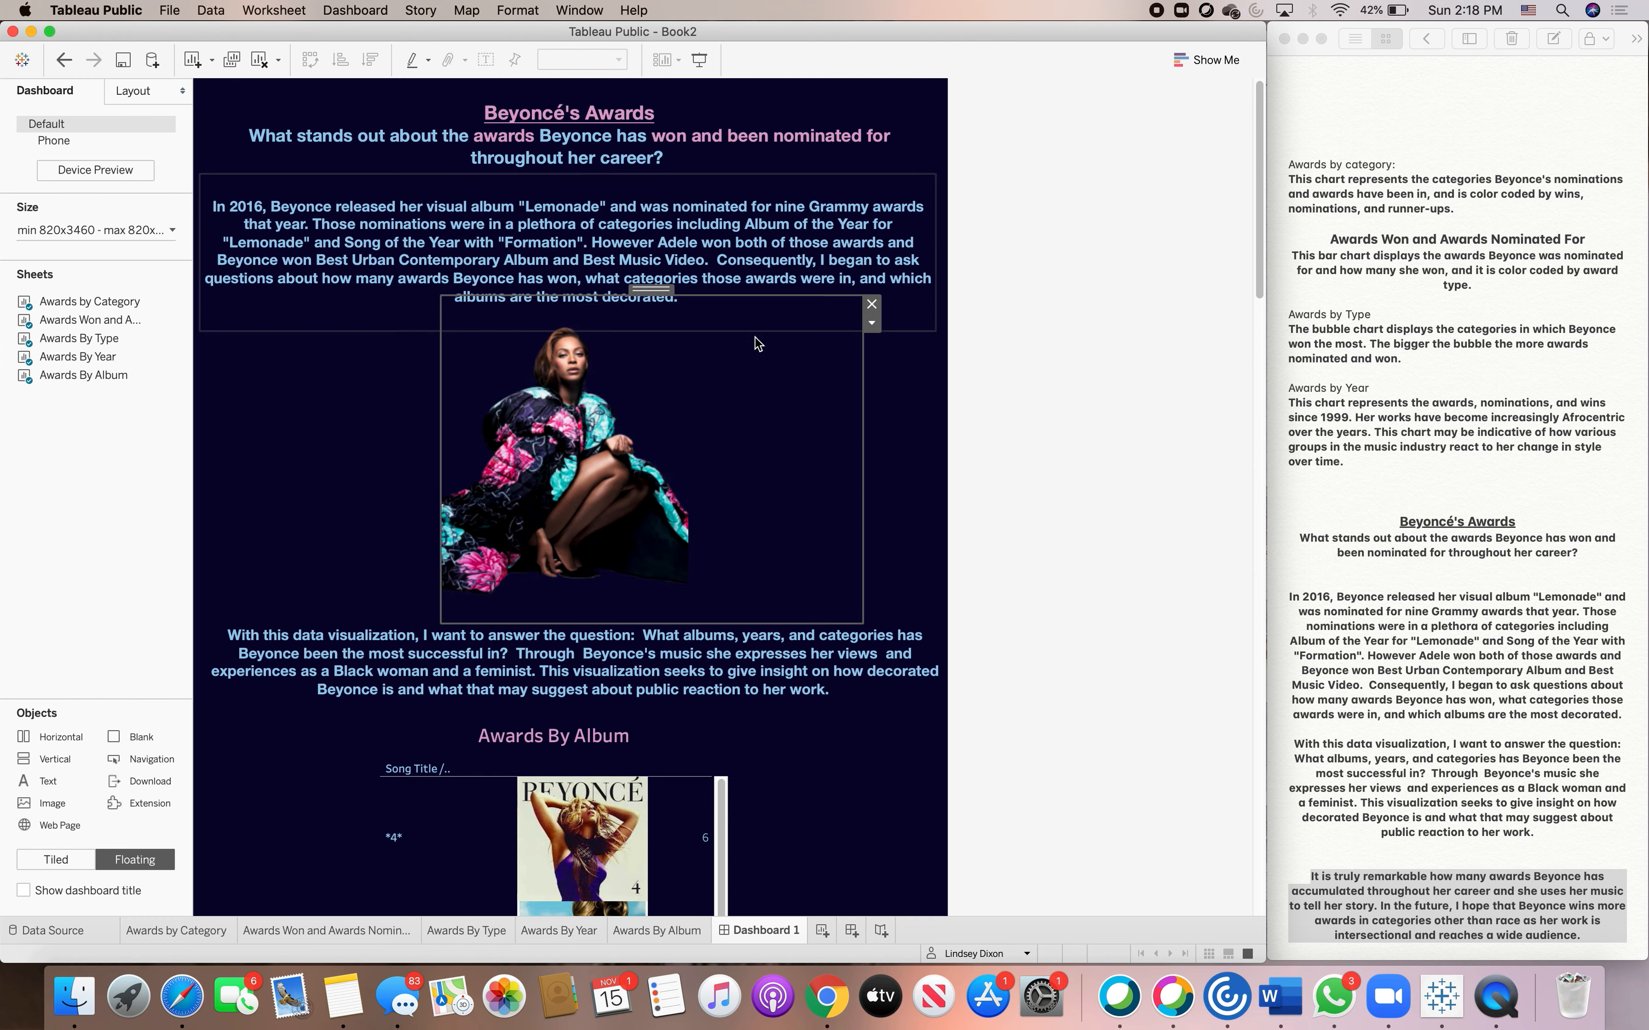
left_click(896, 399)
- Copy the Tufts Daily op-ed link listed under "URL:" in Notes and return to the dashboard
scroll(1548, 511, "down", 5)
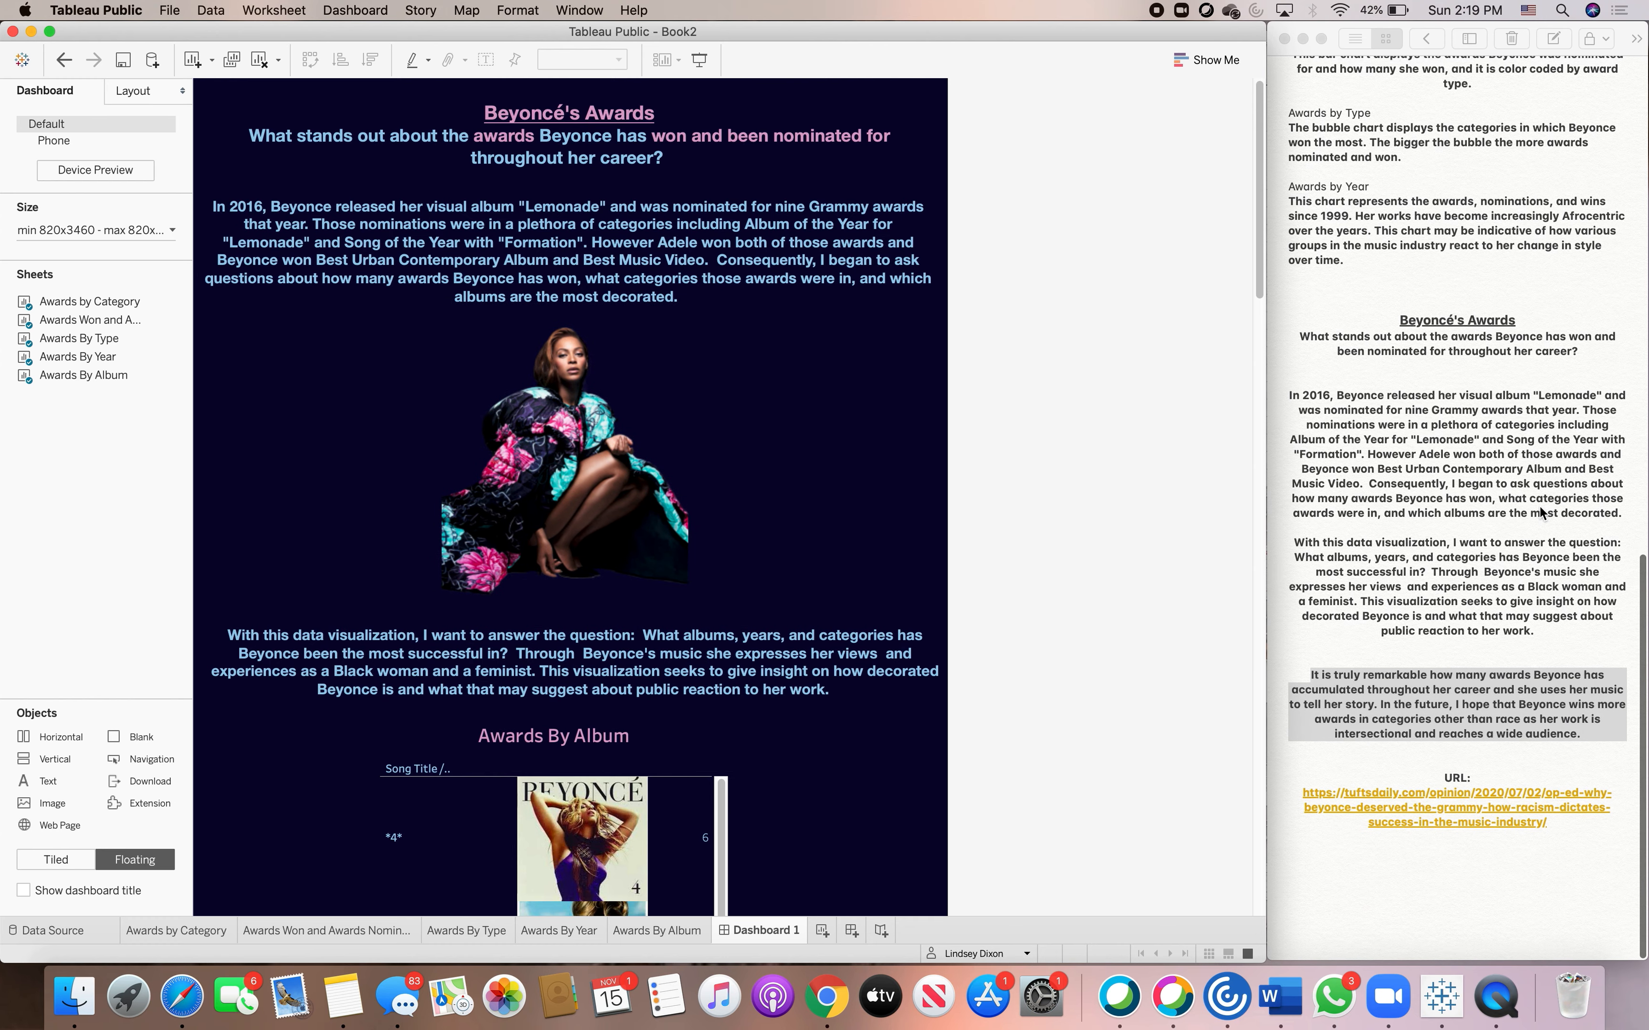
left_click(1560, 843)
left_click_drag(1557, 844, 1301, 806)
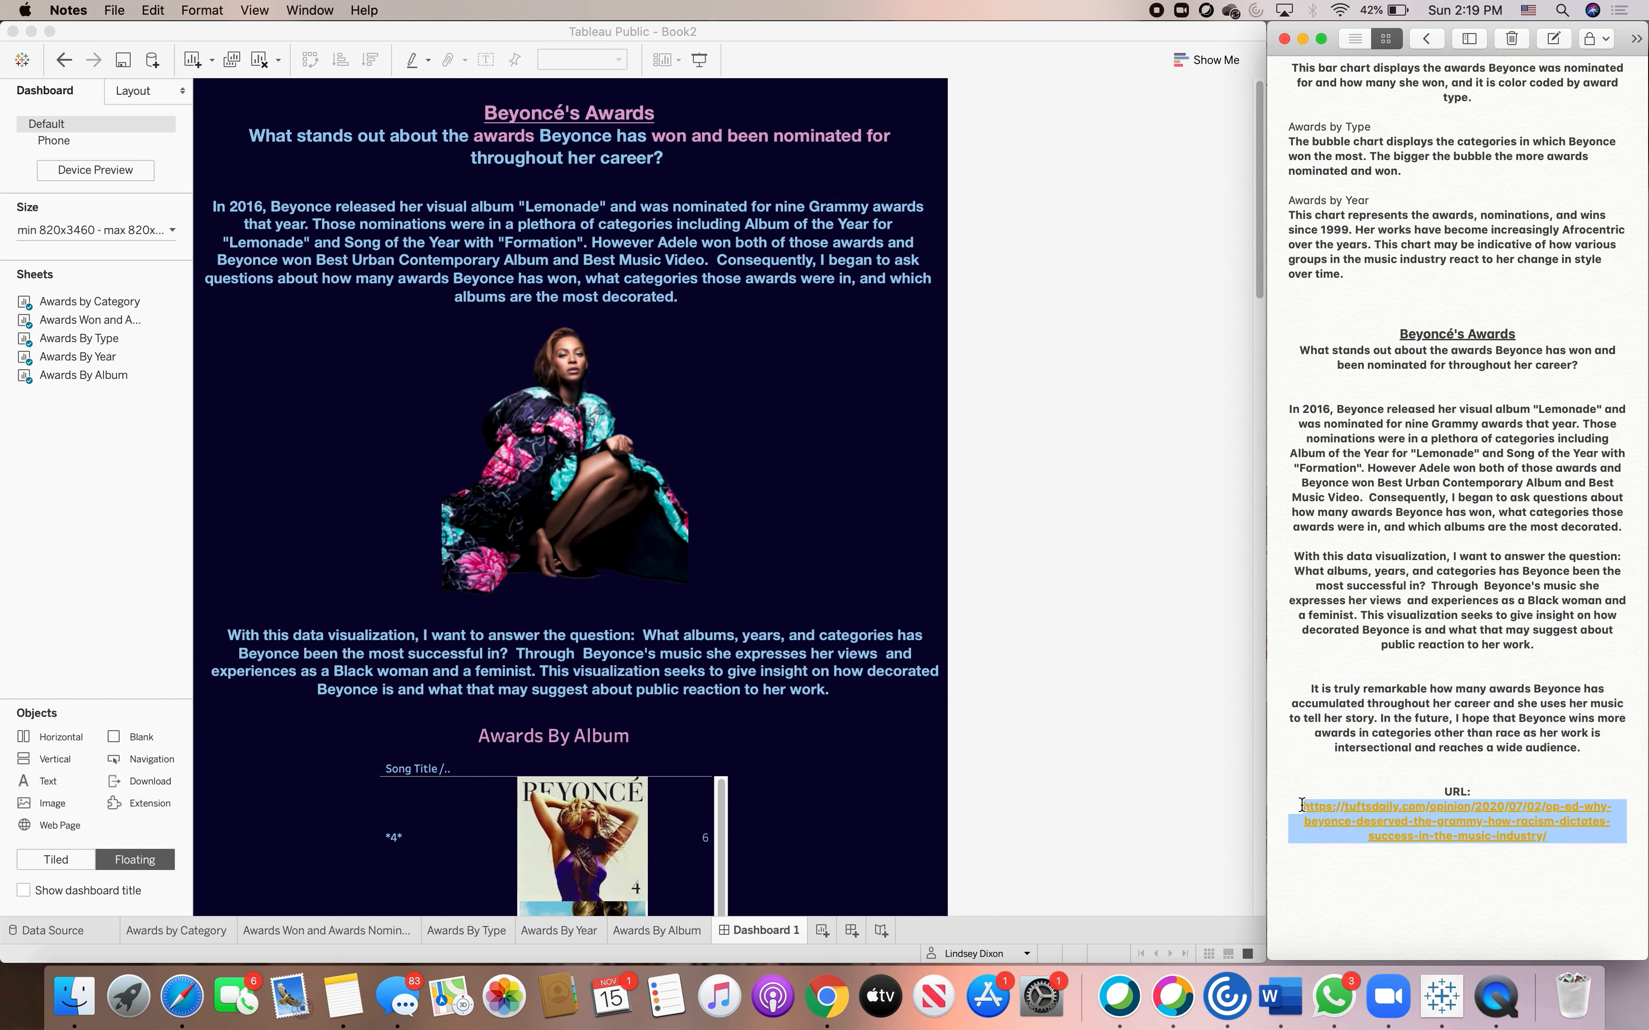
right_click(1335, 843)
left_click(1400, 618)
left_click(643, 484)
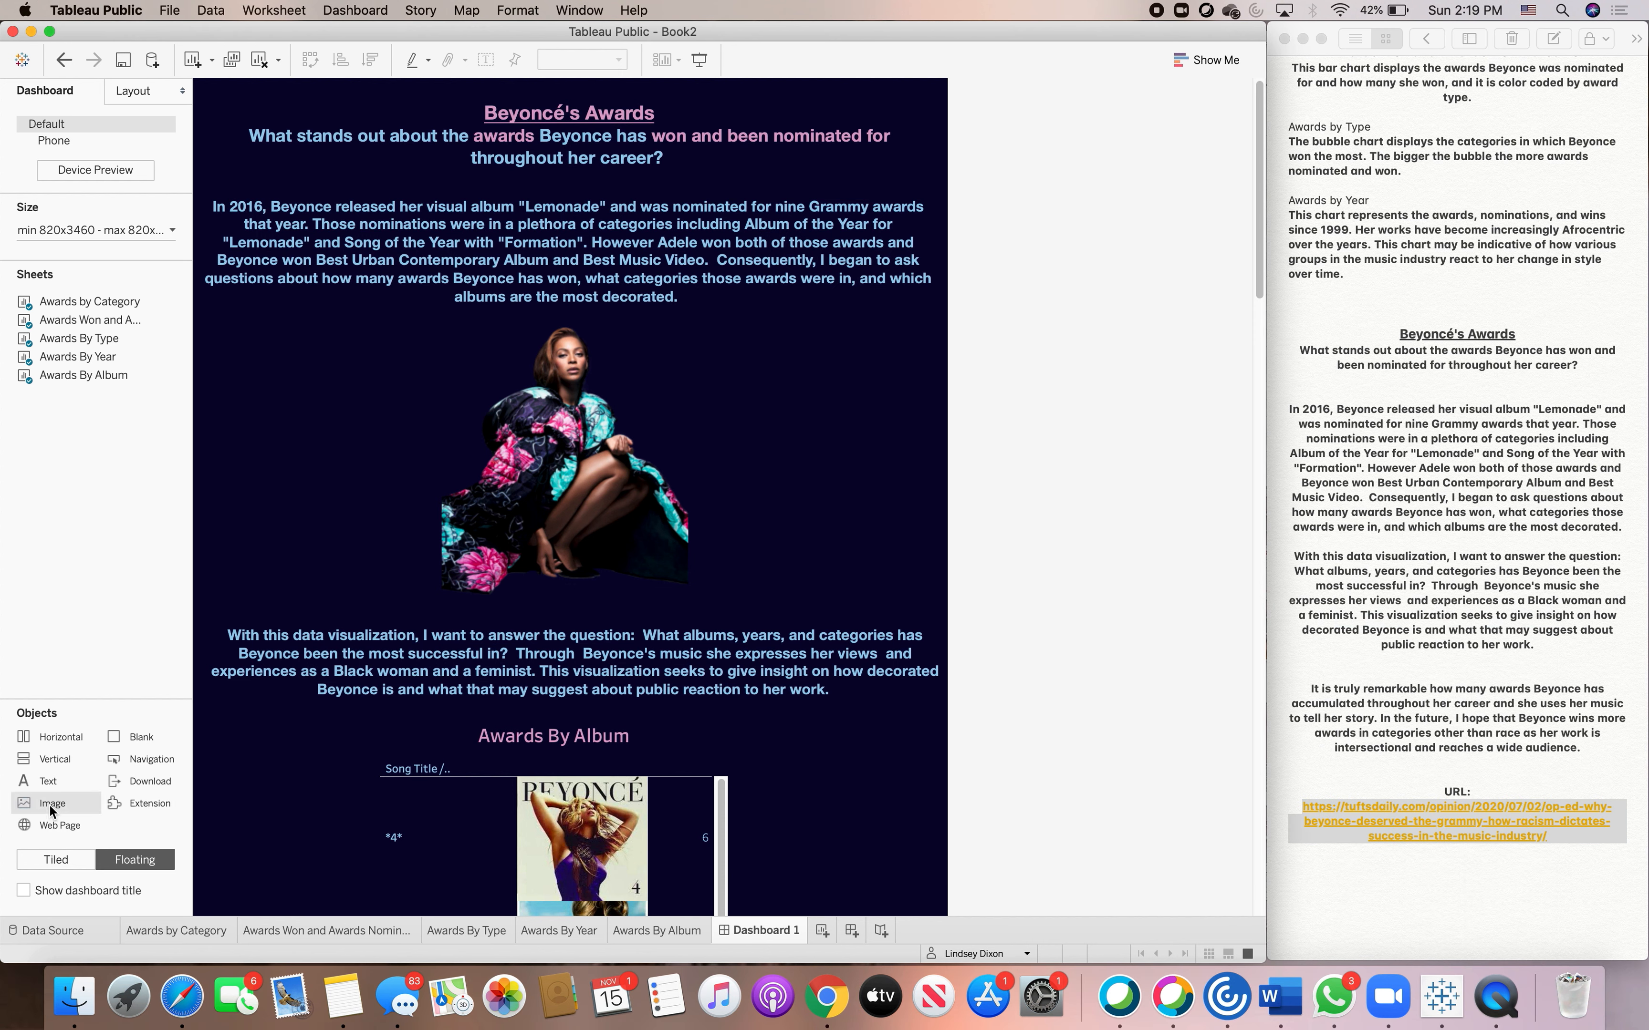
- Edit the Beyoncé image object and paste the copied Tufts Daily op-ed address as its Target URL
left_click(549, 505)
left_click(874, 325)
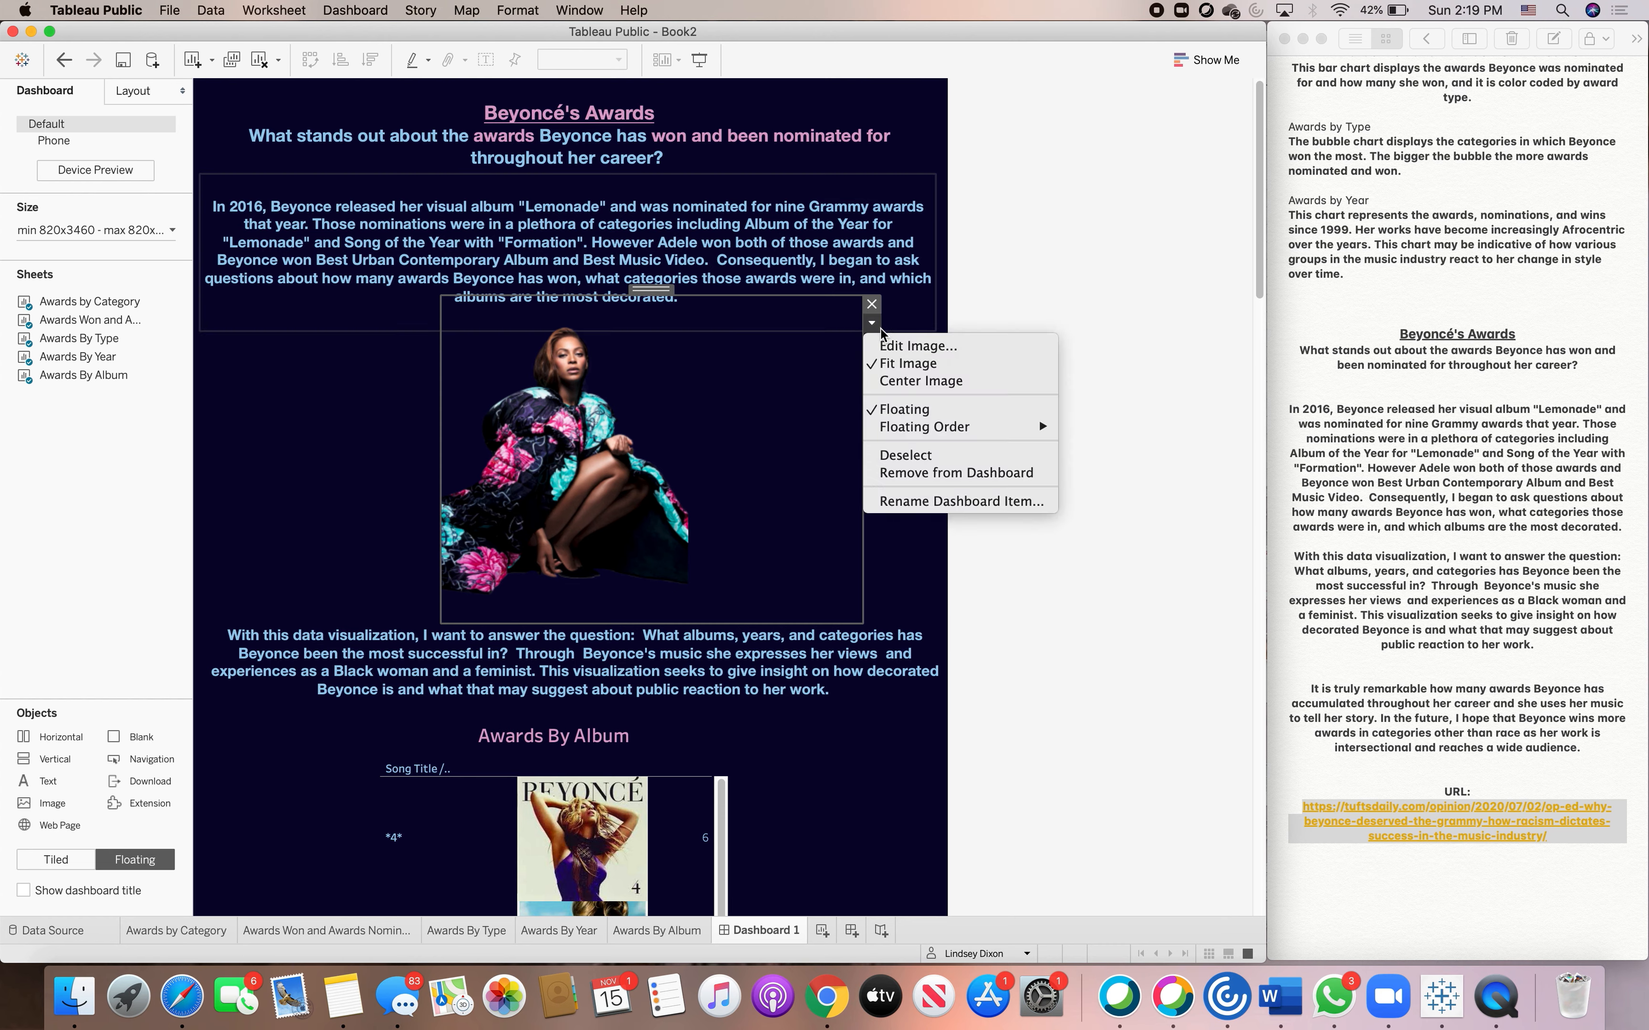
left_click(903, 346)
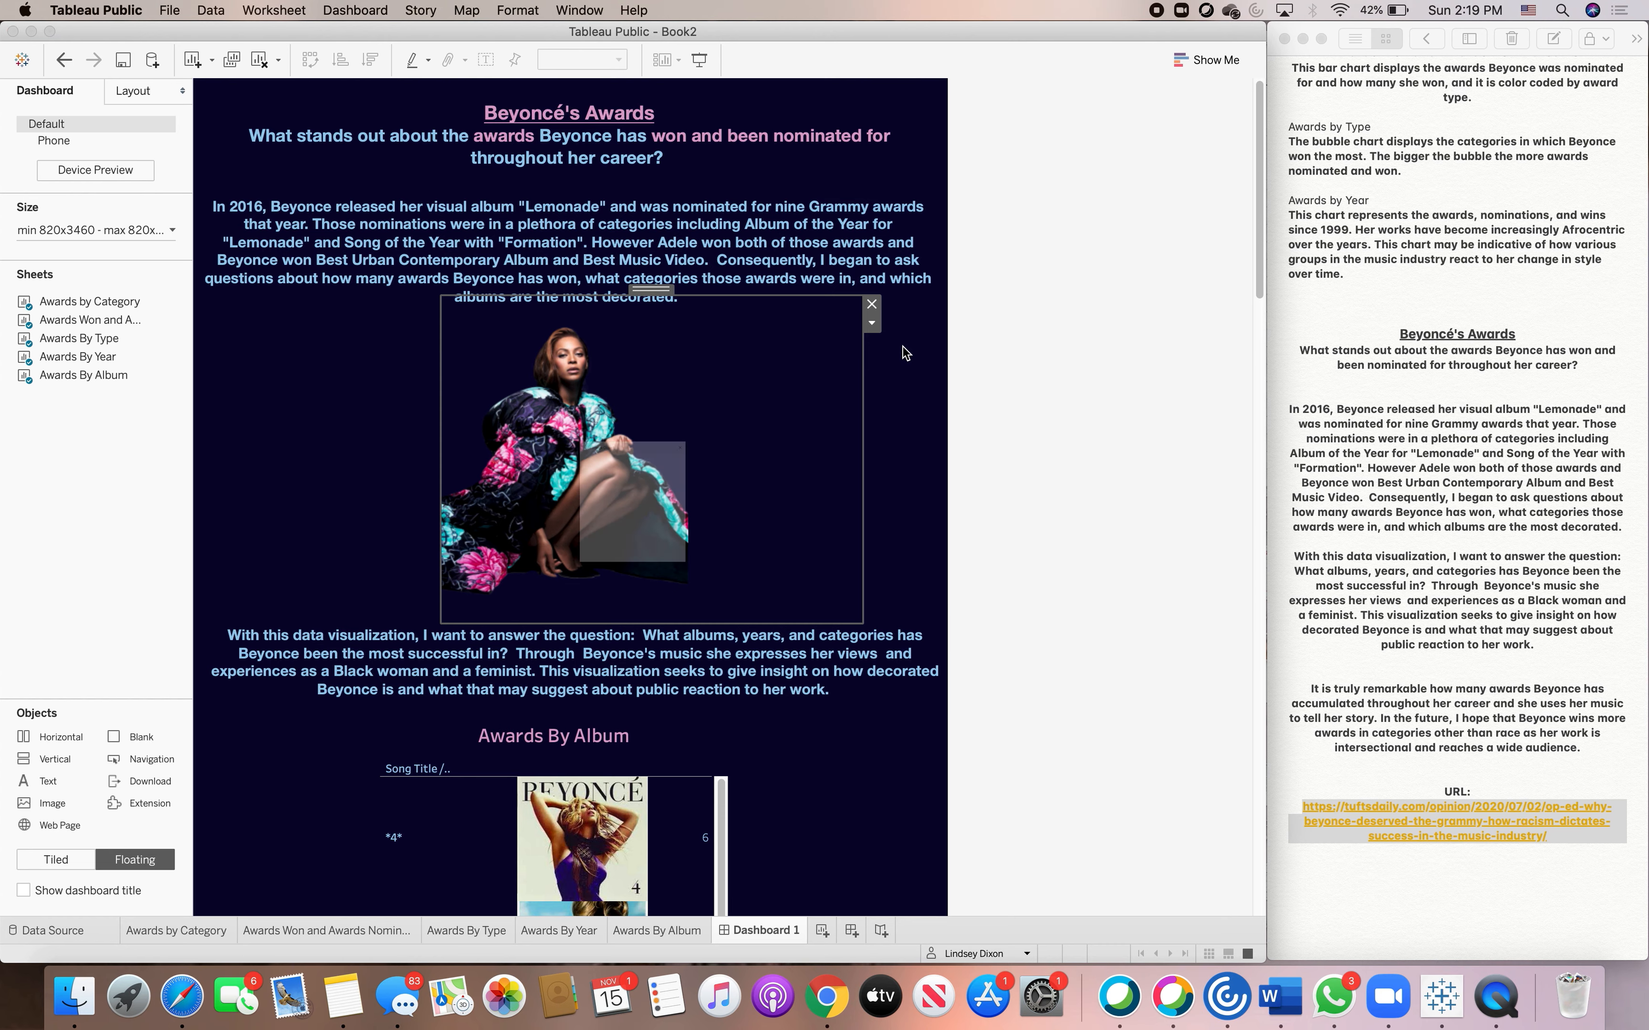
left_click(535, 561)
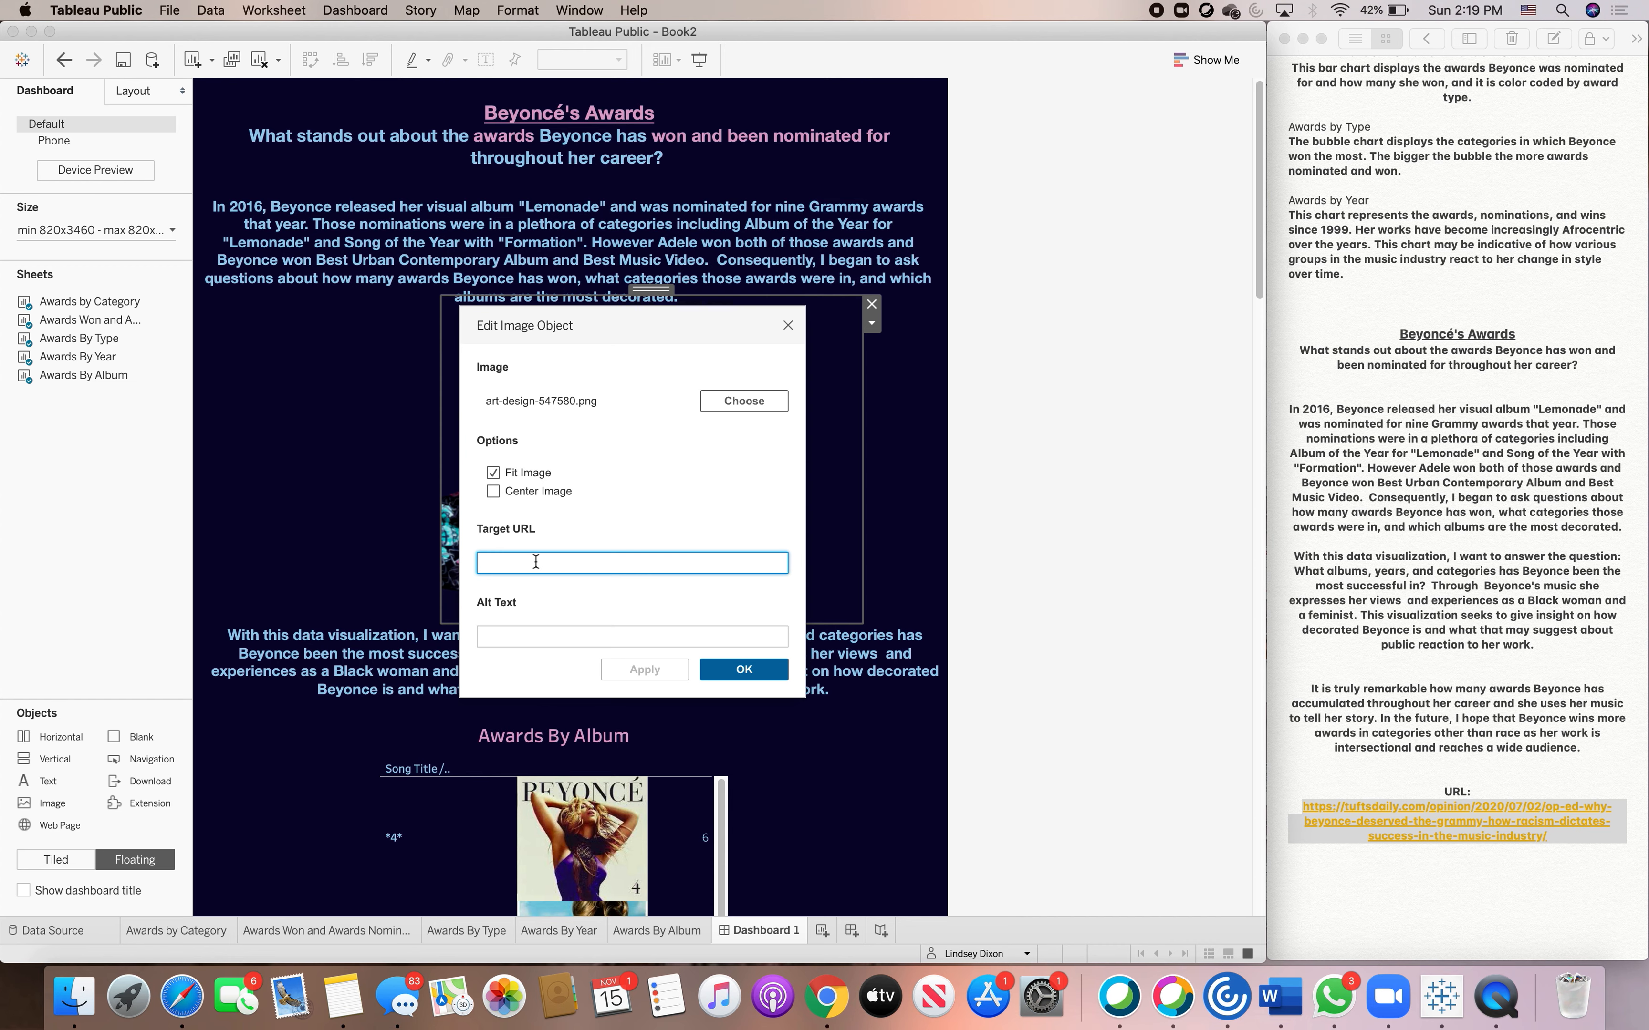
key("super+v")
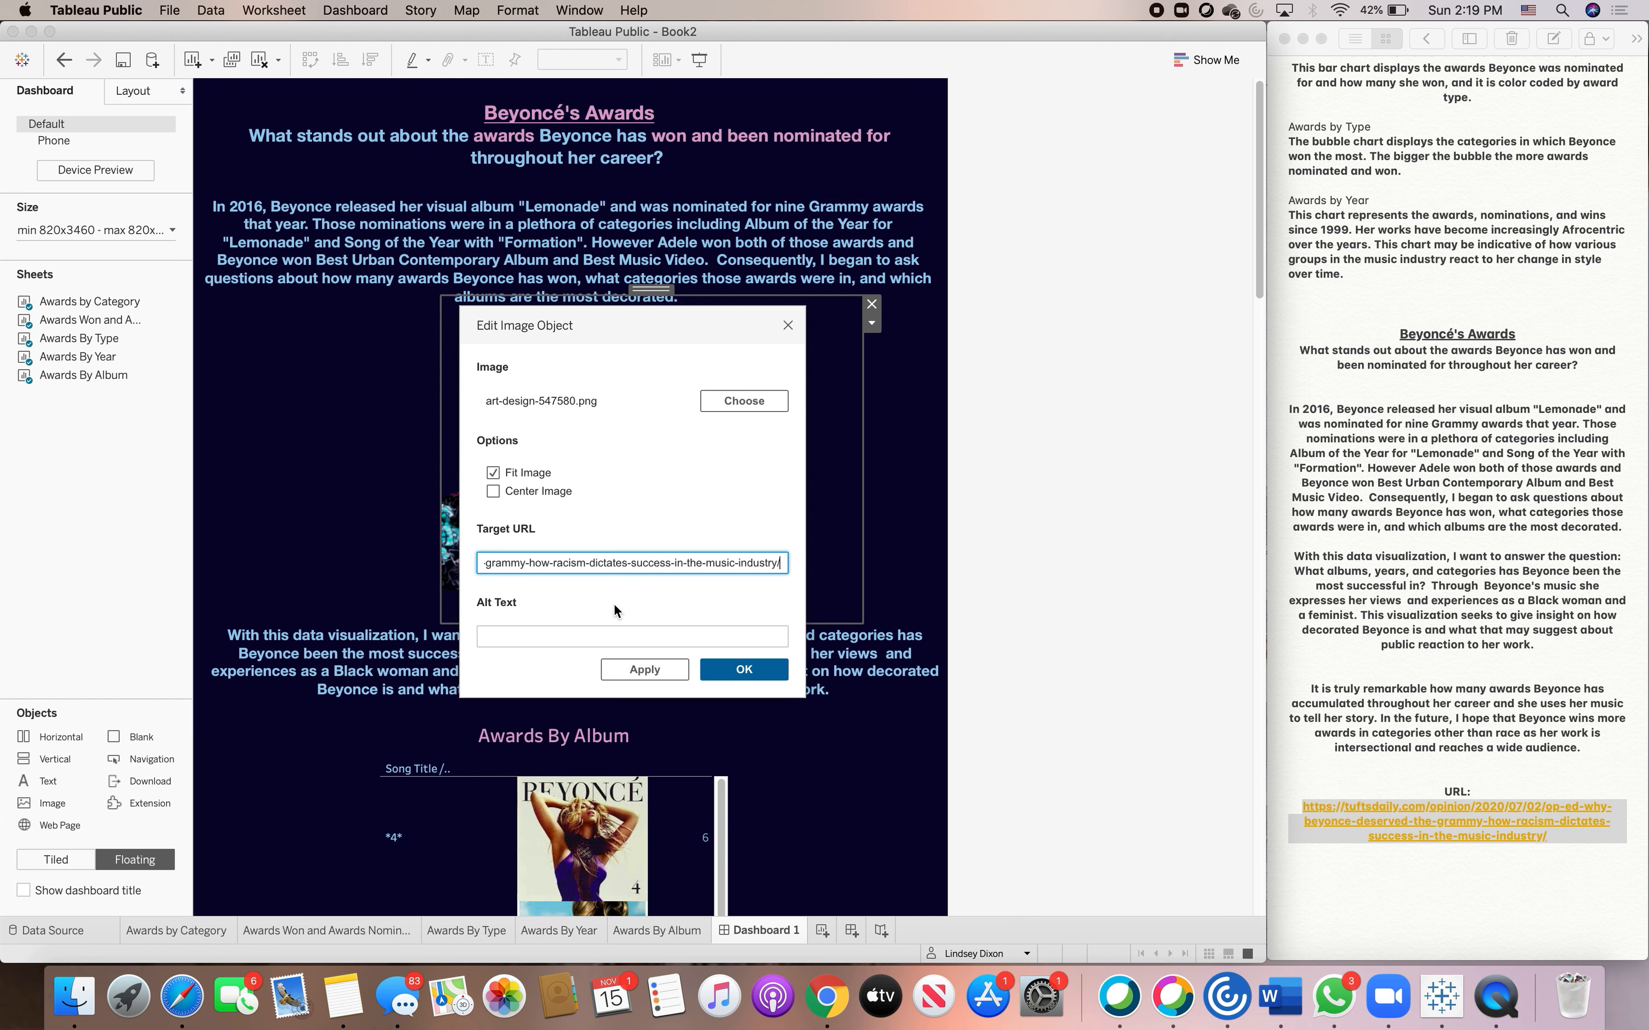
left_click(739, 670)
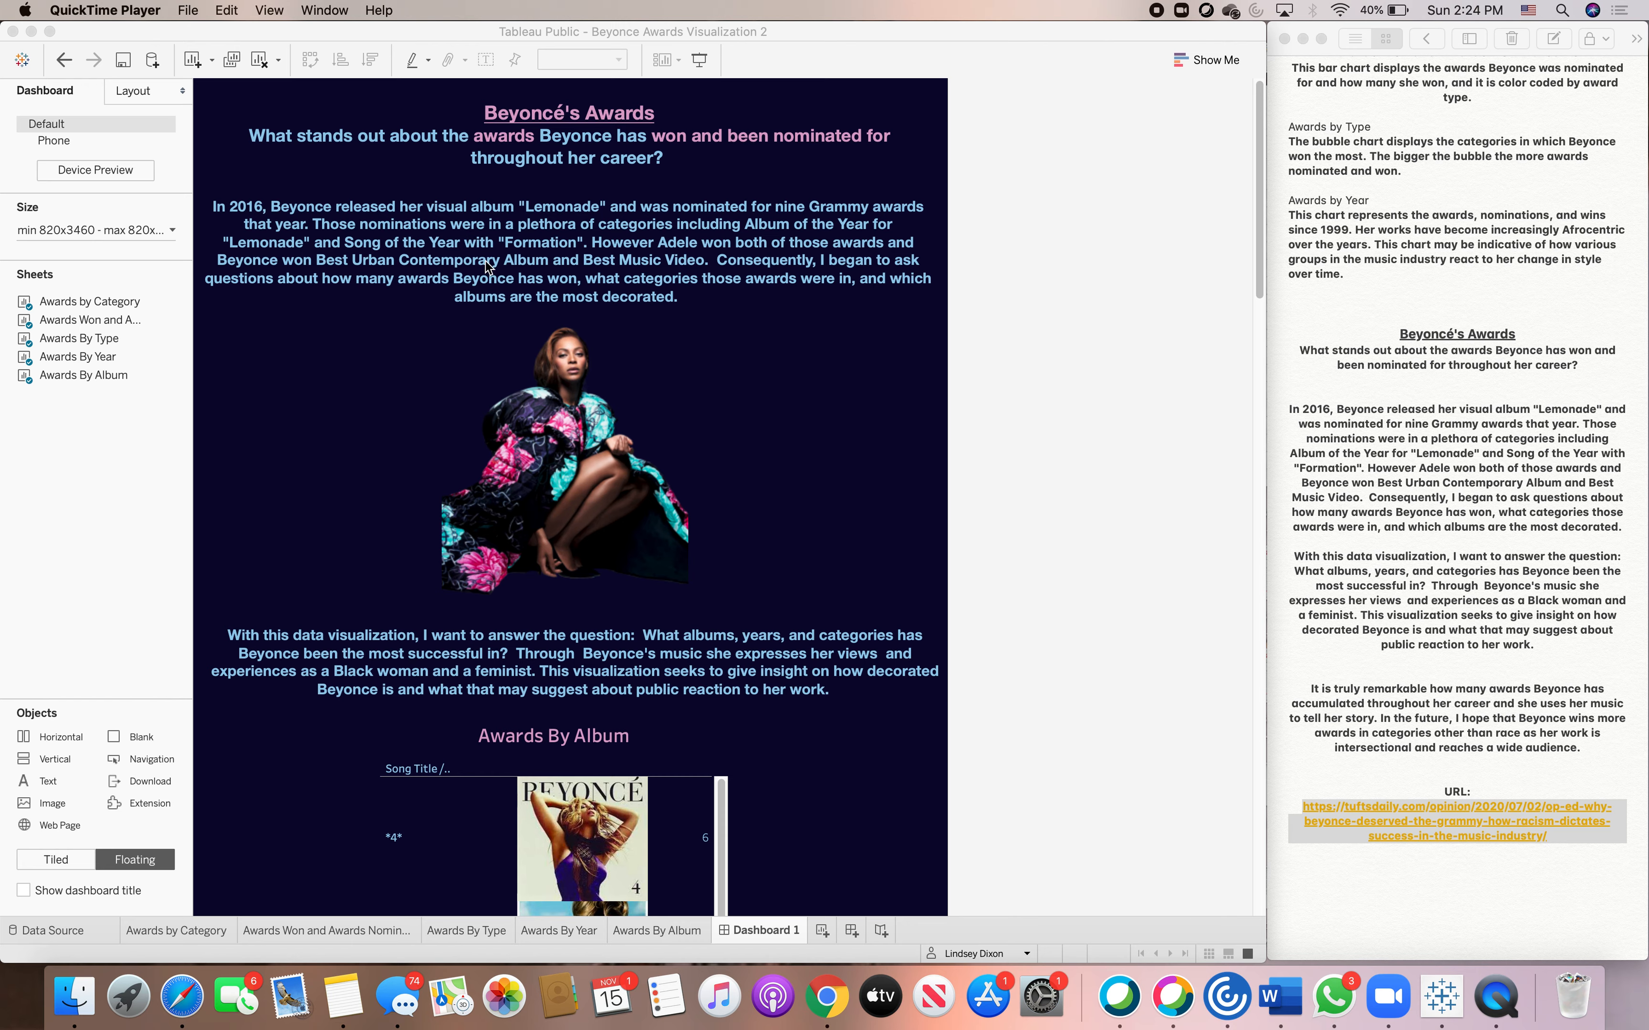
- Test the Beyoncé image's link to the Tufts Daily op-ed, close the tab it opens and return to the dashboard
scroll(613, 477, "down", 3)
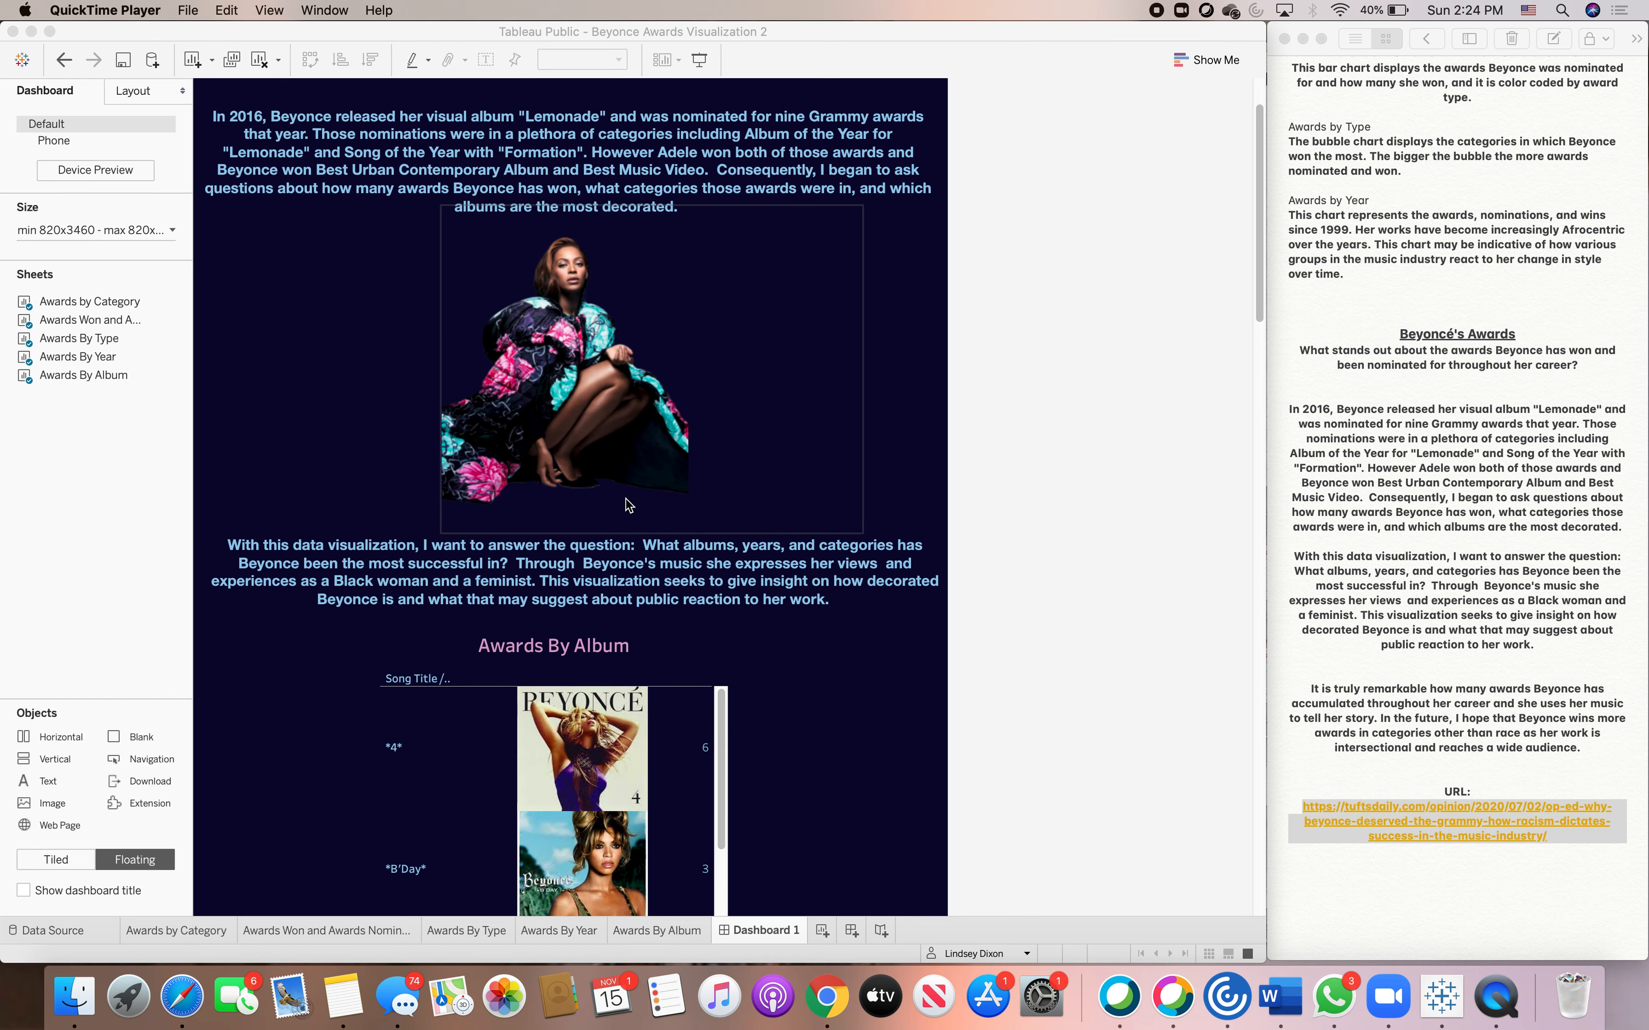
left_click(576, 418)
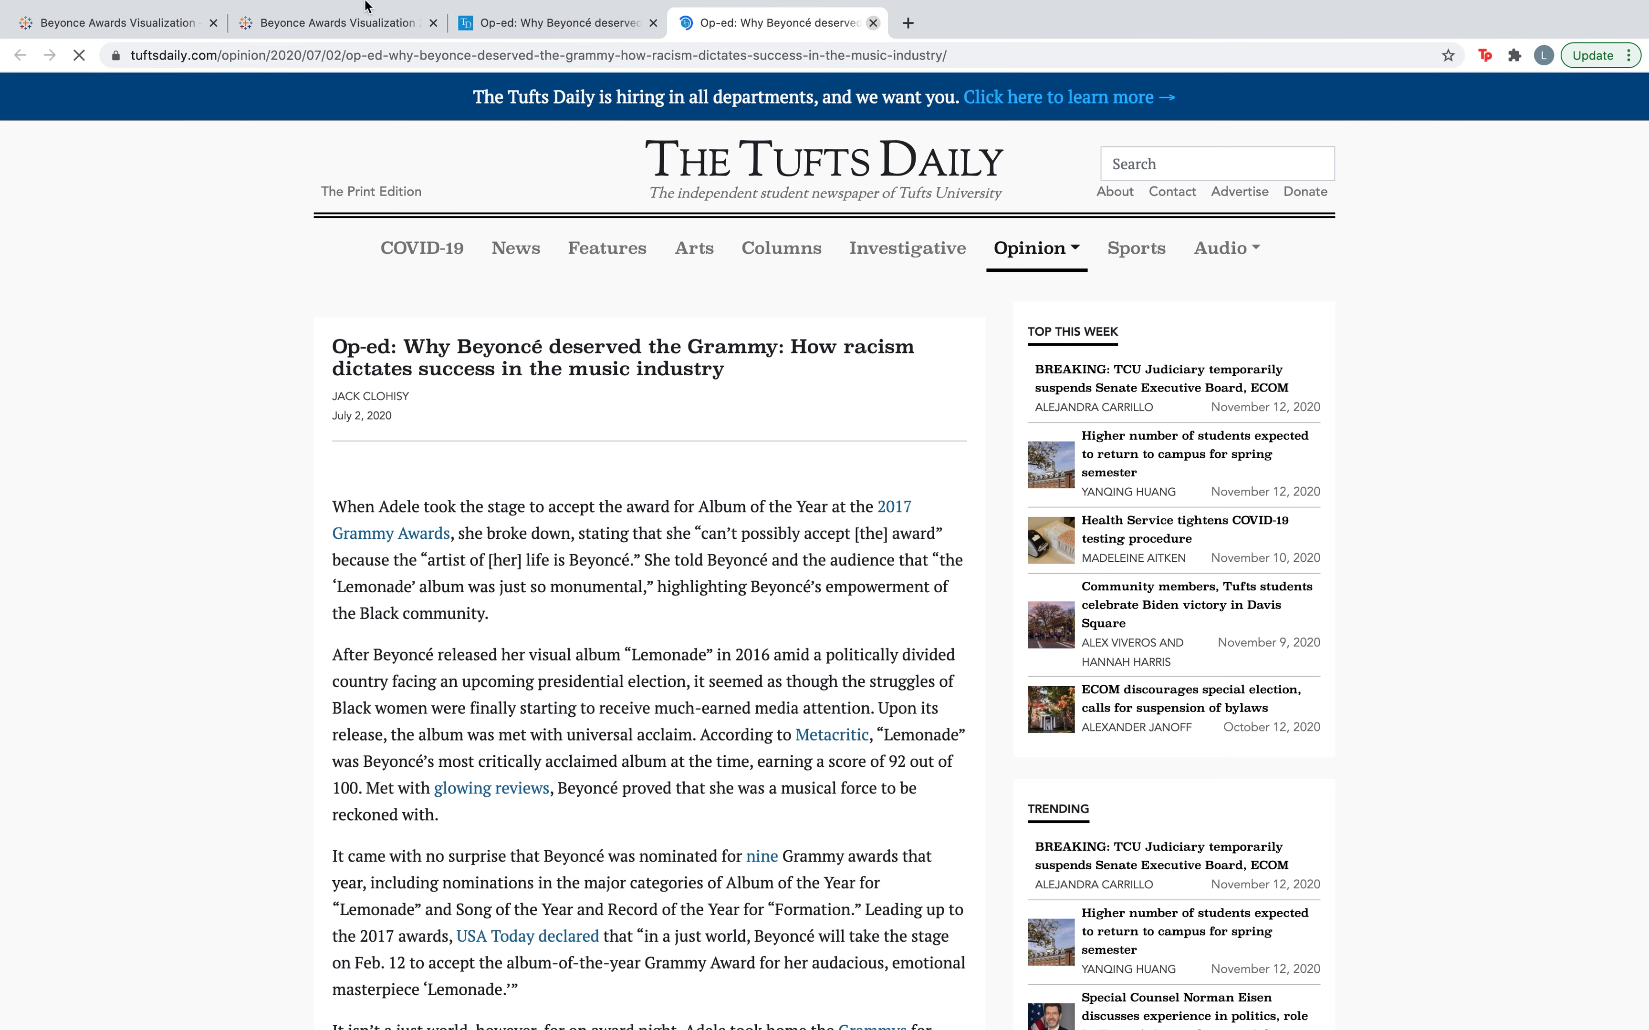
left_click(873, 22)
mouse_move(272, 5)
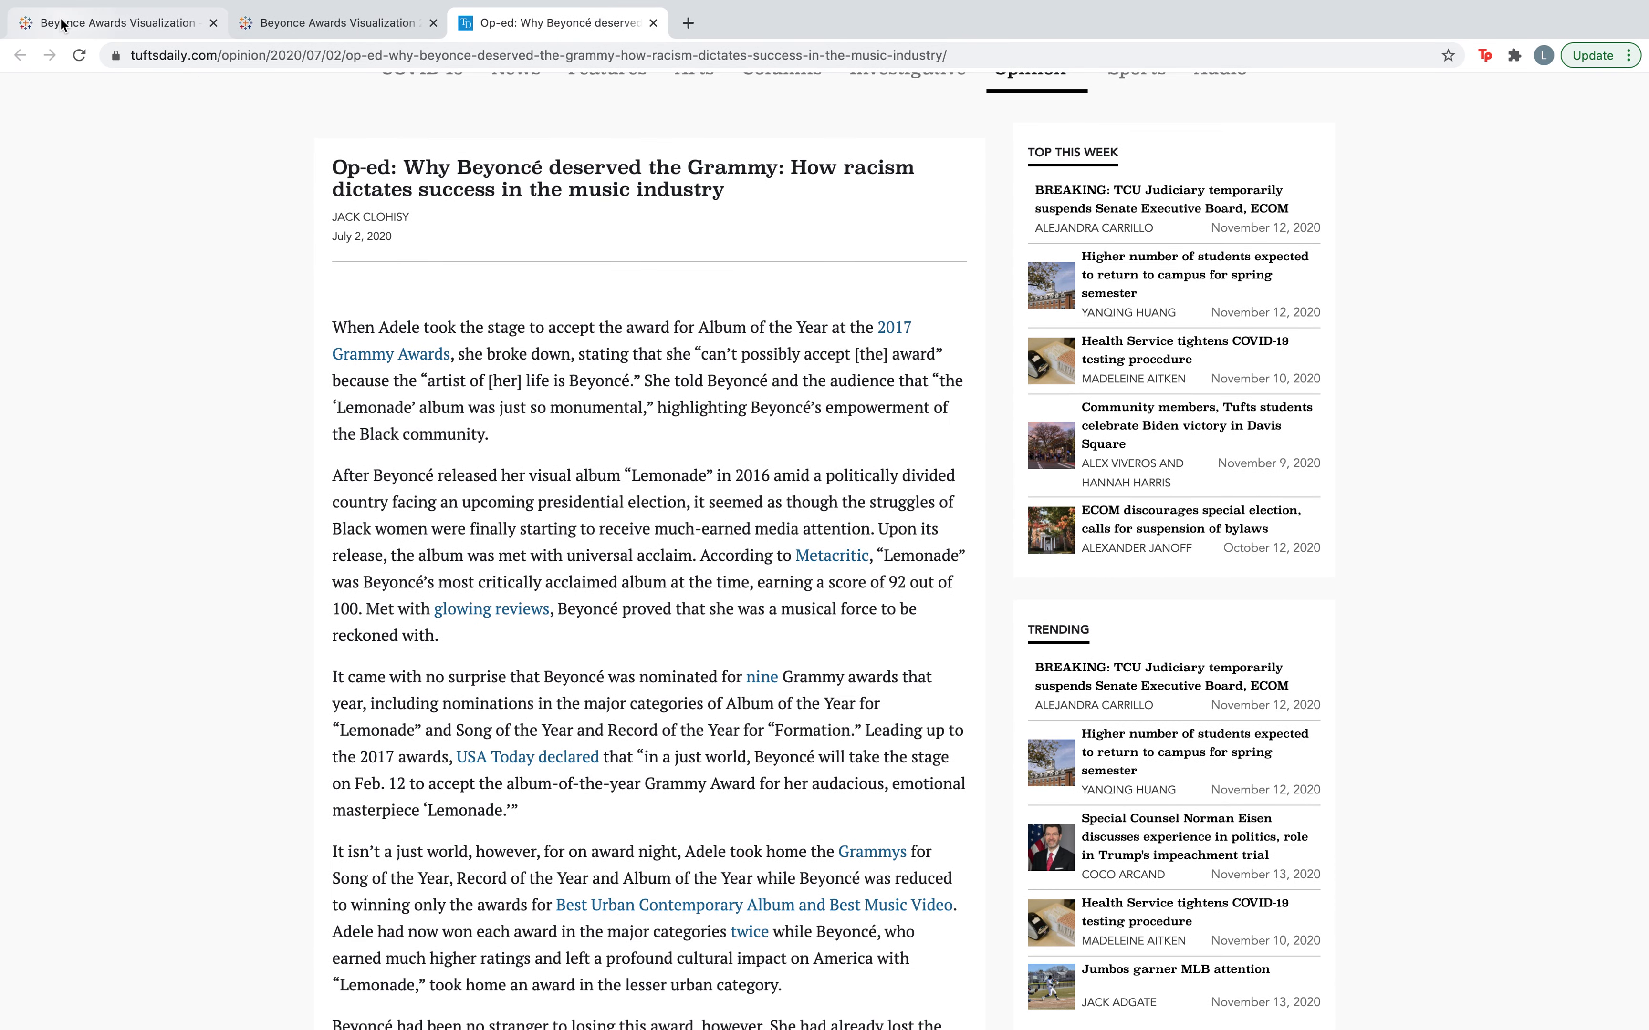
left_click(54, 30)
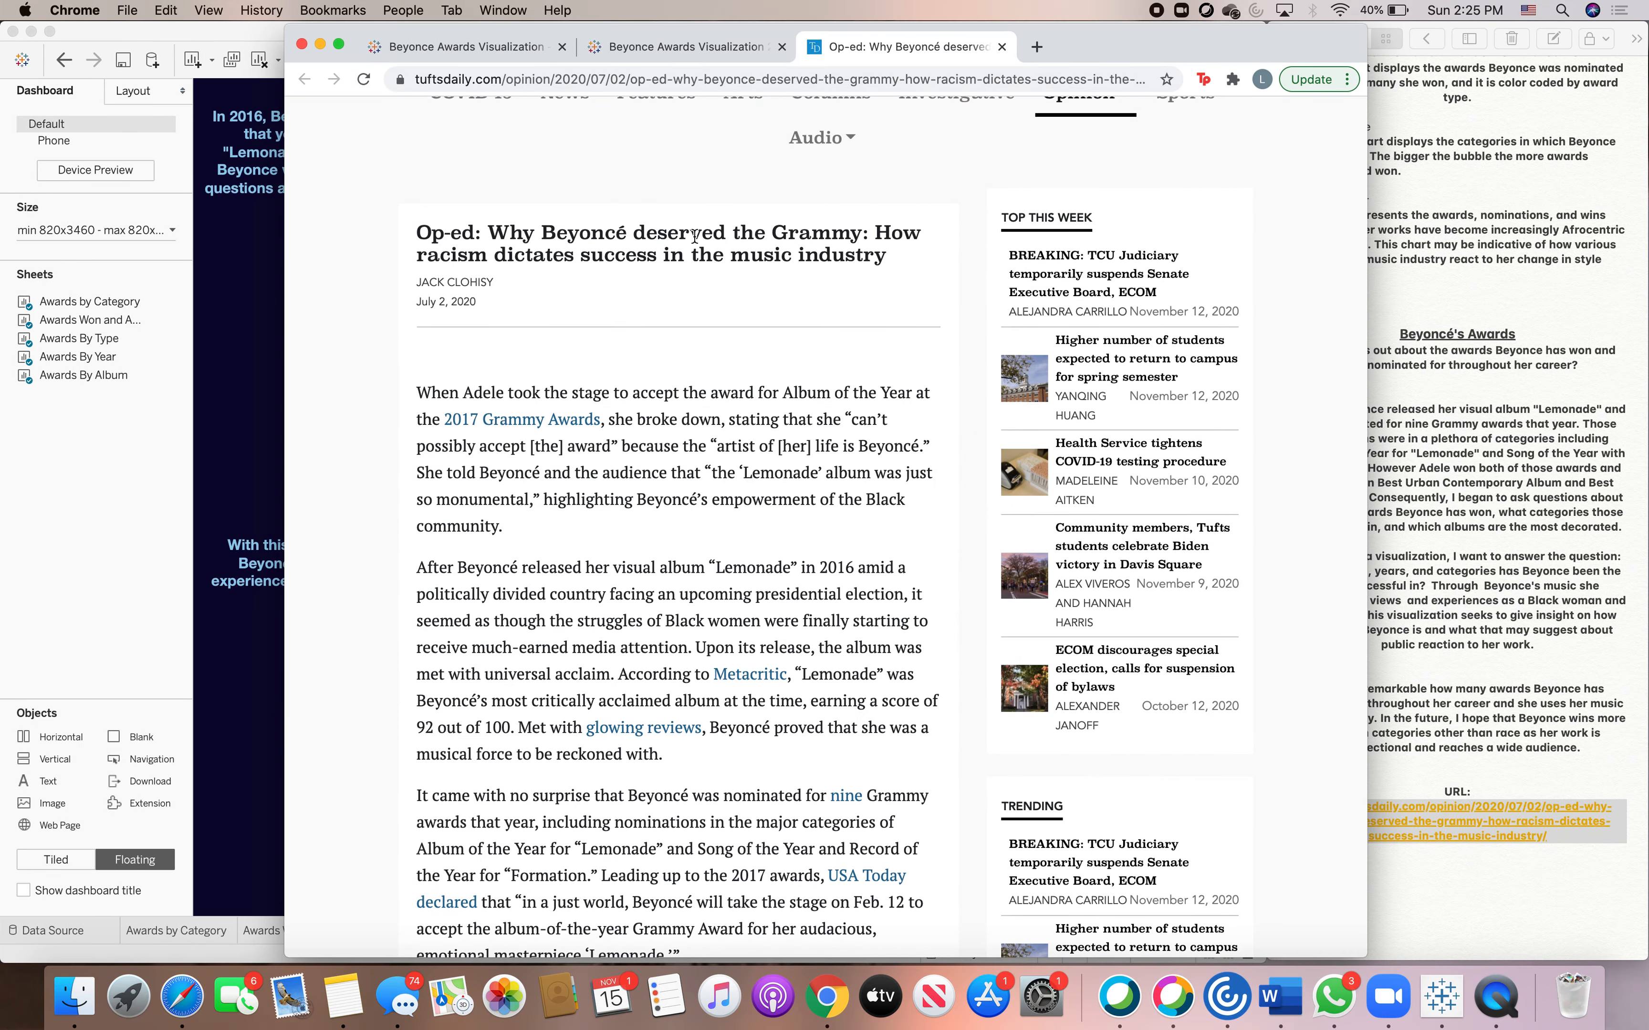
left_click(274, 373)
left_click(1109, 140)
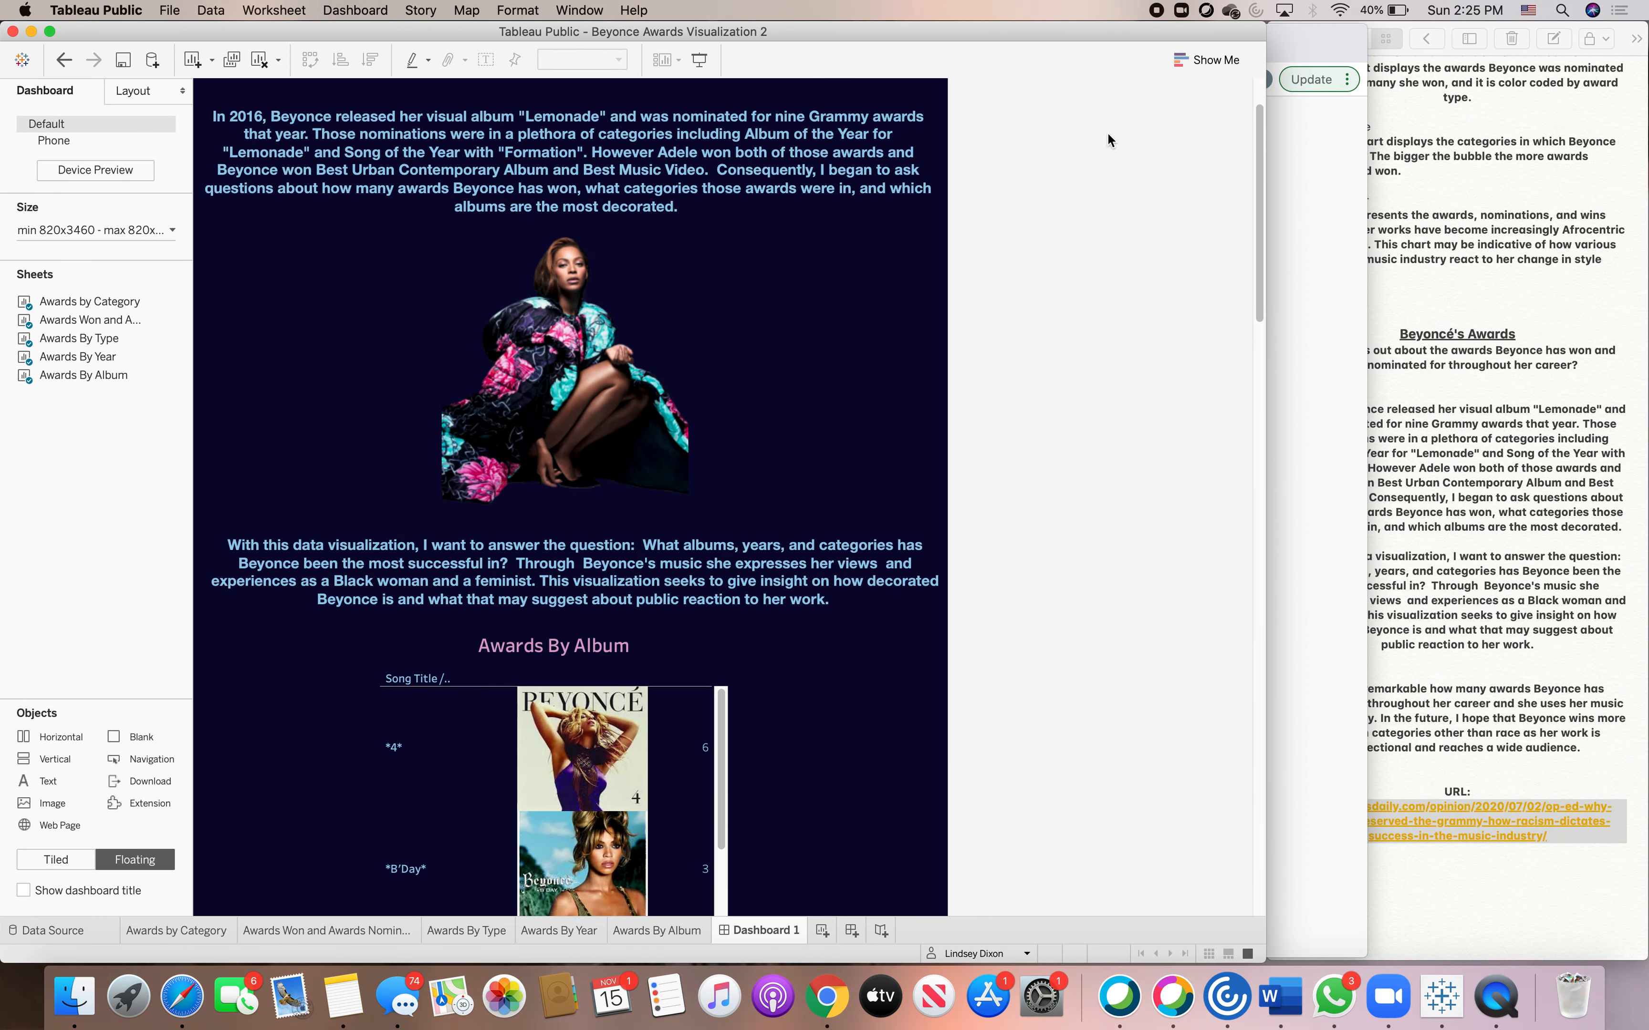
left_click(1548, 210)
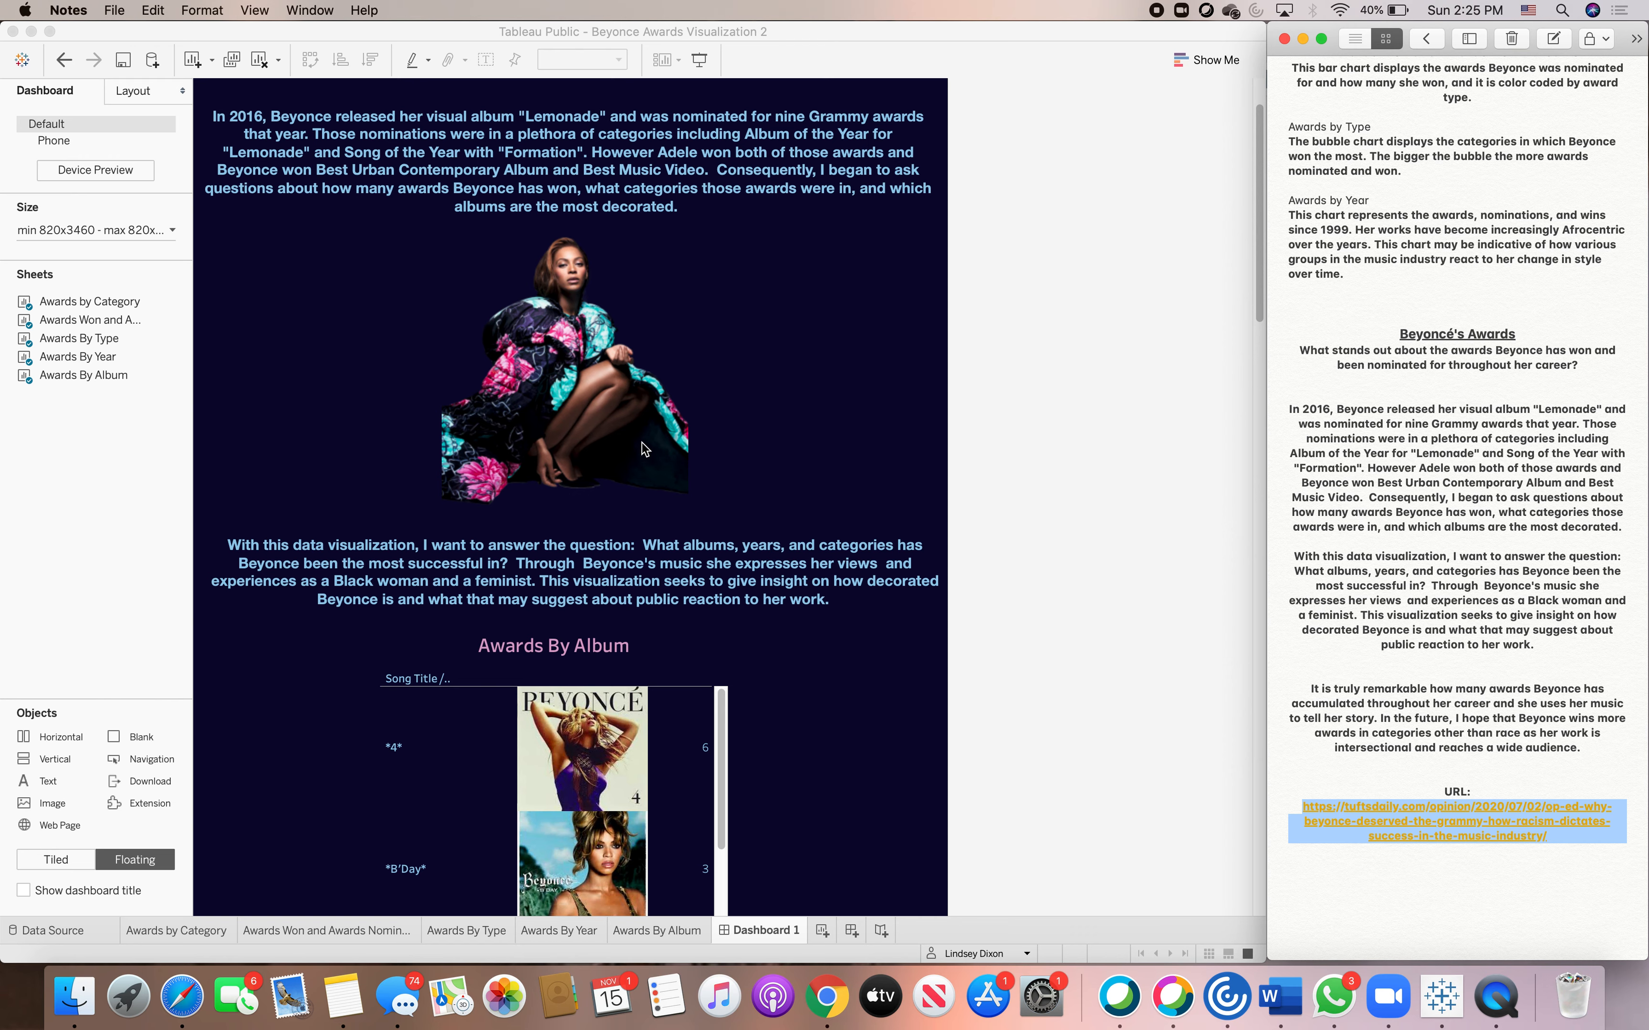
- Use the Awards By Album and Awards by Category charts as filters on the dashboard
scroll(644, 448, "down", 5)
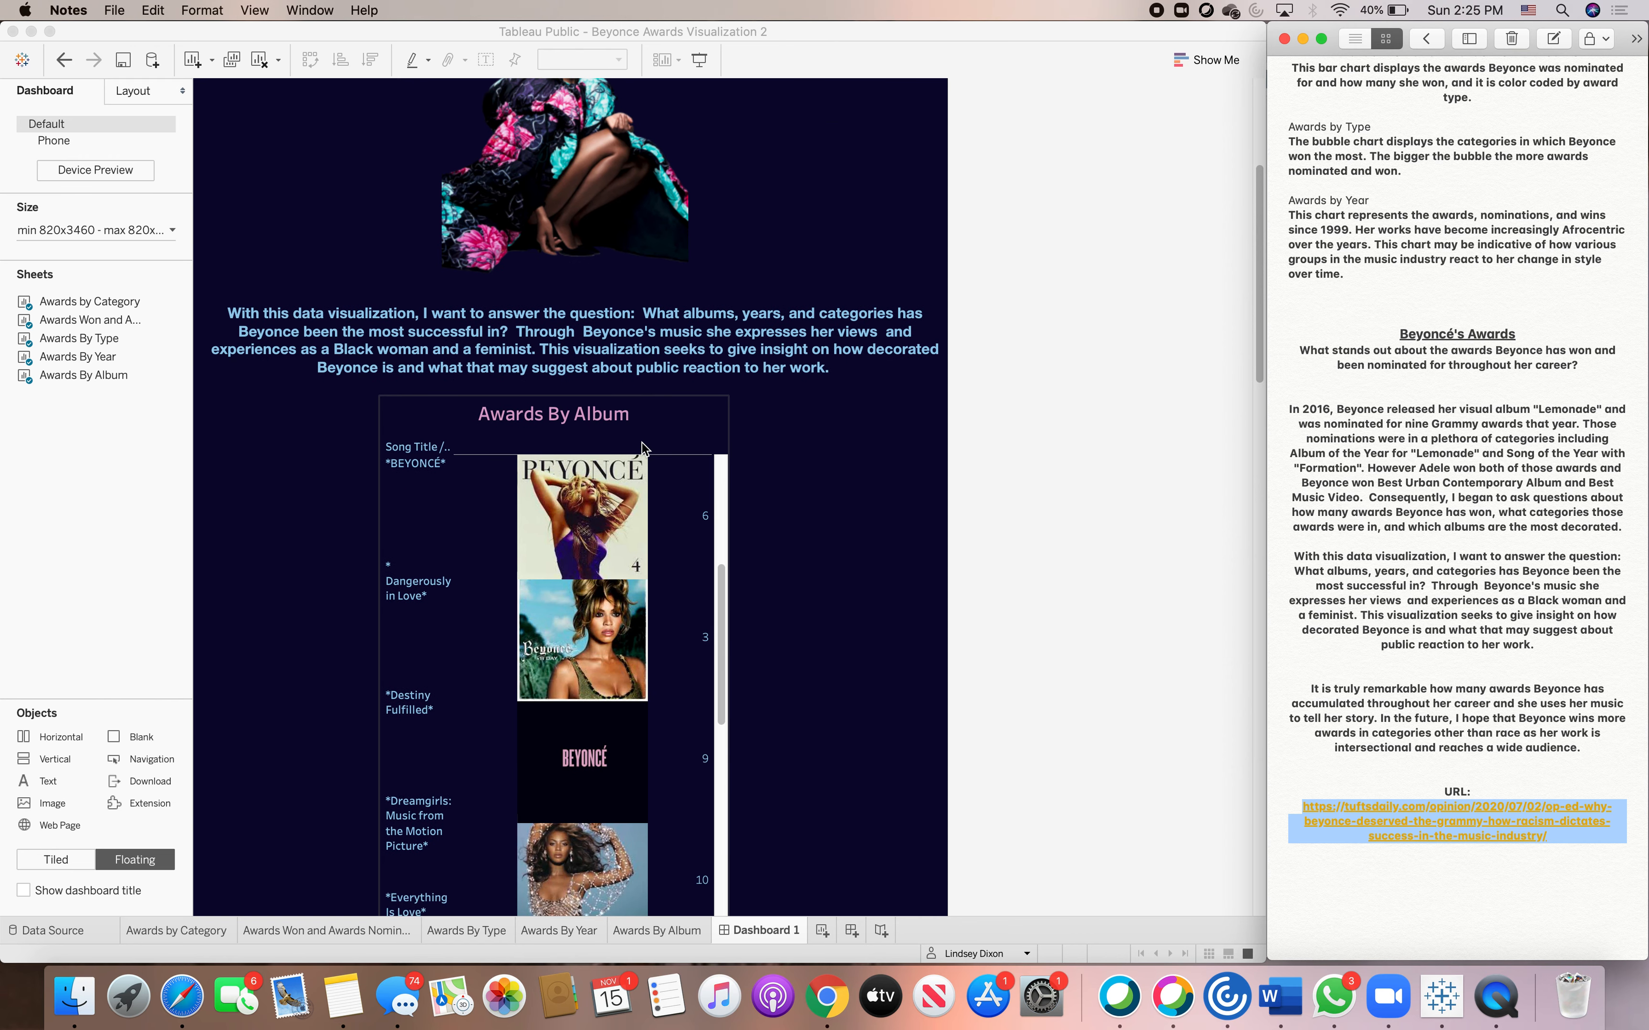
left_click(692, 415)
left_click(709, 432)
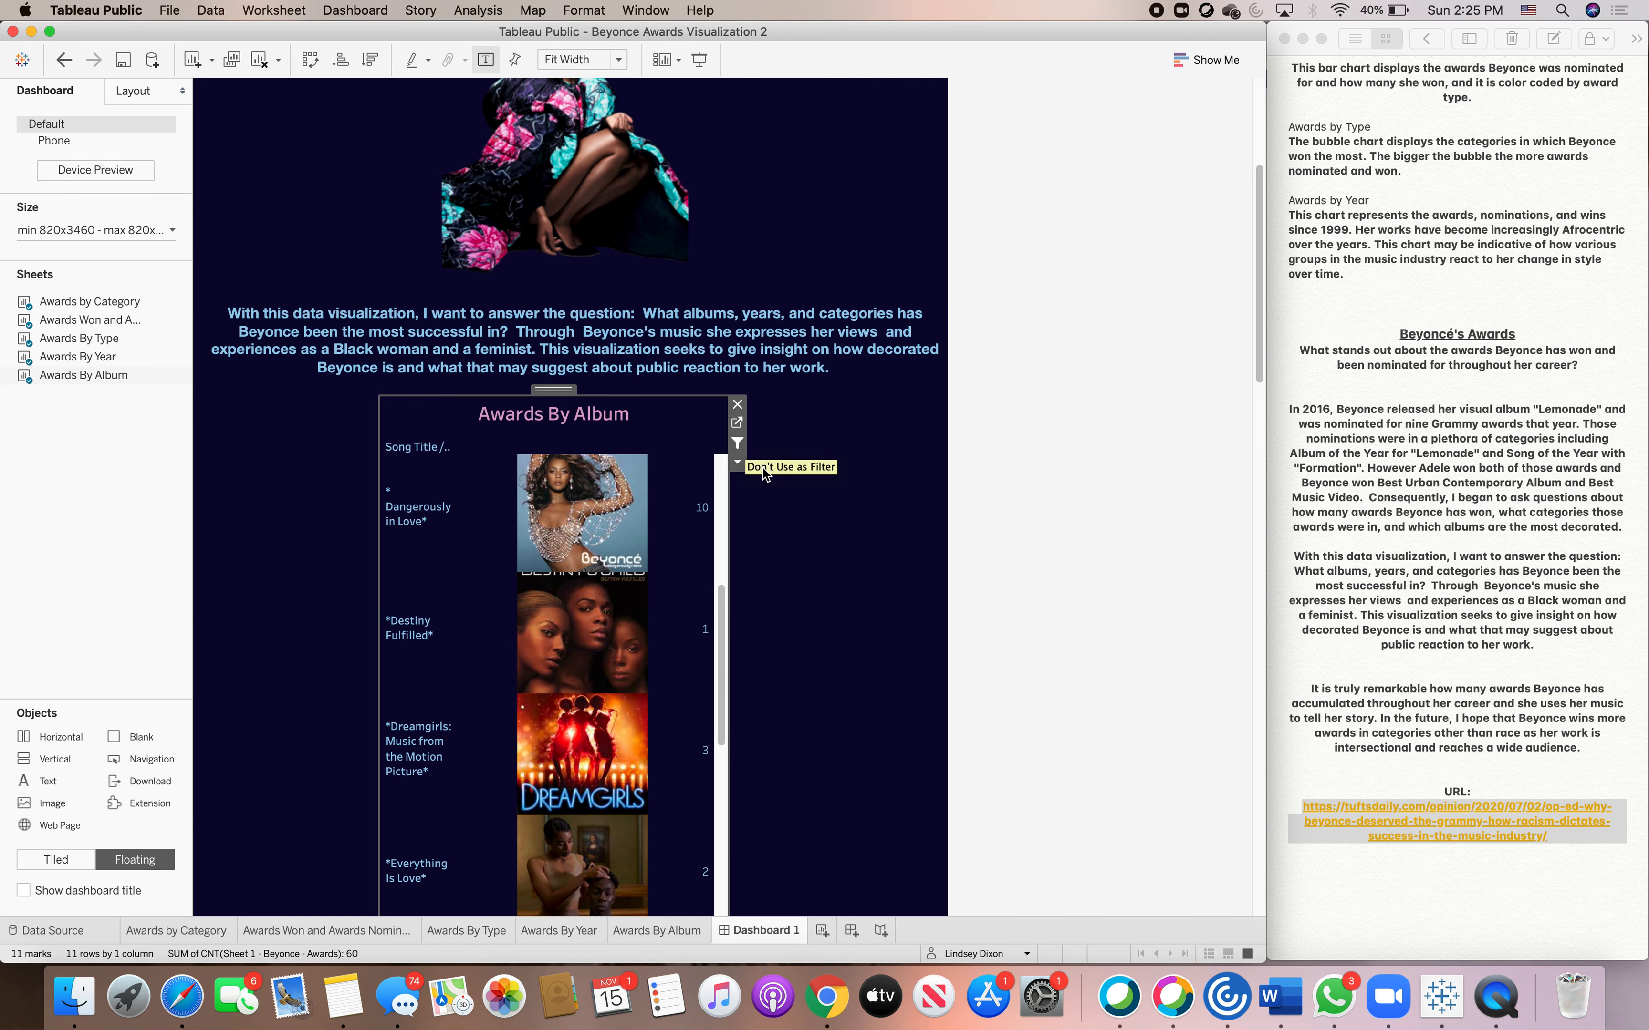
scroll(762, 468, "down", 10)
left_click(847, 484)
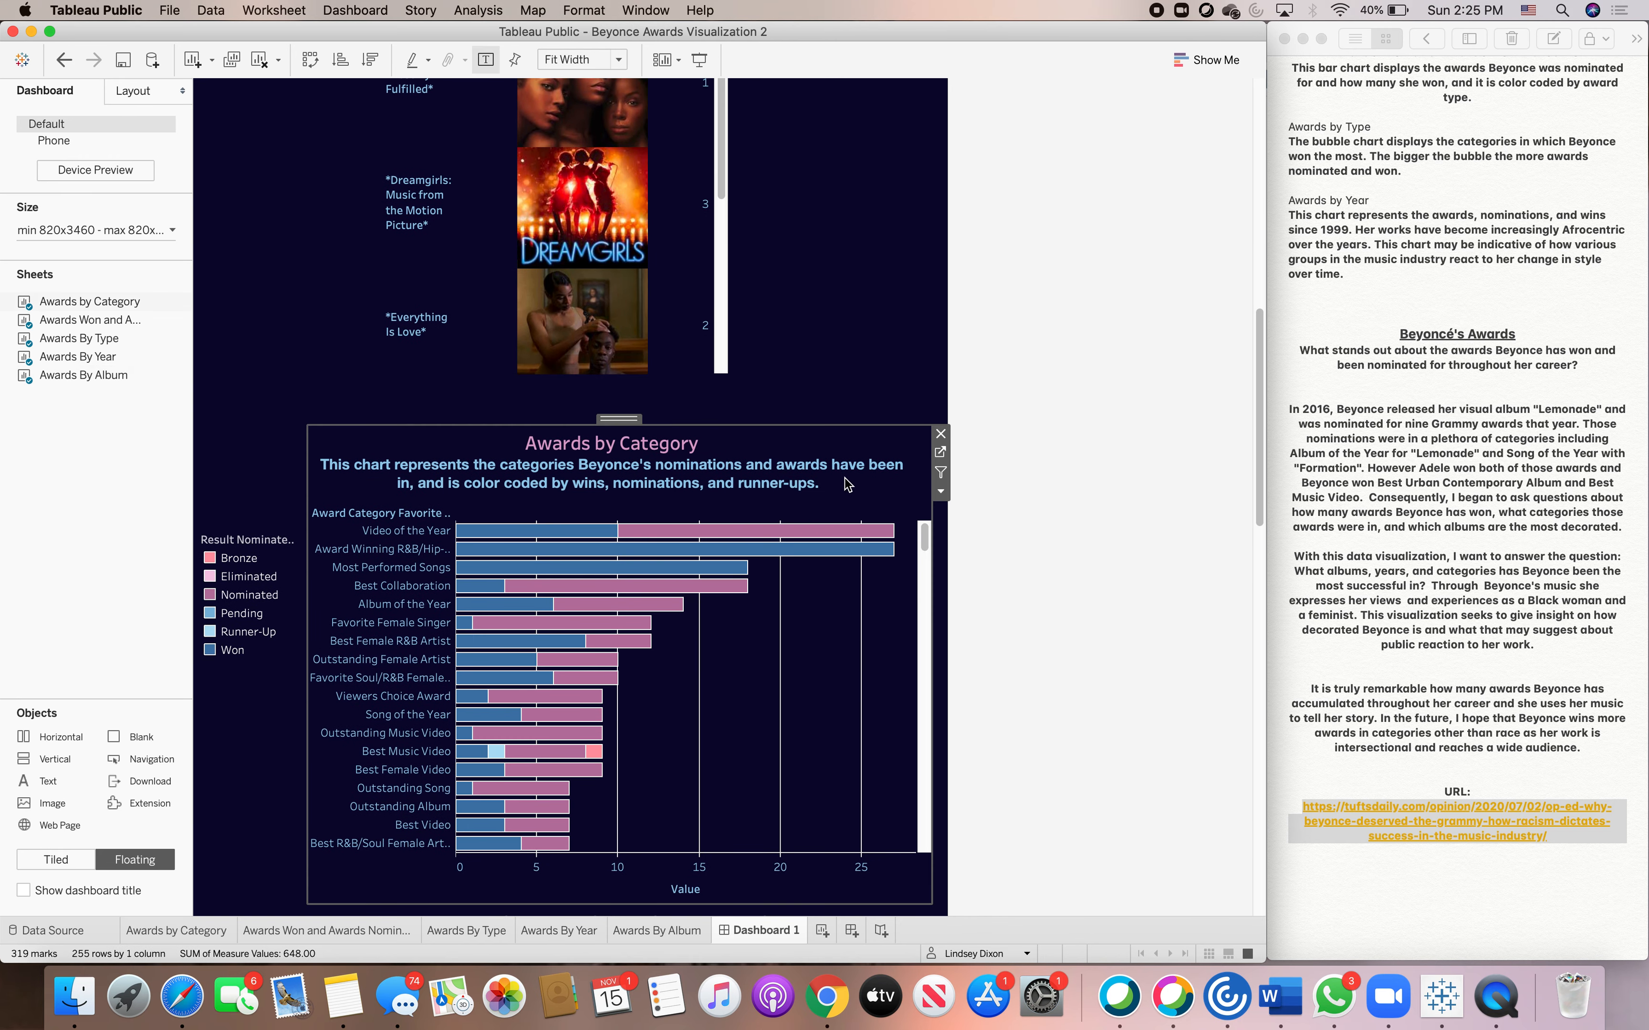
scroll(879, 525, "down", 8)
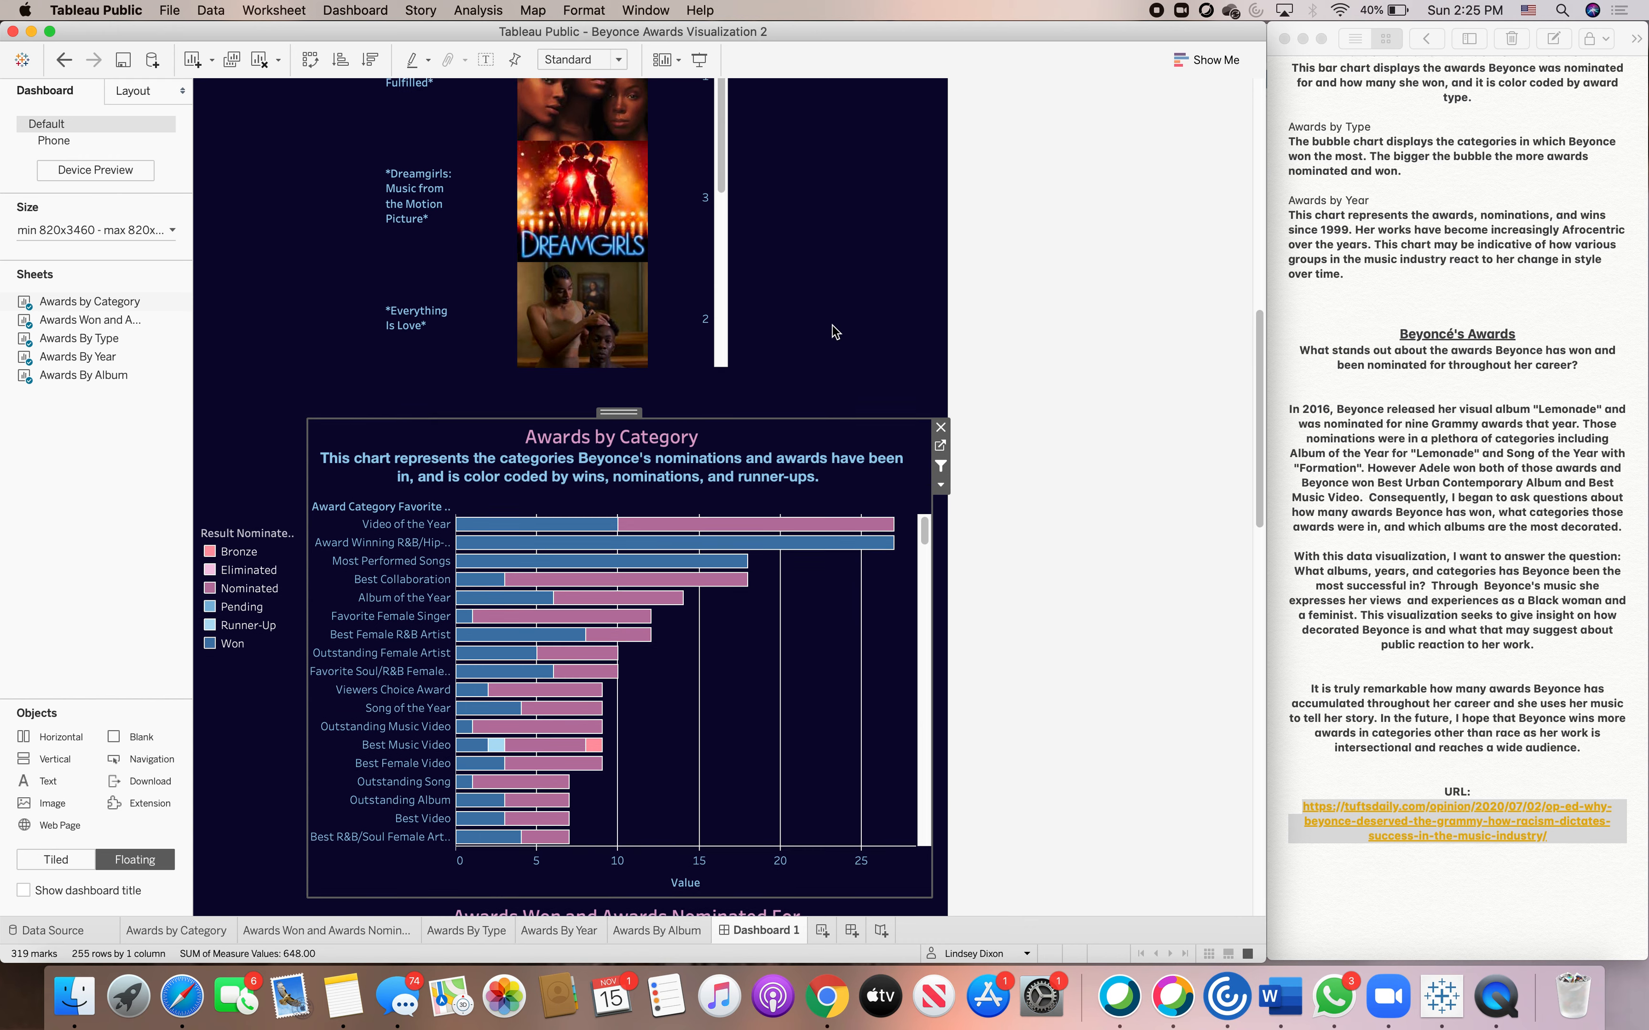
- Use the Awards Won and Awards Nominated For chart and the Awards By Type bubble chart as dashboard filters
left_click(853, 576)
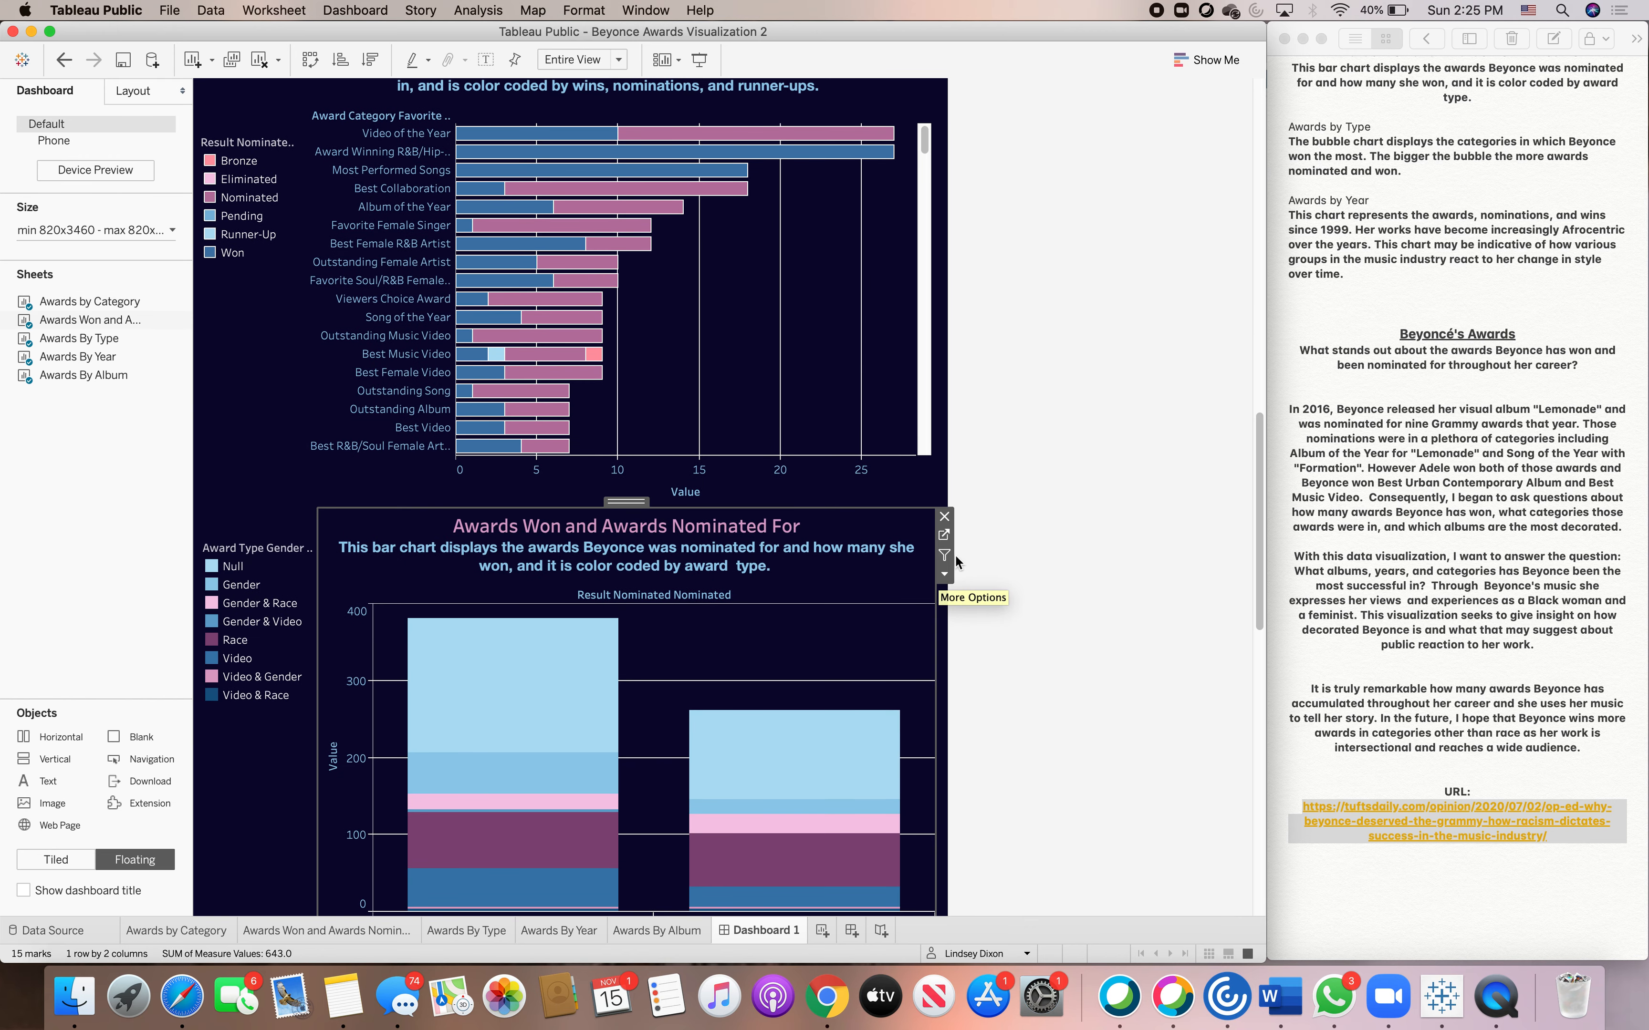
scroll(779, 463, "down", 10)
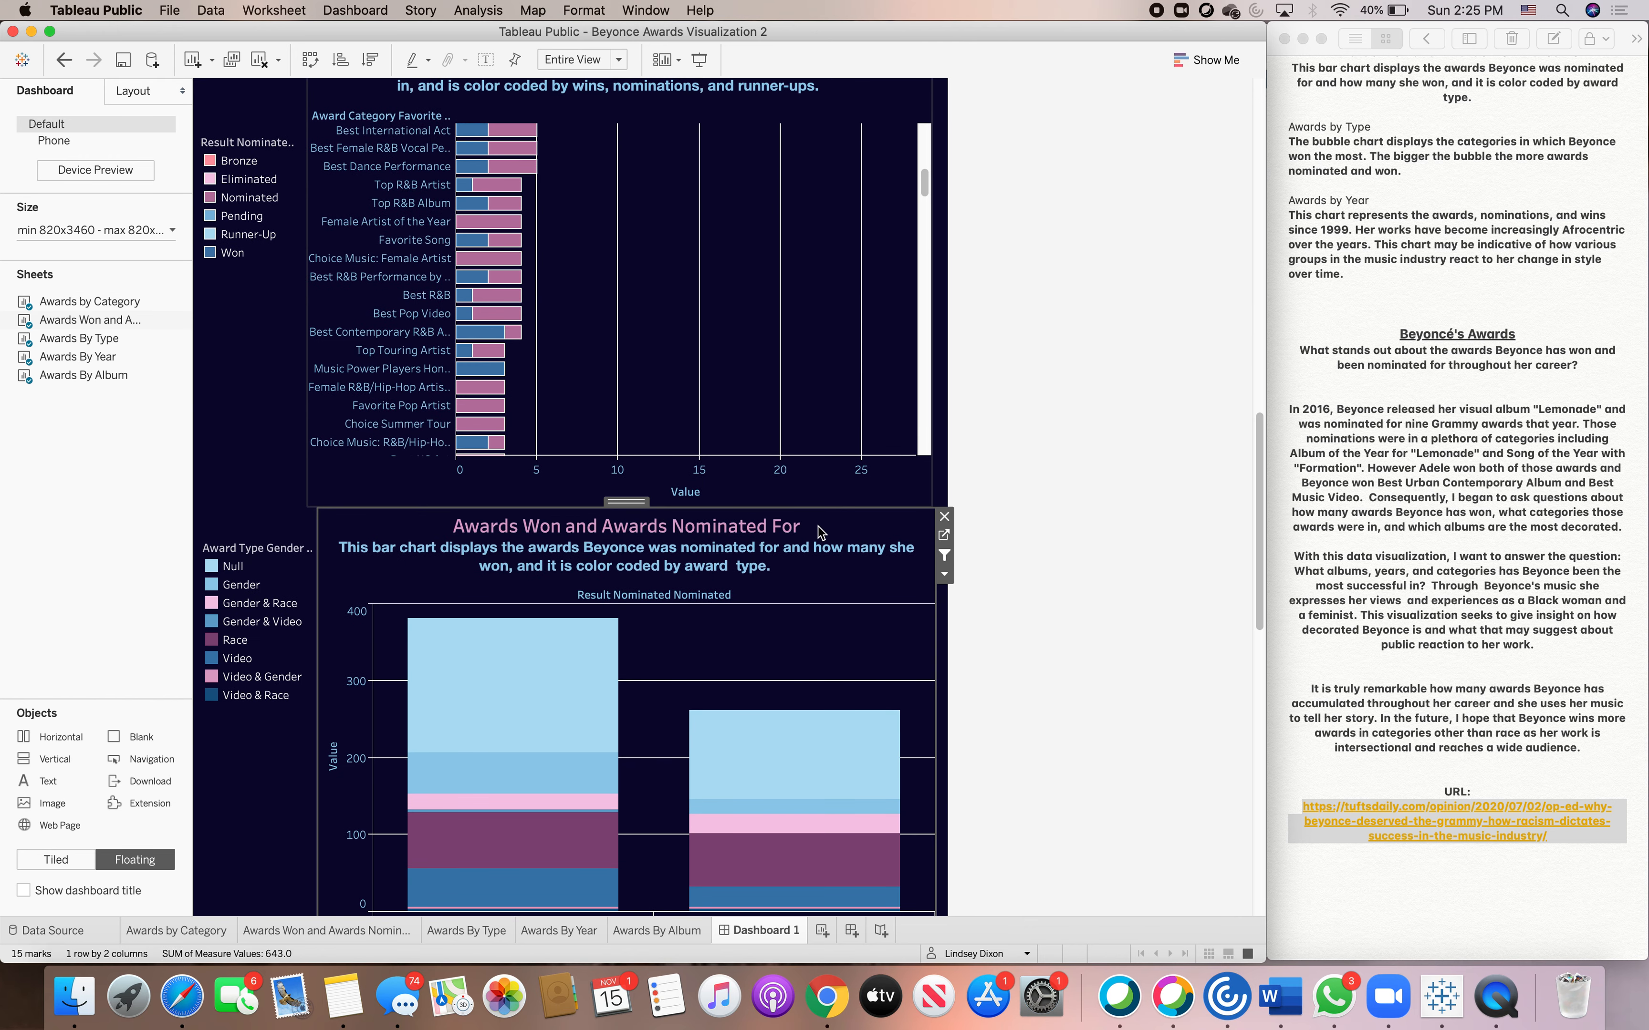
scroll(818, 527, "down", 2)
left_click_drag(1254, 464, 1254, 596)
left_click(915, 508)
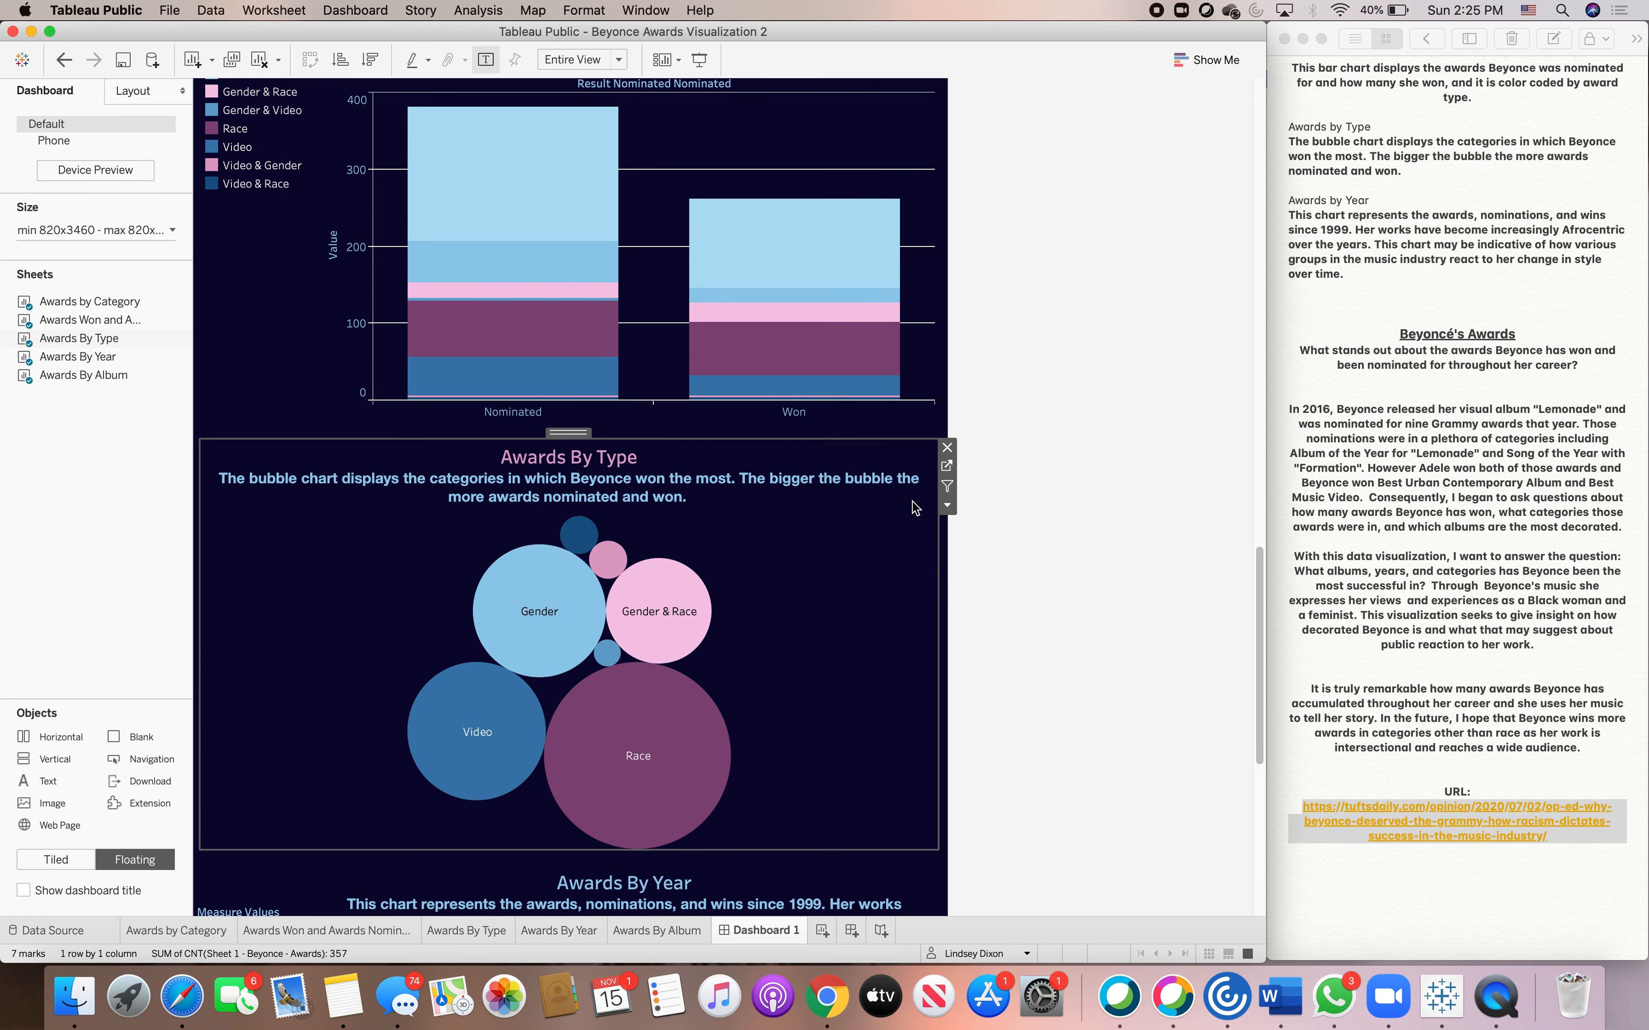
left_click(948, 486)
- Use the Awards By Year chart as a filter on the dashboard
left_click_drag(1257, 617, 1246, 765)
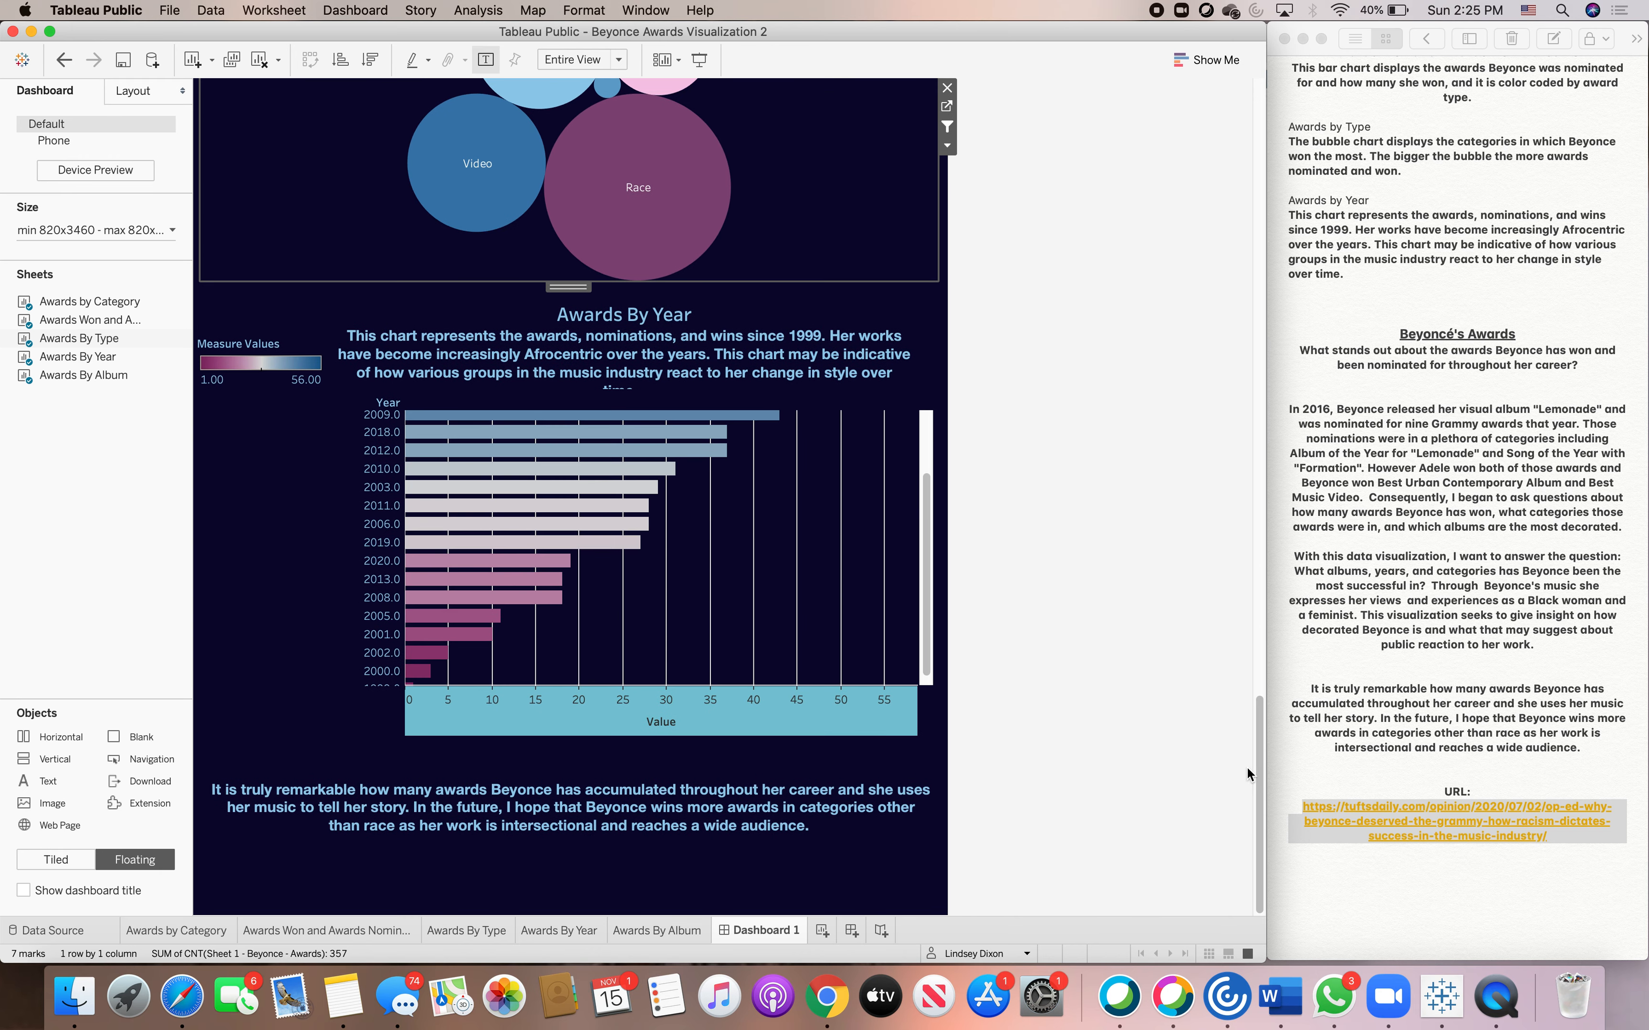
left_click(856, 390)
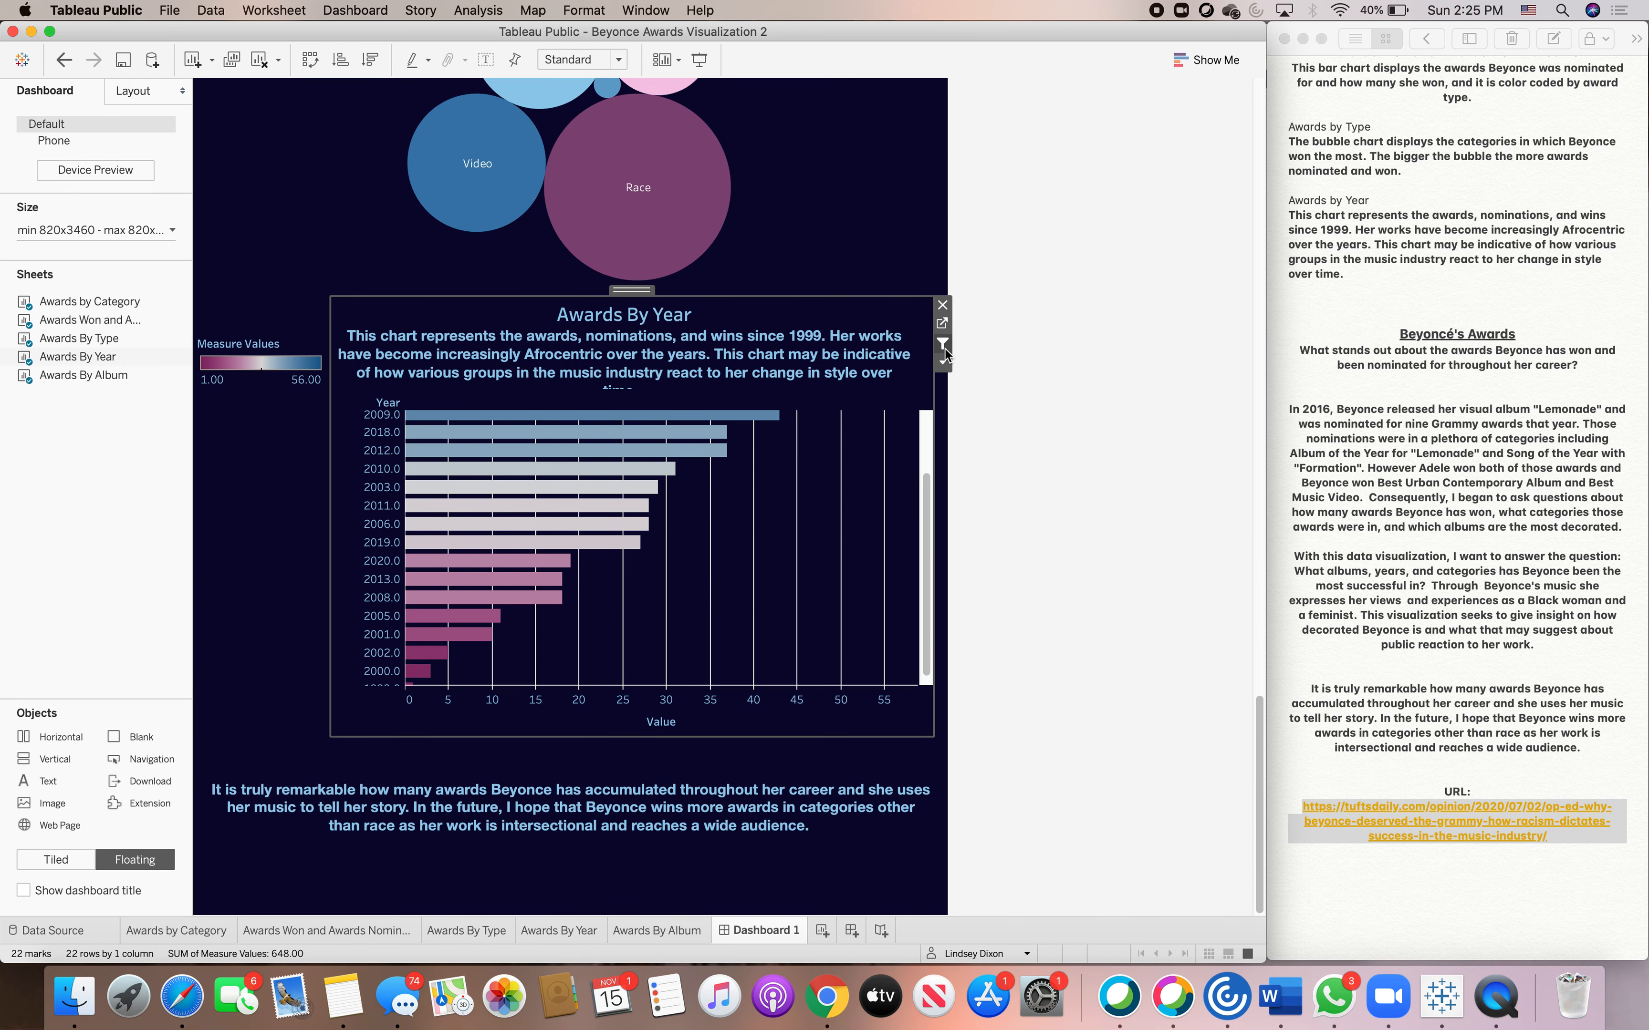
left_click(884, 844)
- Select the Dreamgirls cover in Awards By Album and examine how the other charts respond to the filter
scroll(773, 516, "up", 10)
scroll(324, 444, "up", 15)
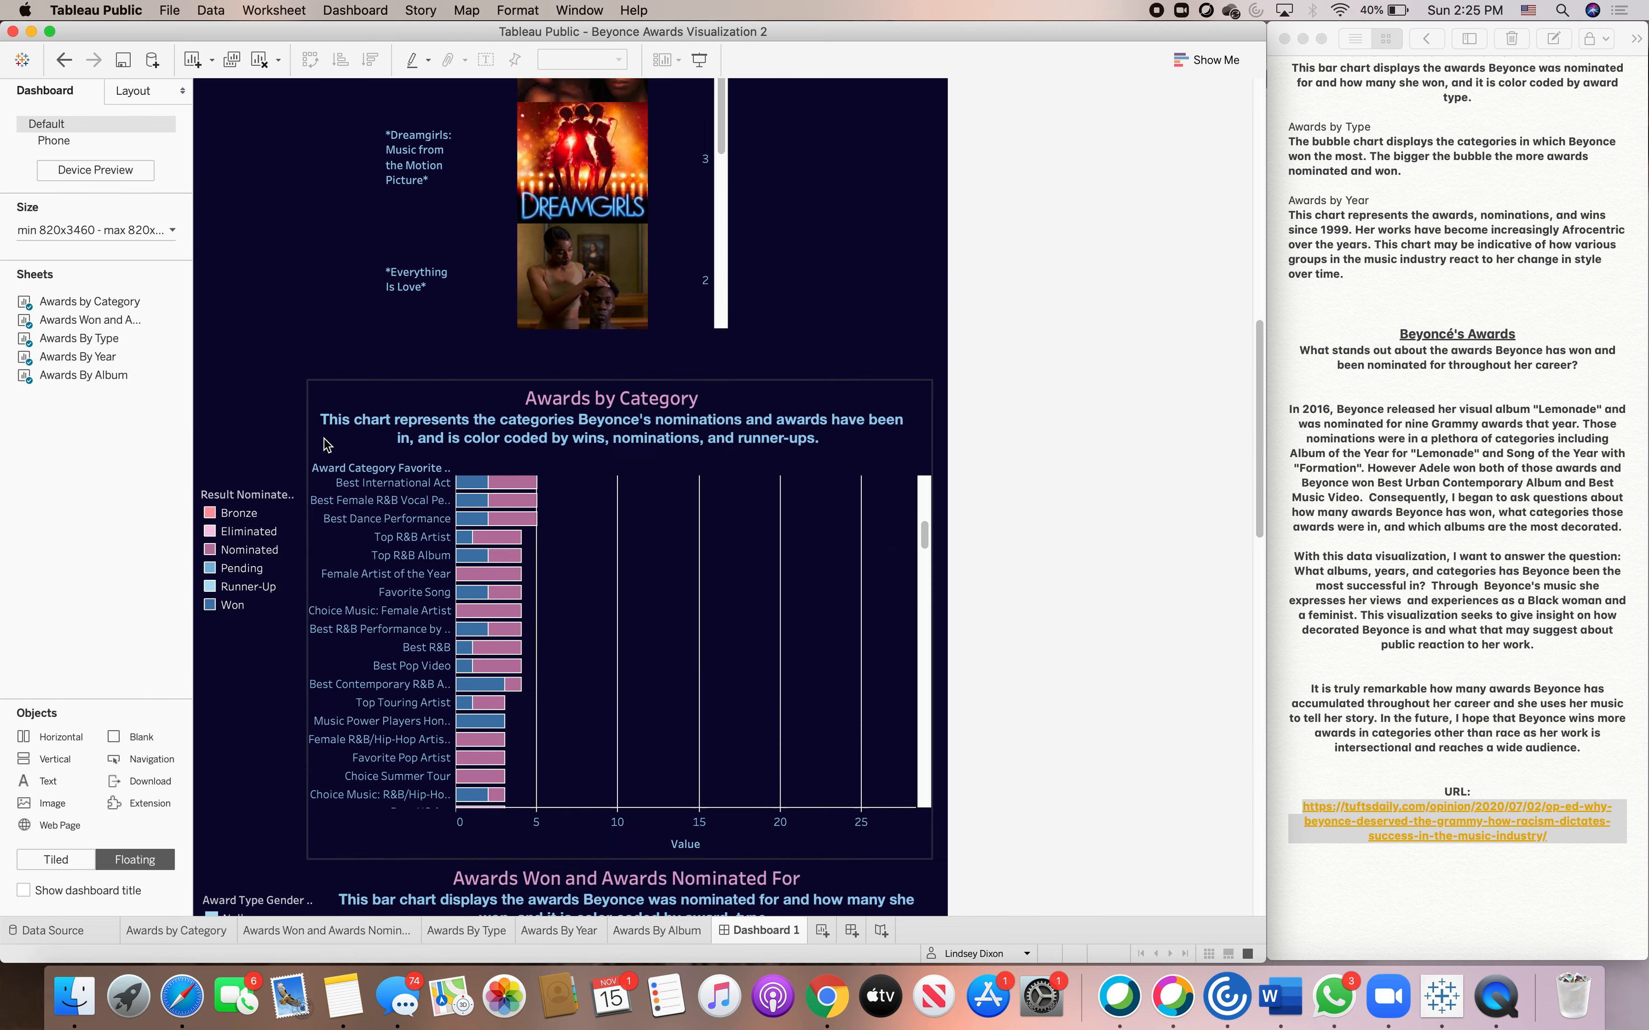
scroll(323, 439, "down", 10)
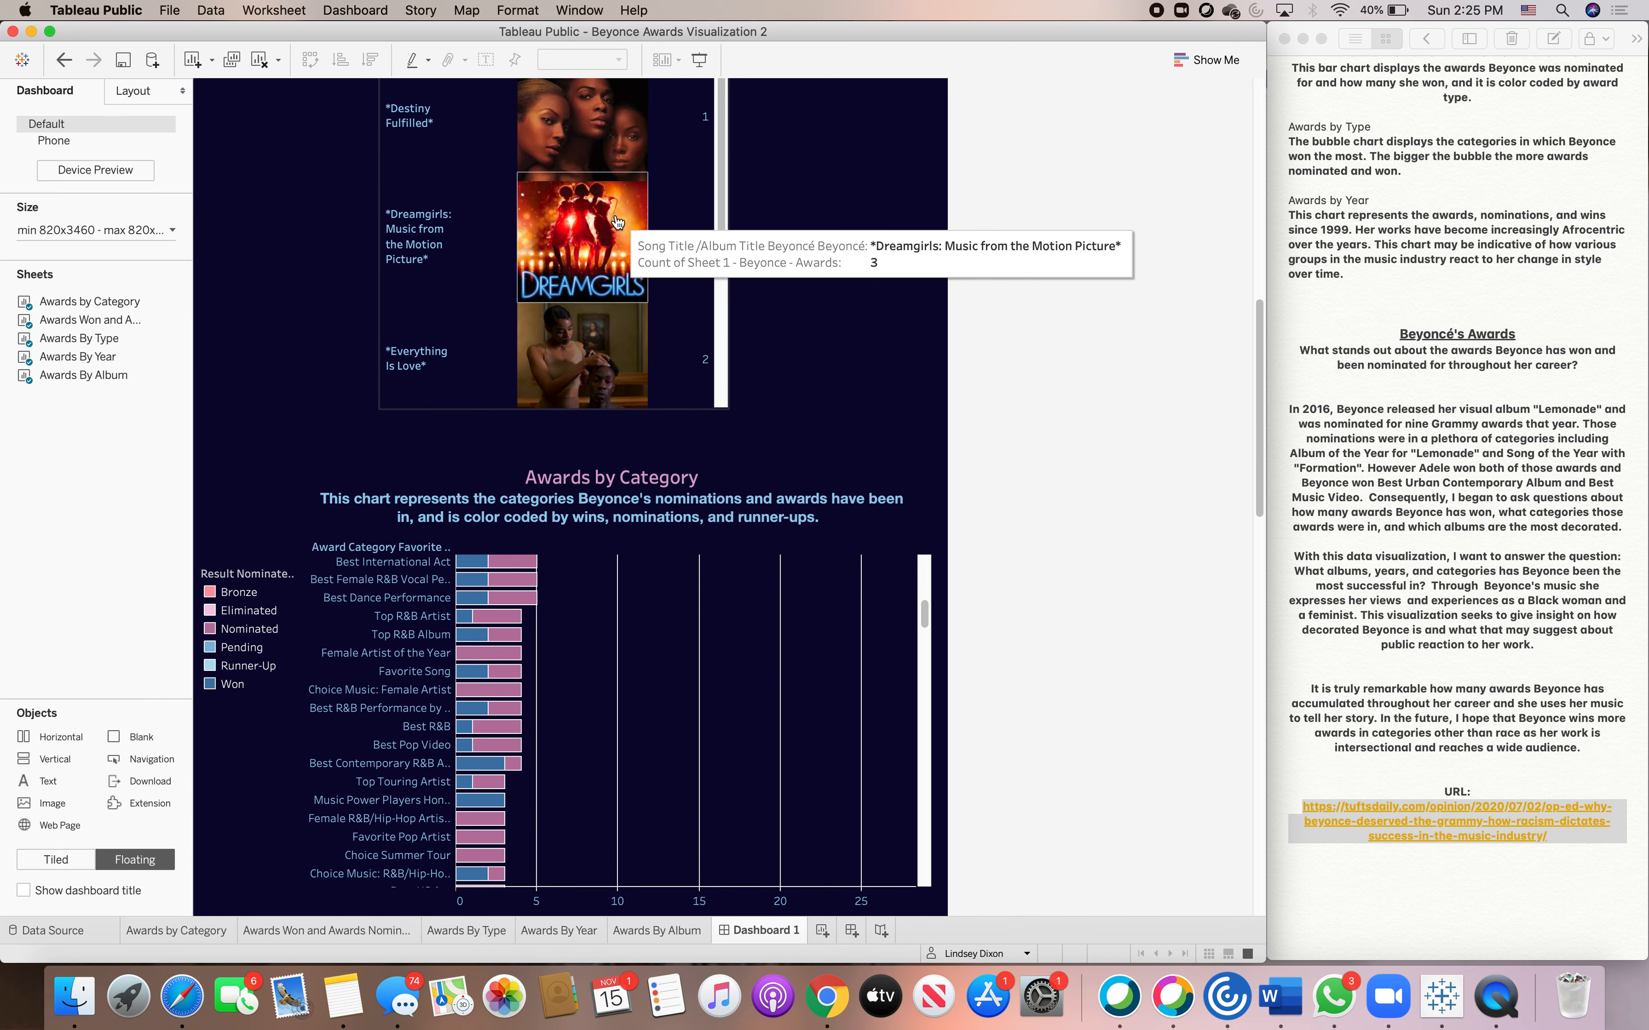
left_click(584, 238)
scroll(852, 387, "down", 8)
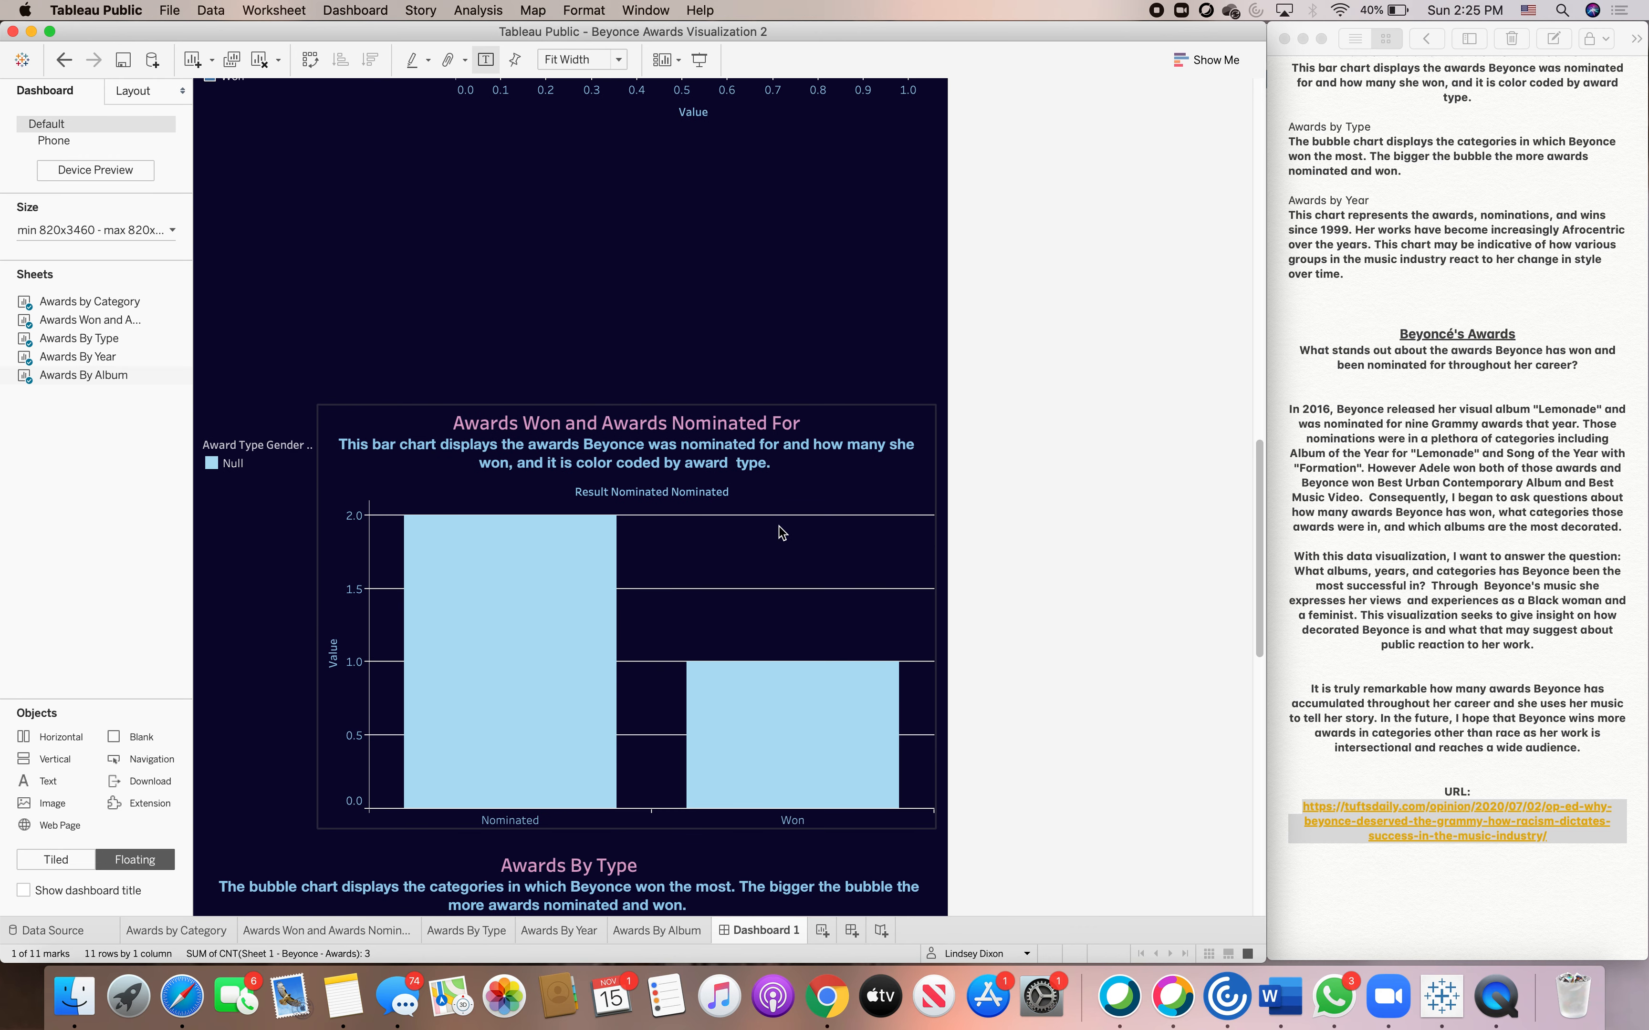
scroll(781, 532, "down", 10)
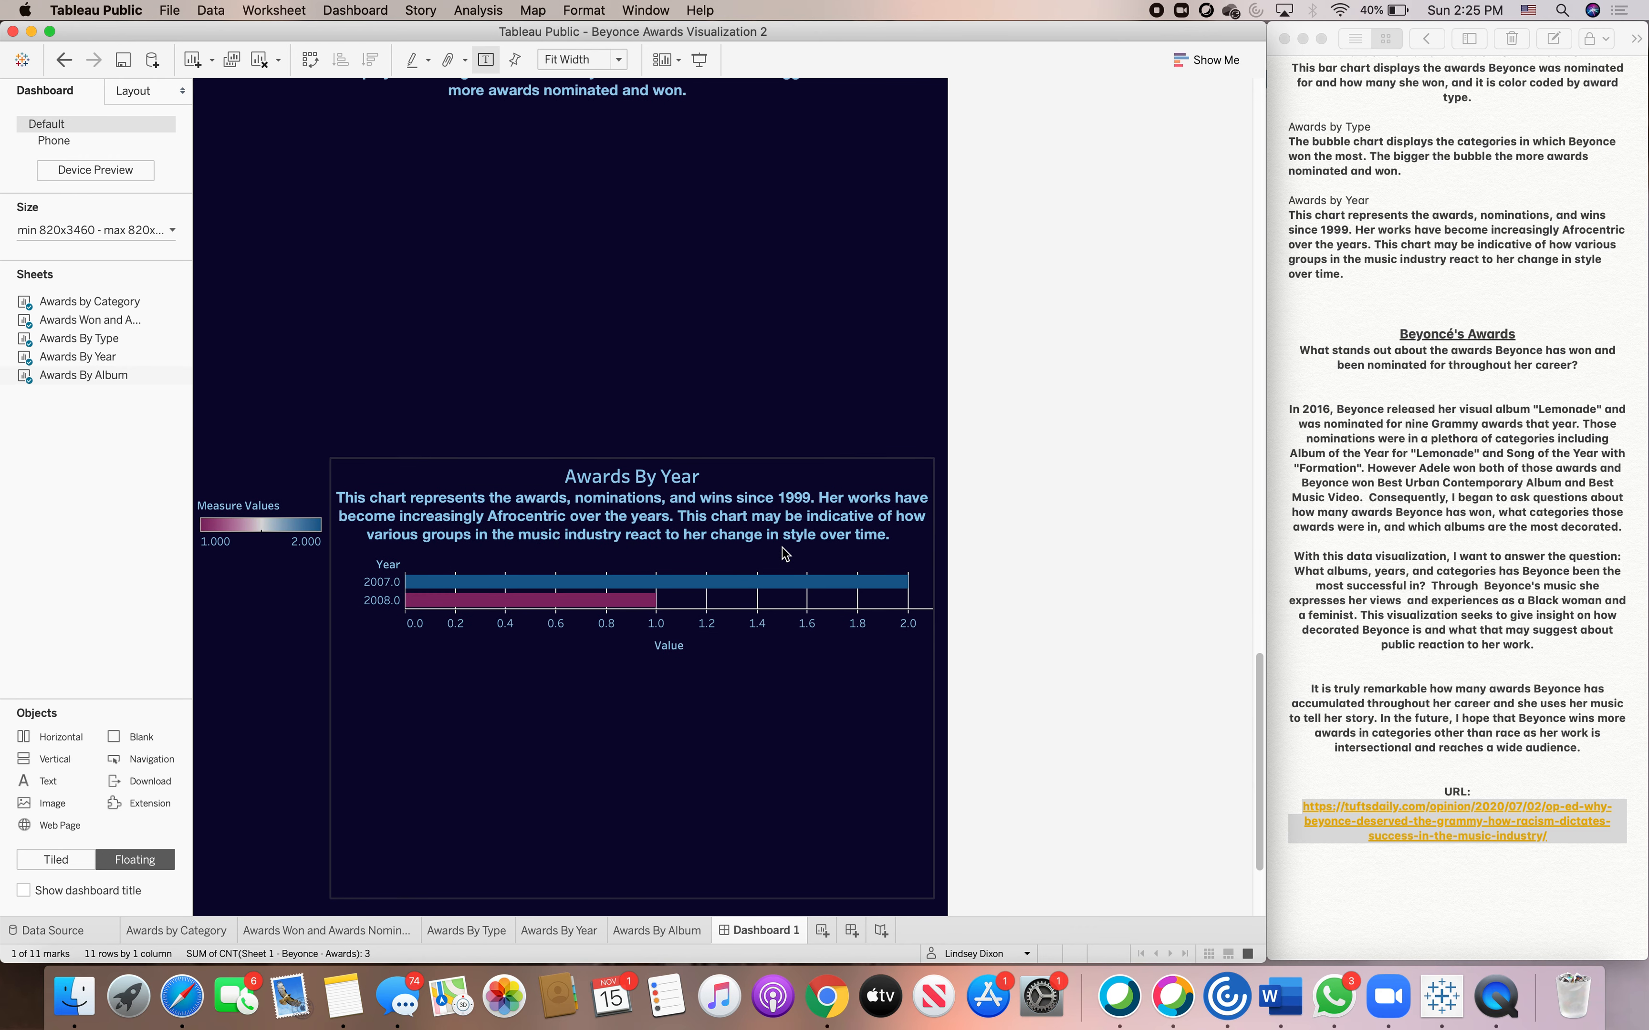
scroll(742, 164, "up", 3)
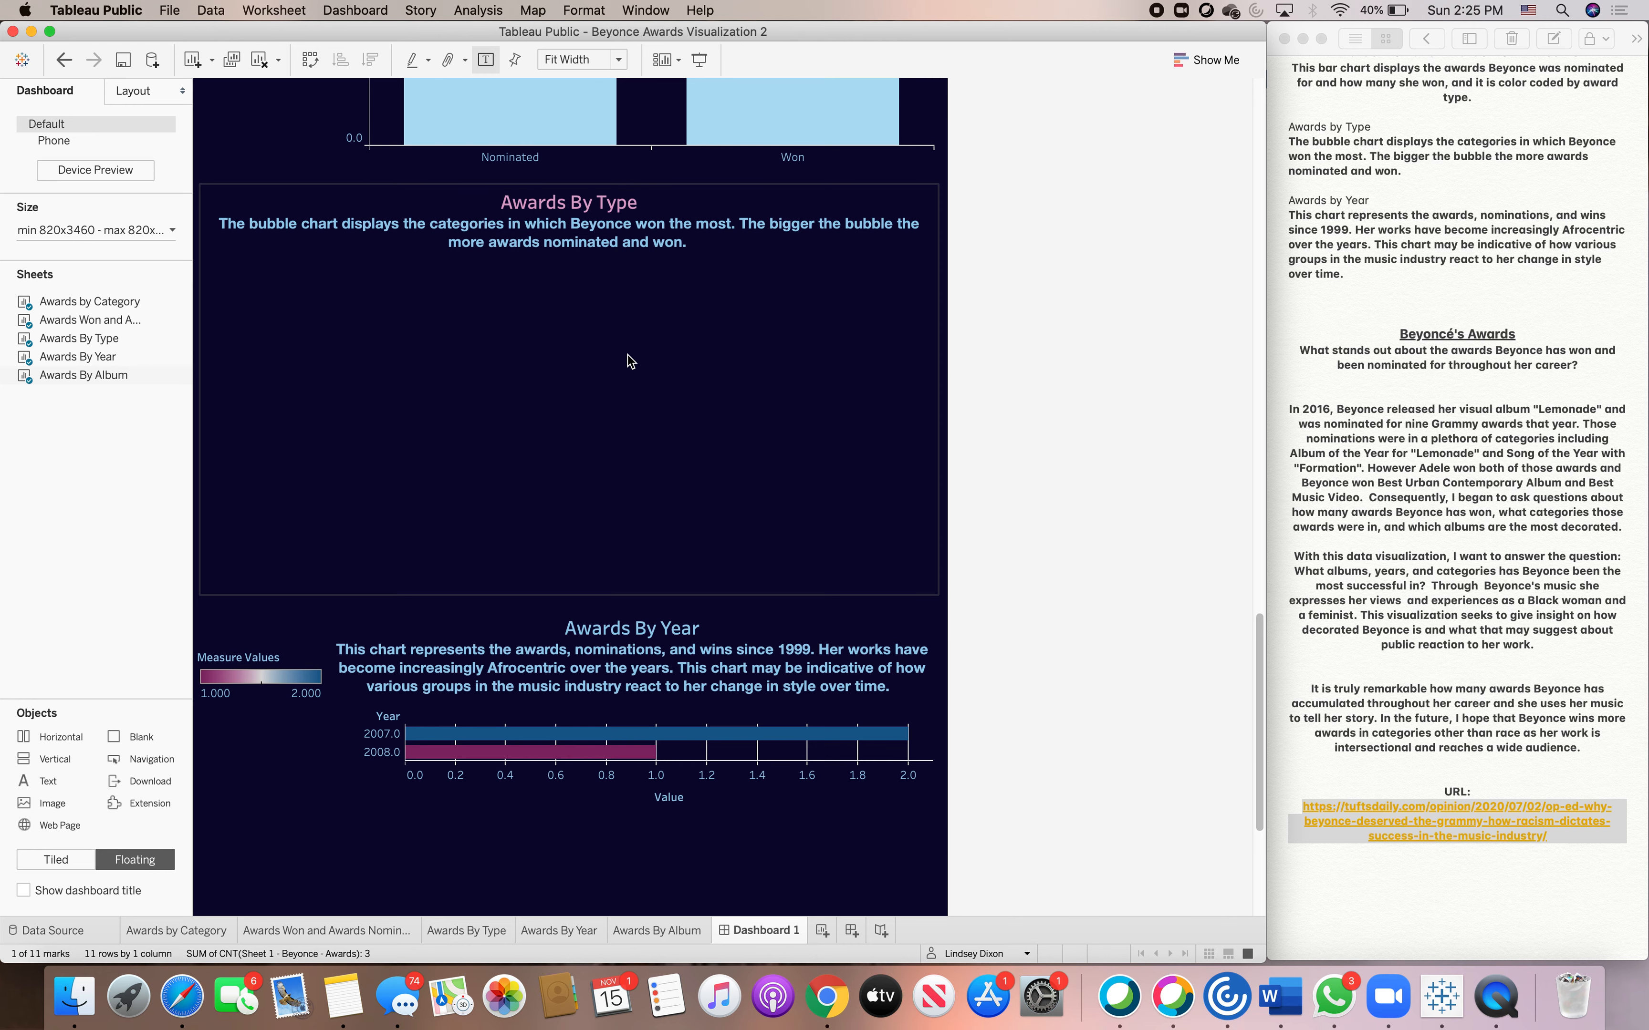
scroll(628, 355, "up", 12)
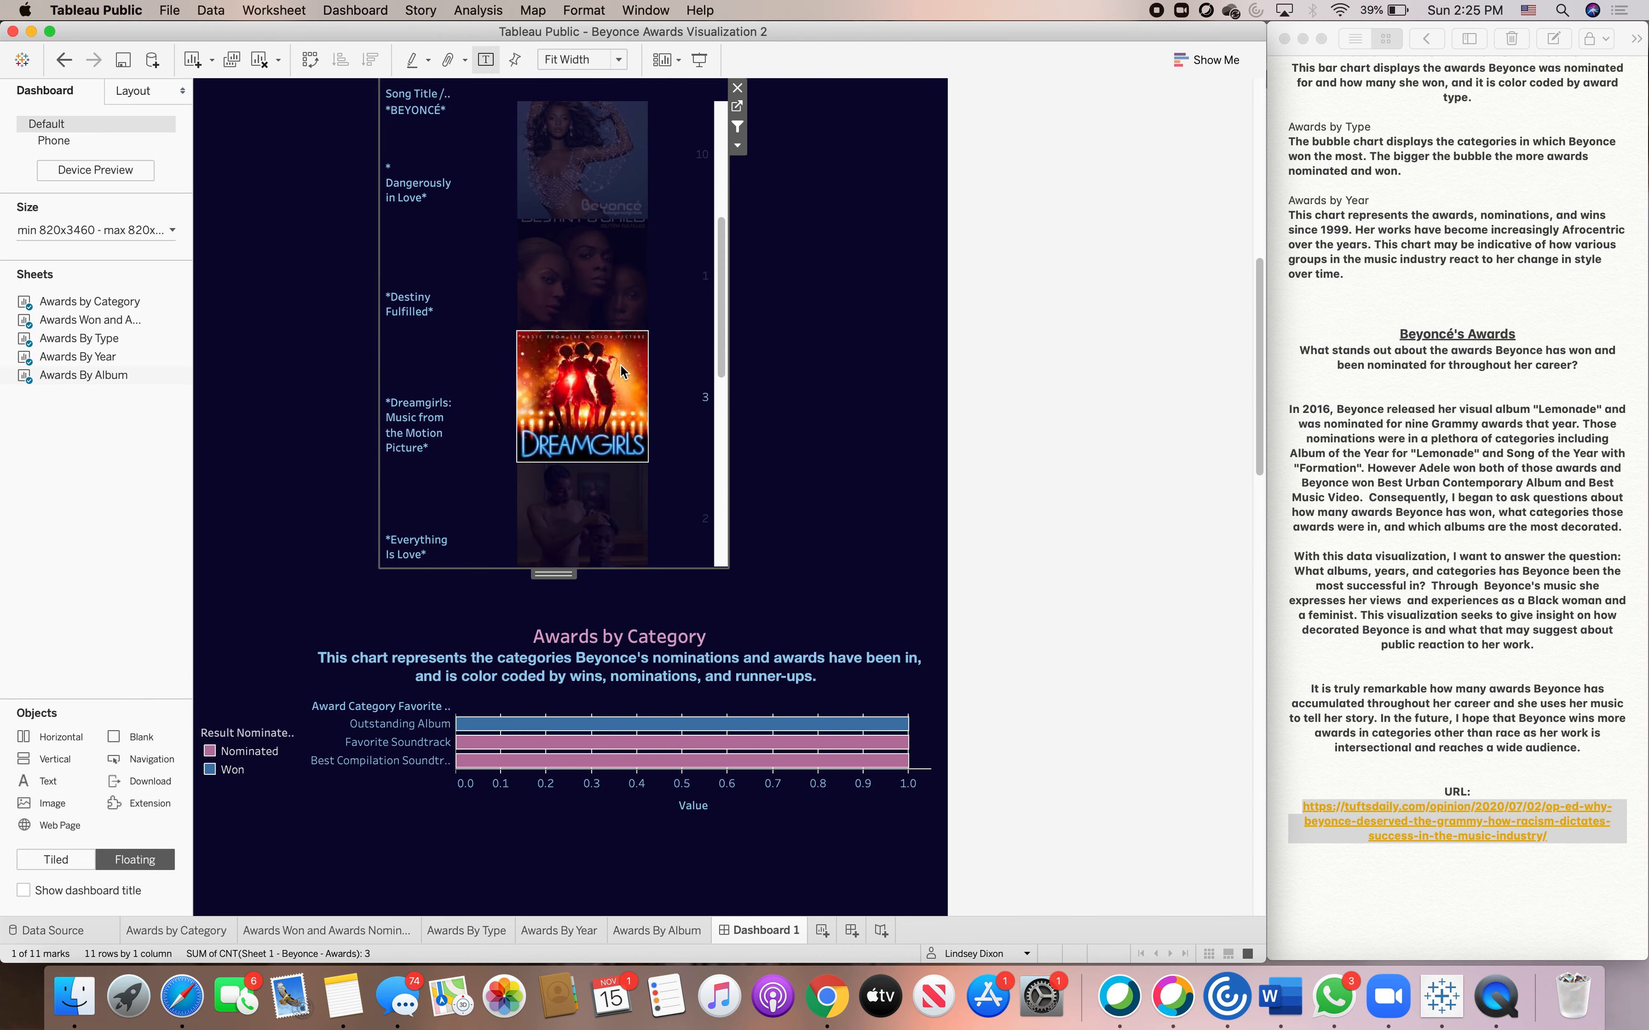
- Clear the Dreamgirls filter and test the nominated Outstanding Female Artist bar in Awards by Category as a filter, clearing it again
scroll(613, 396, "up", 3)
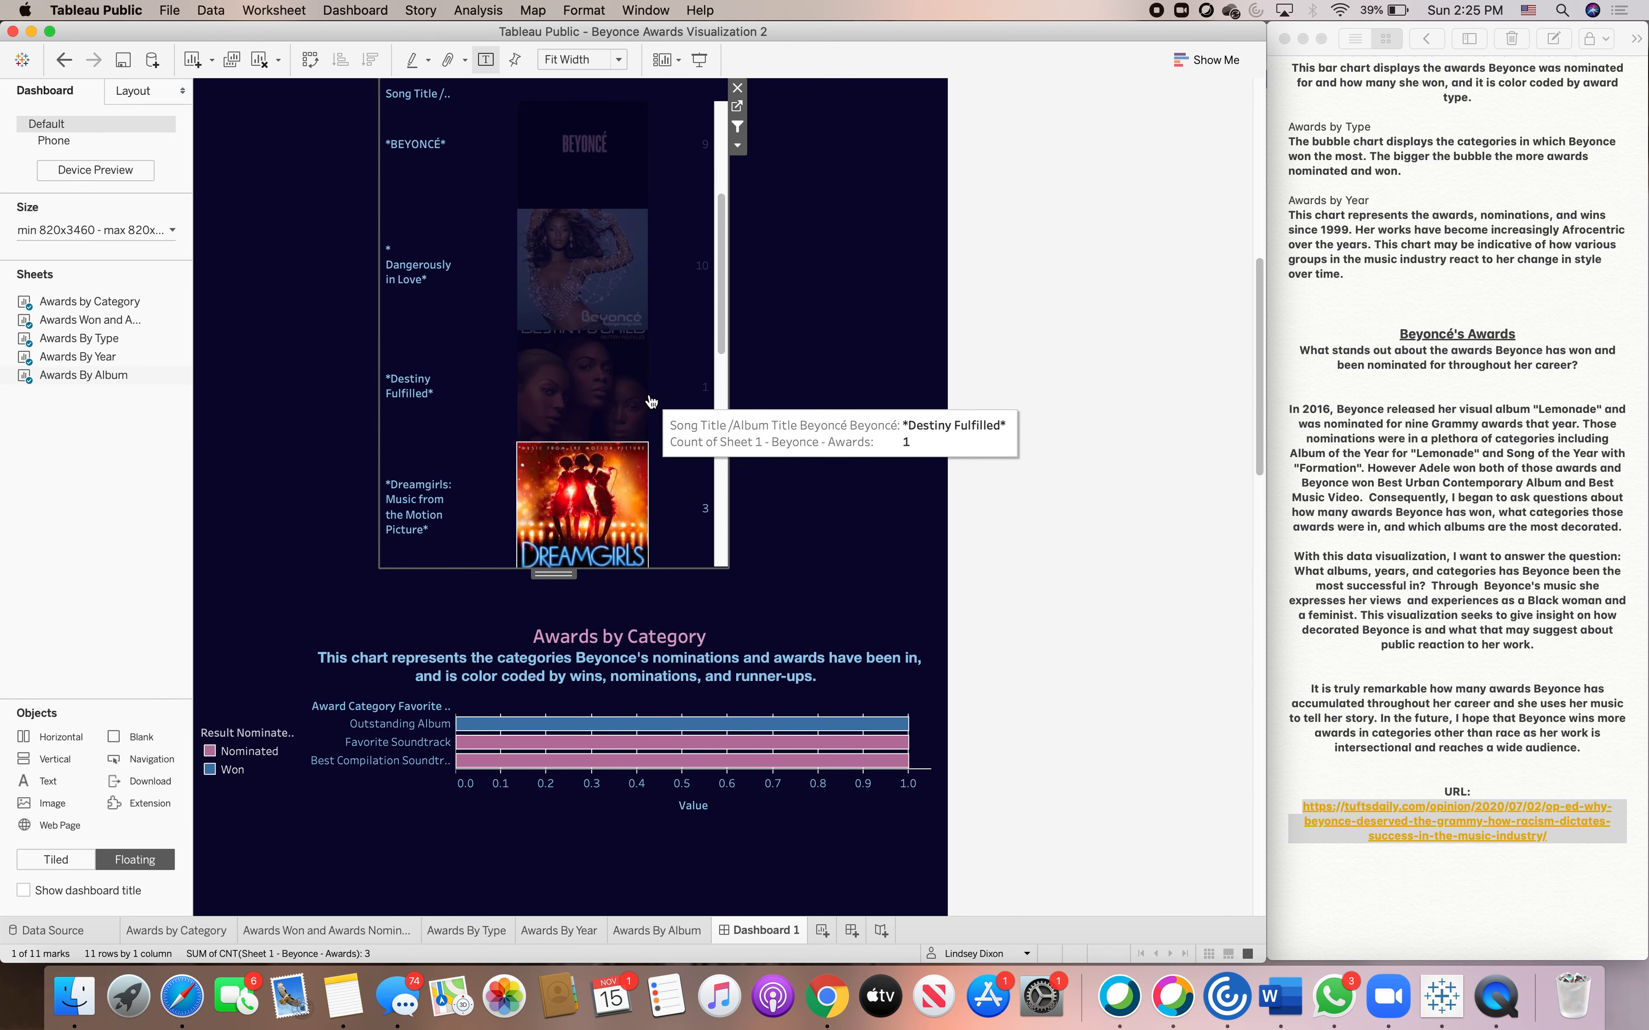
left_click(599, 491)
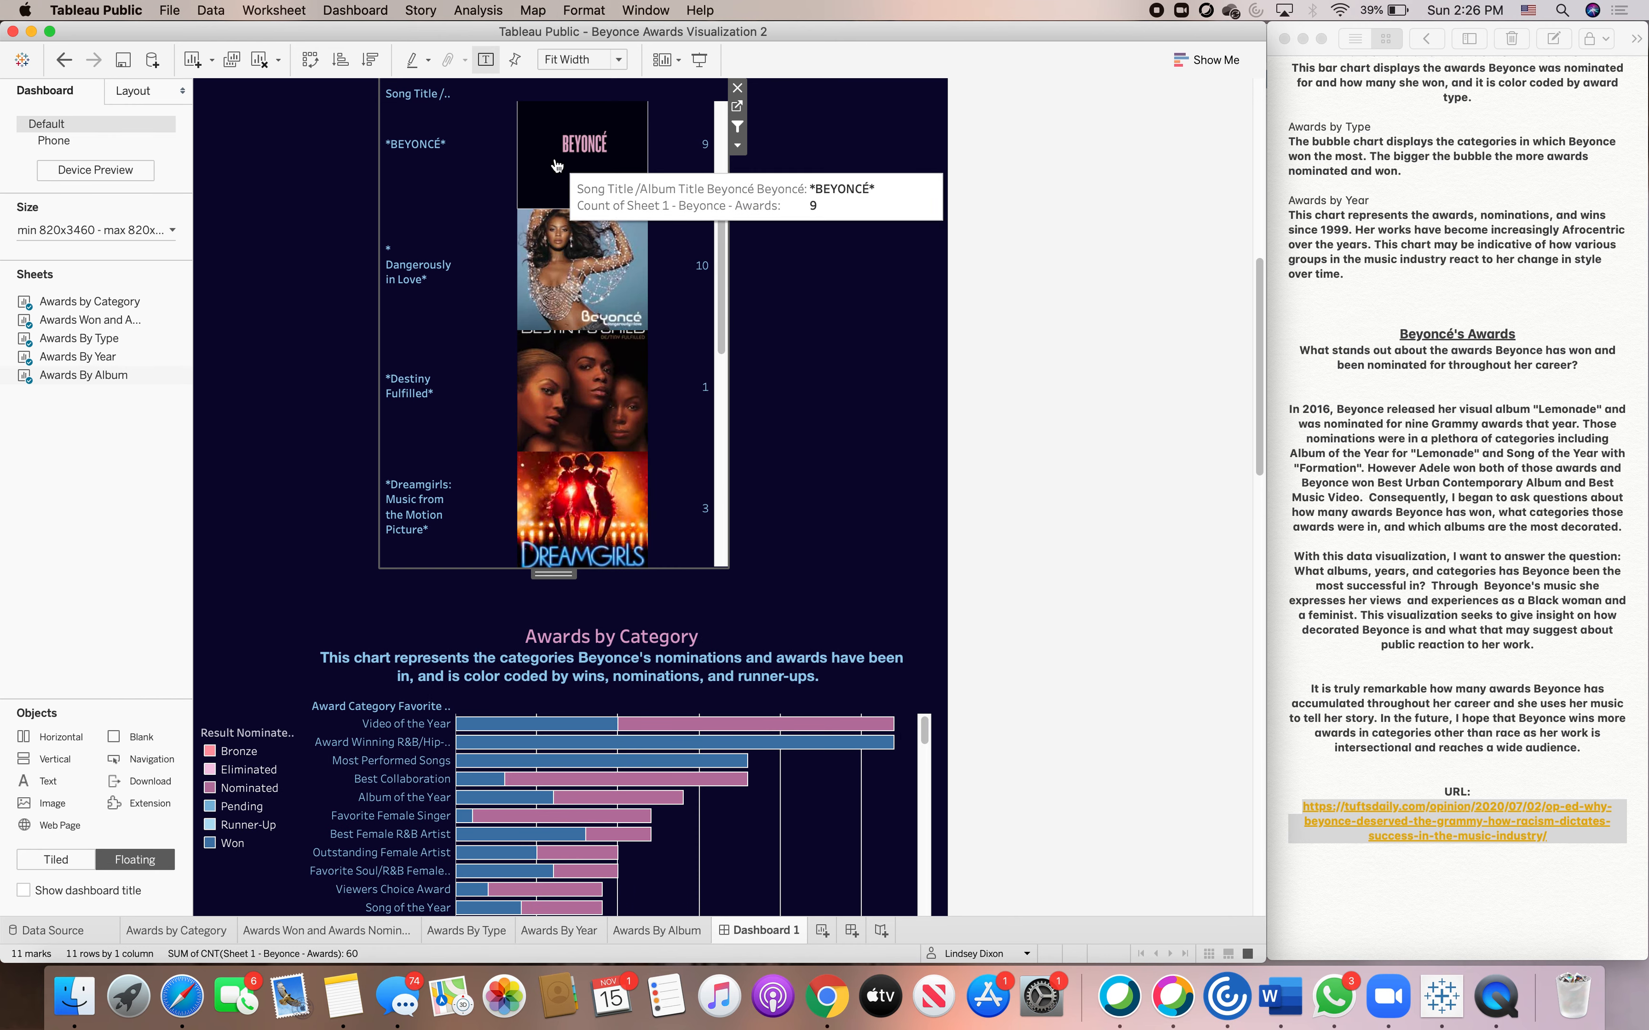
scroll(891, 405, "down", 10)
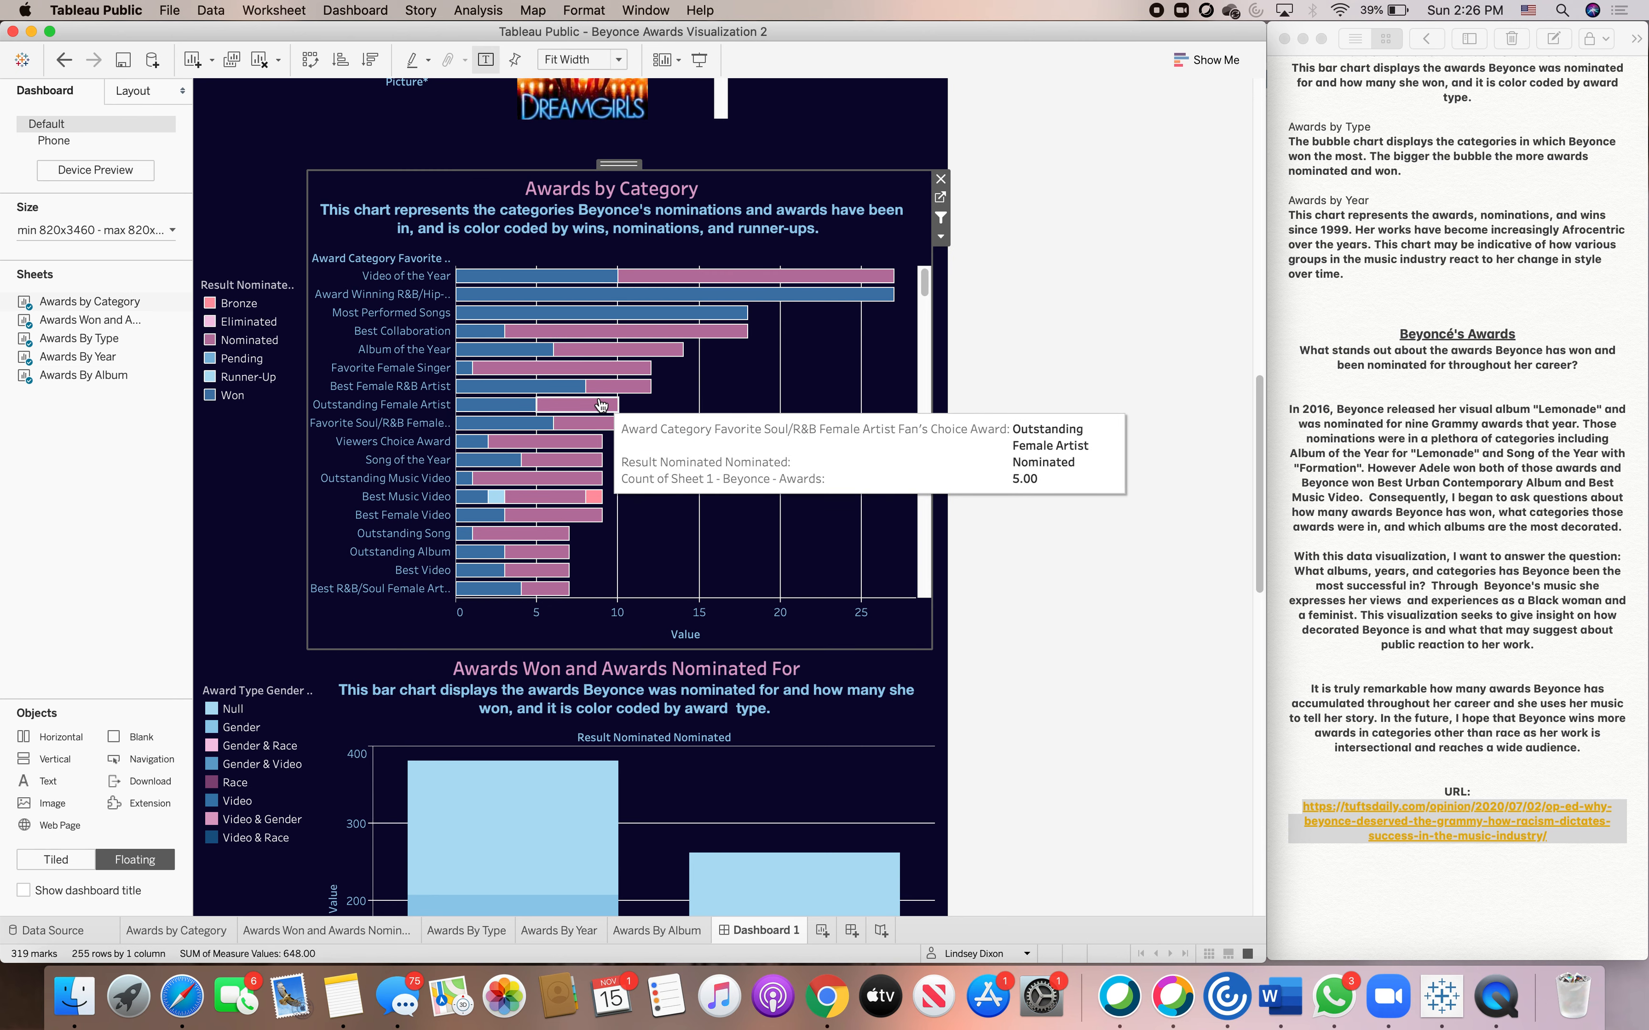
left_click(601, 405)
scroll(750, 215, "down", 1)
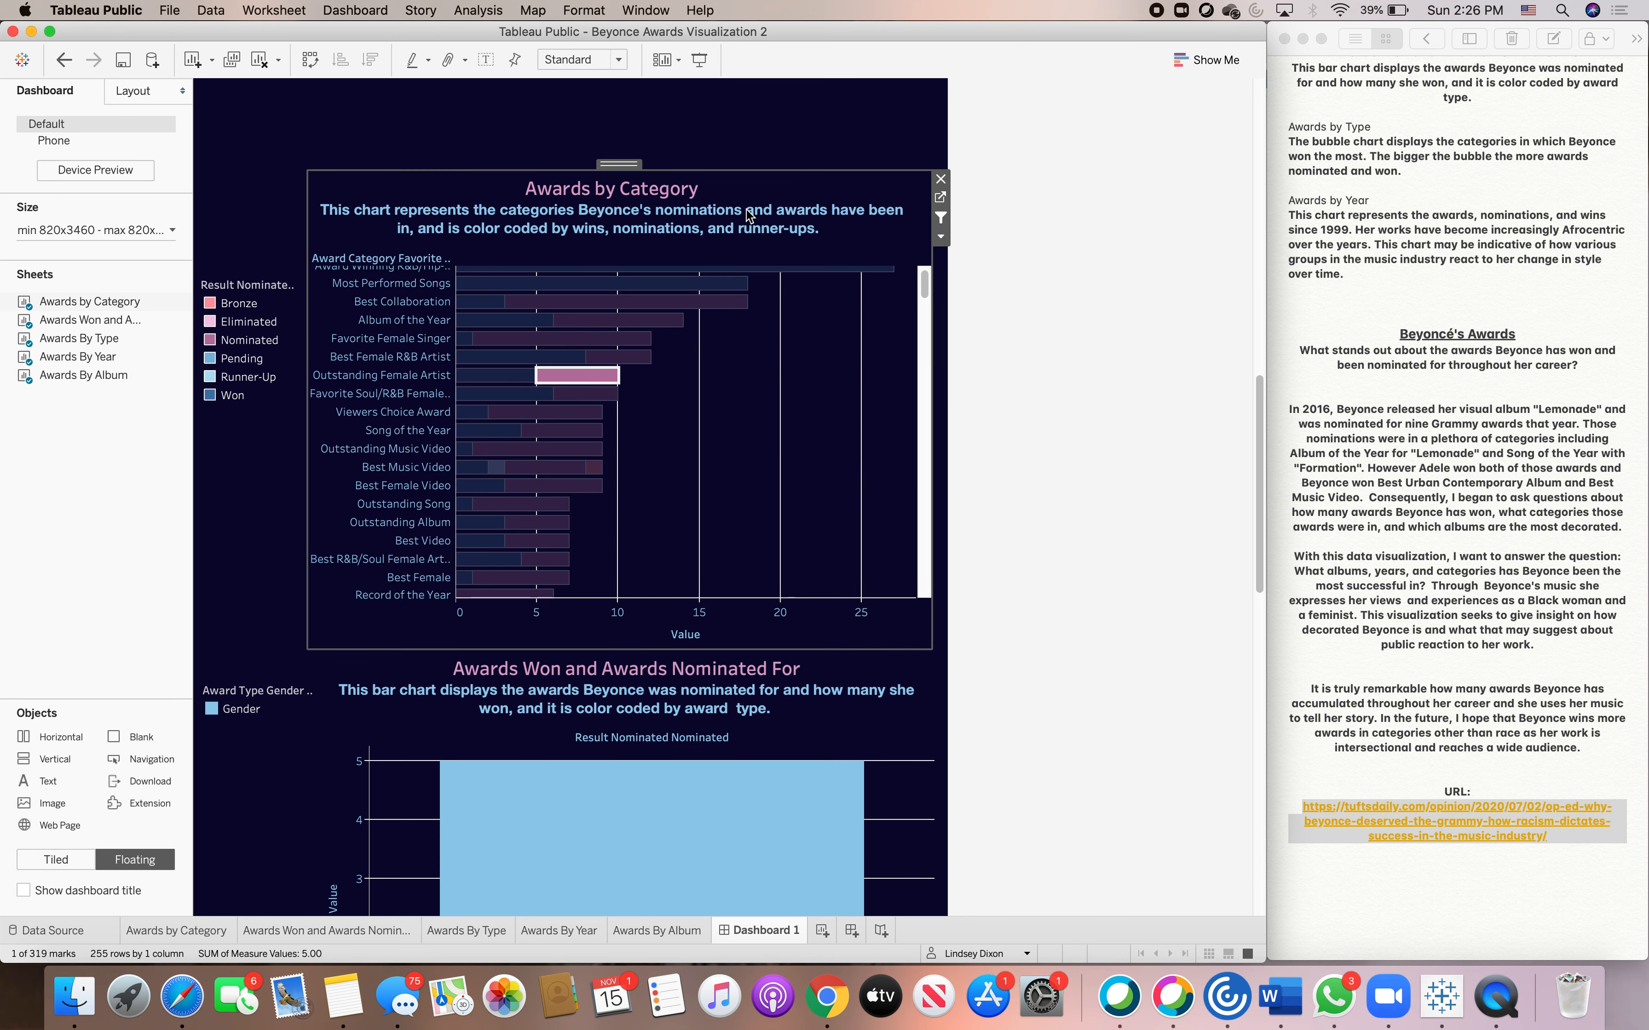
left_click(590, 377)
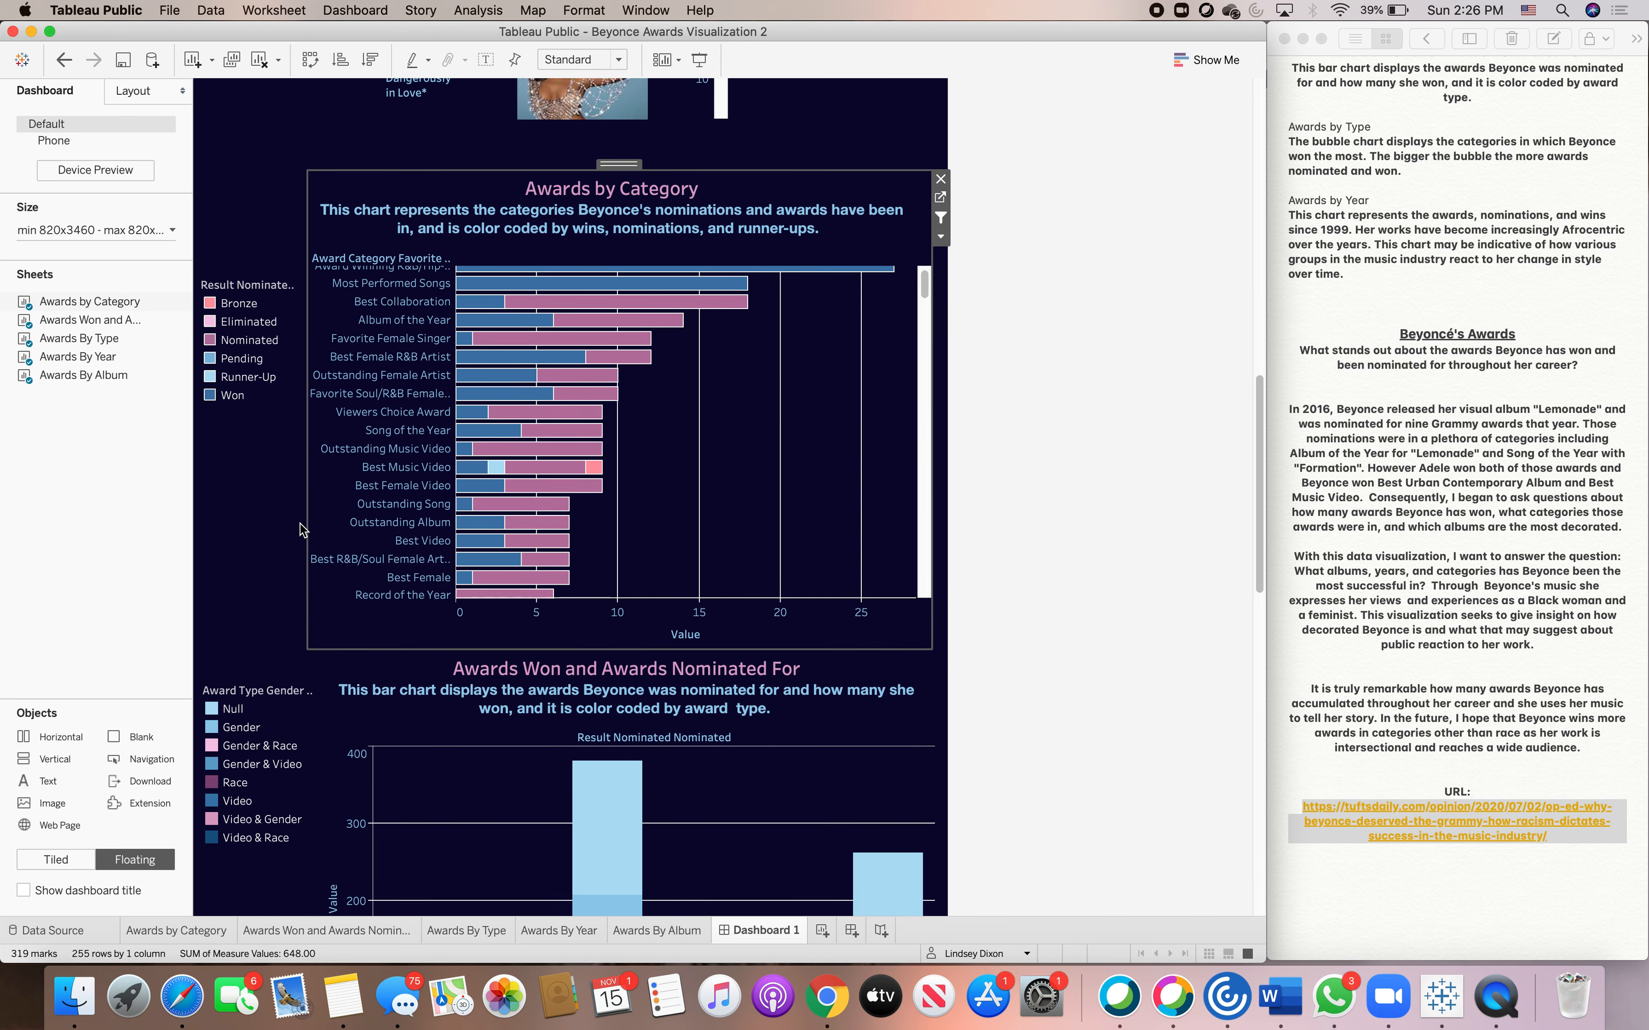
- Filter the dashboard by the Gender bubble in Awards By Type to examine the other charts, and clear the selection
scroll(283, 586, "down", 10)
scroll(283, 586, "down", 7)
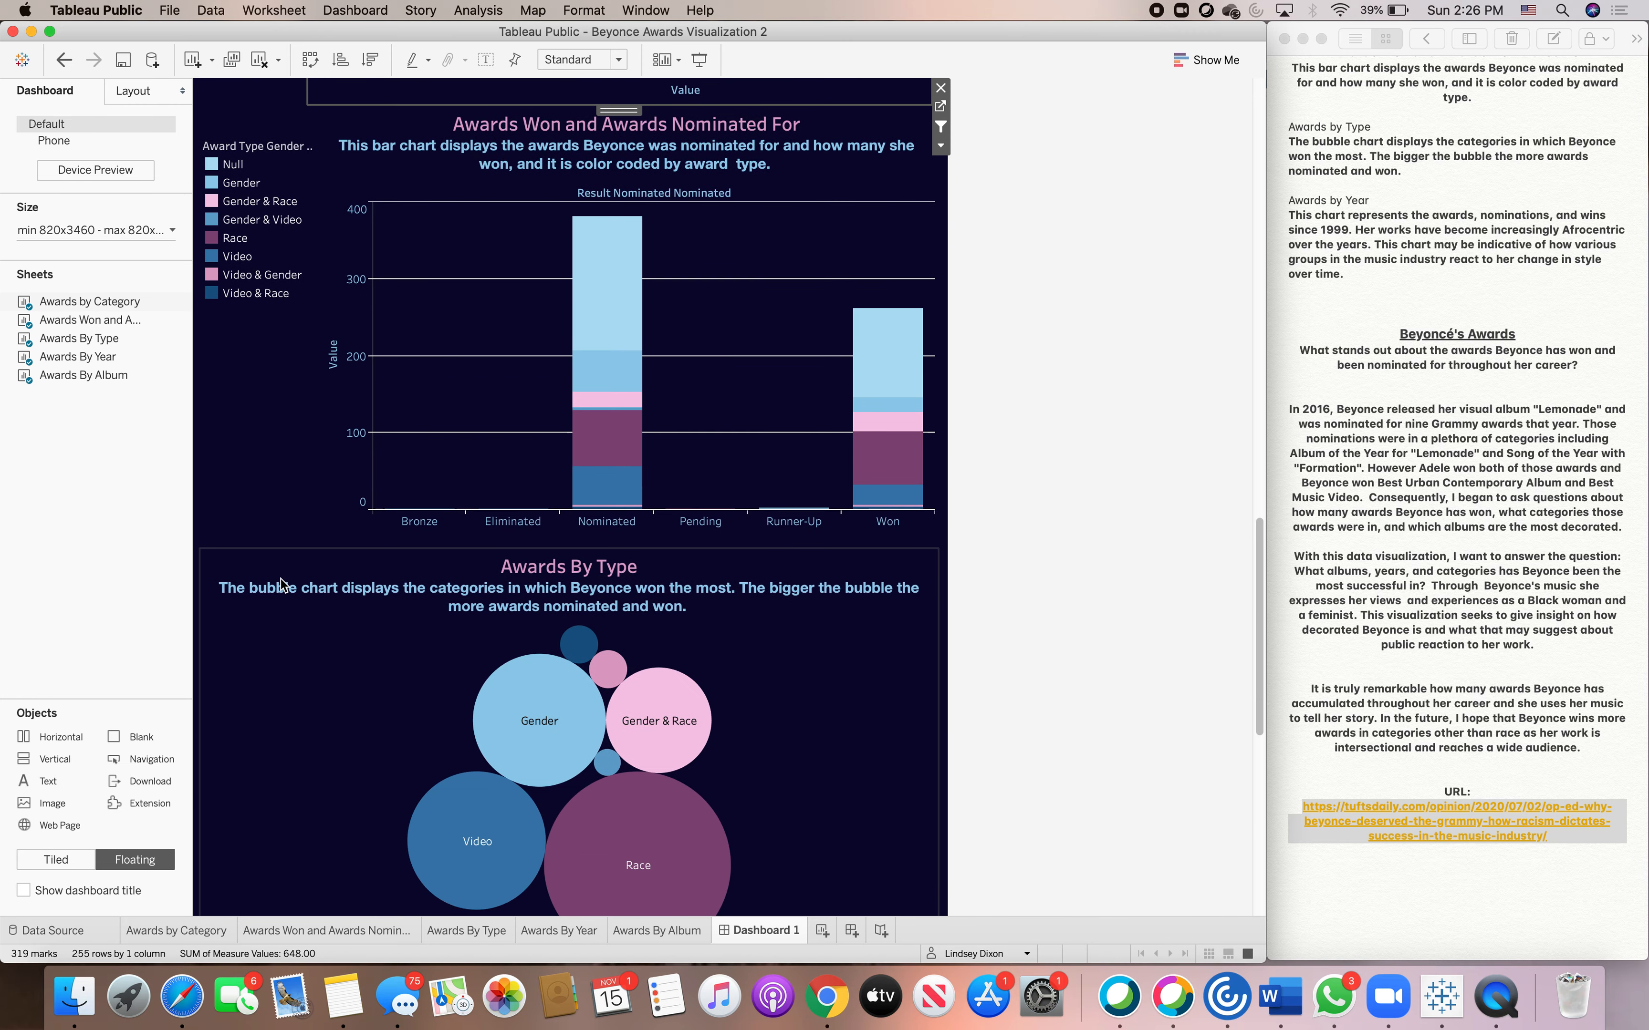
mouse_move(551, 505)
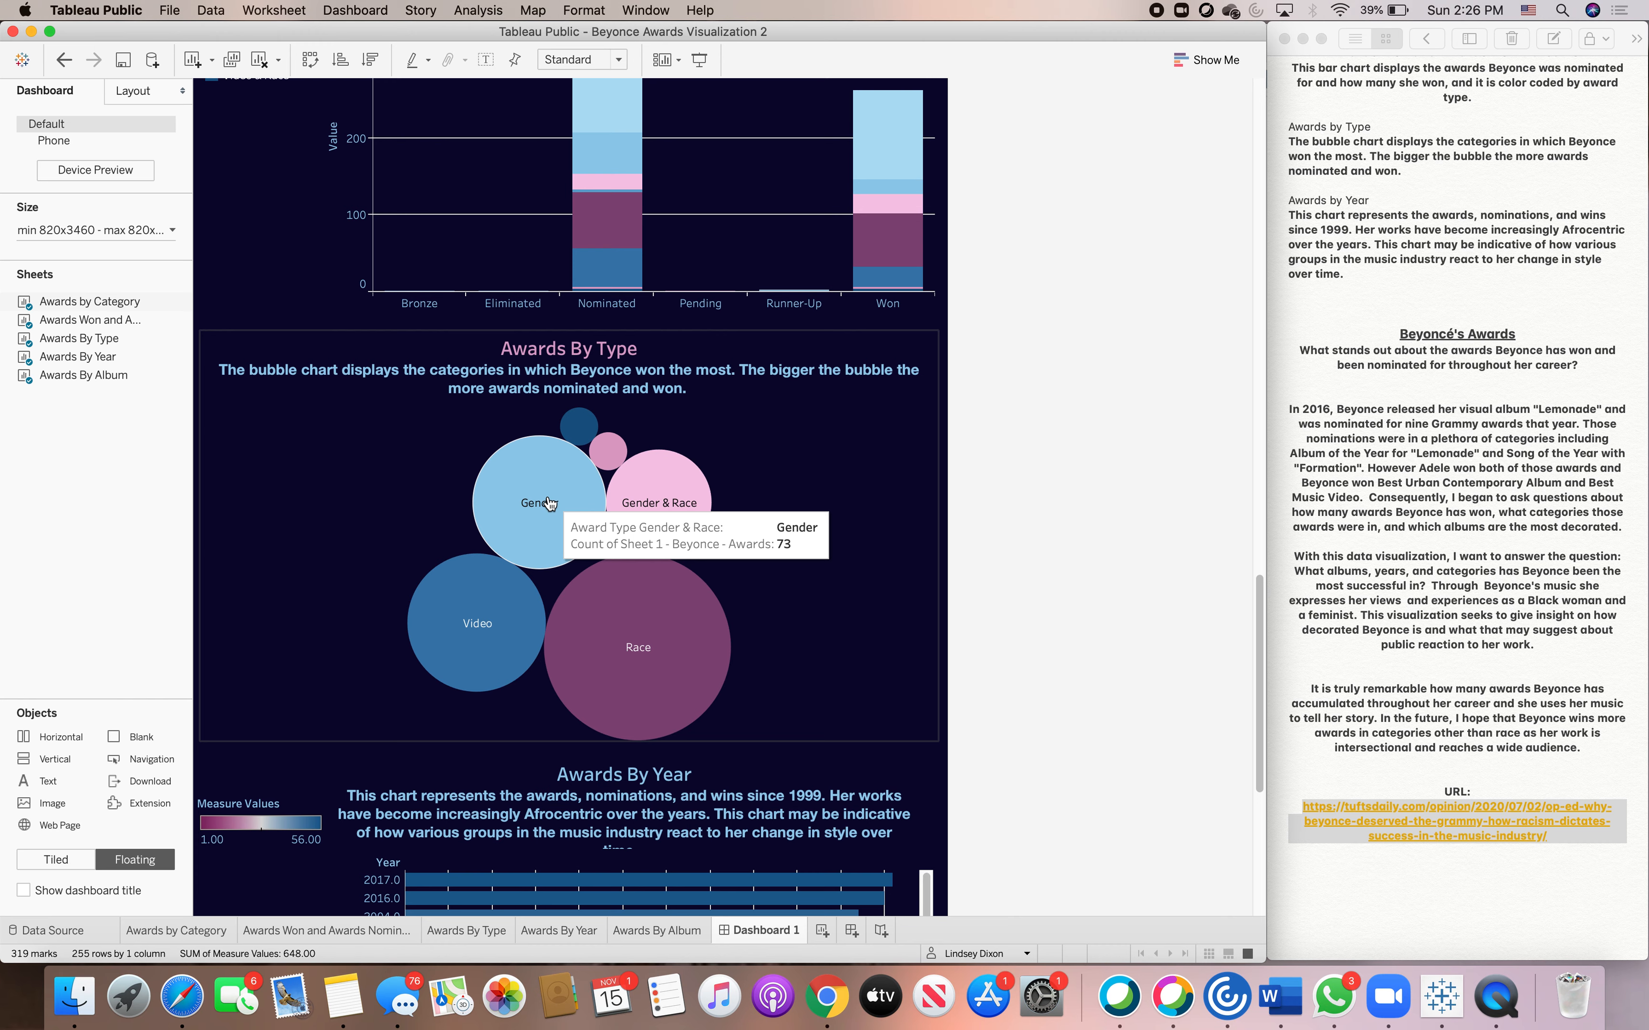
left_click(551, 504)
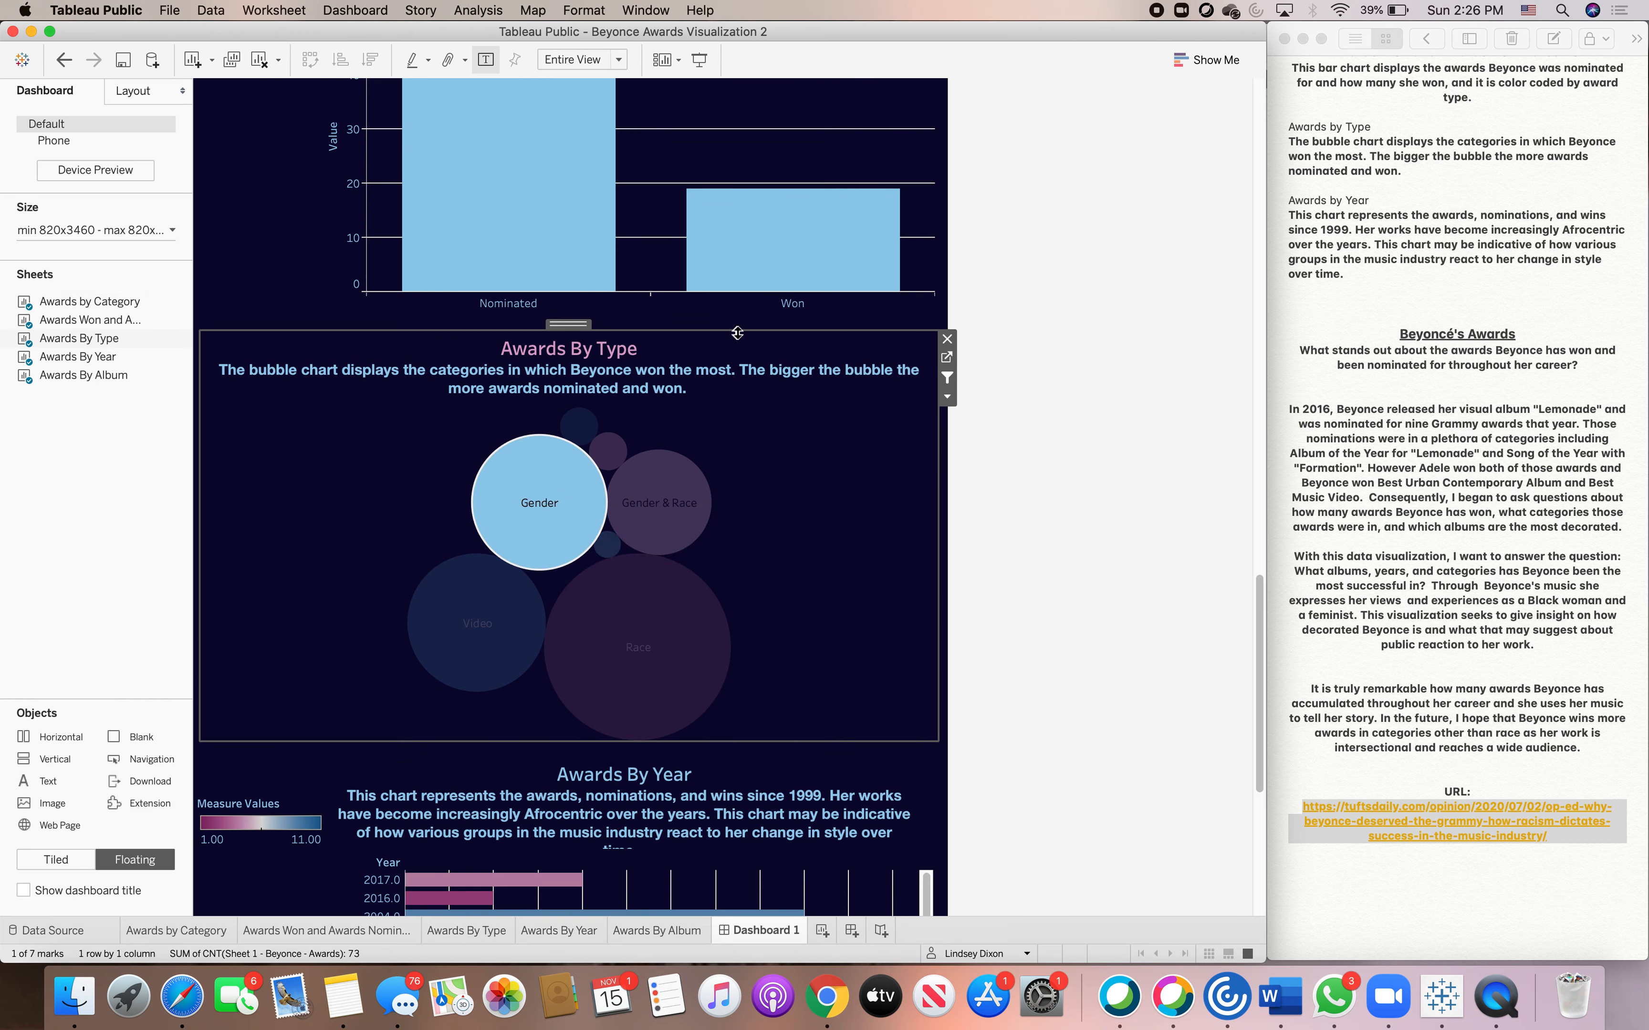
mouse_move(525, 491)
left_click(367, 521)
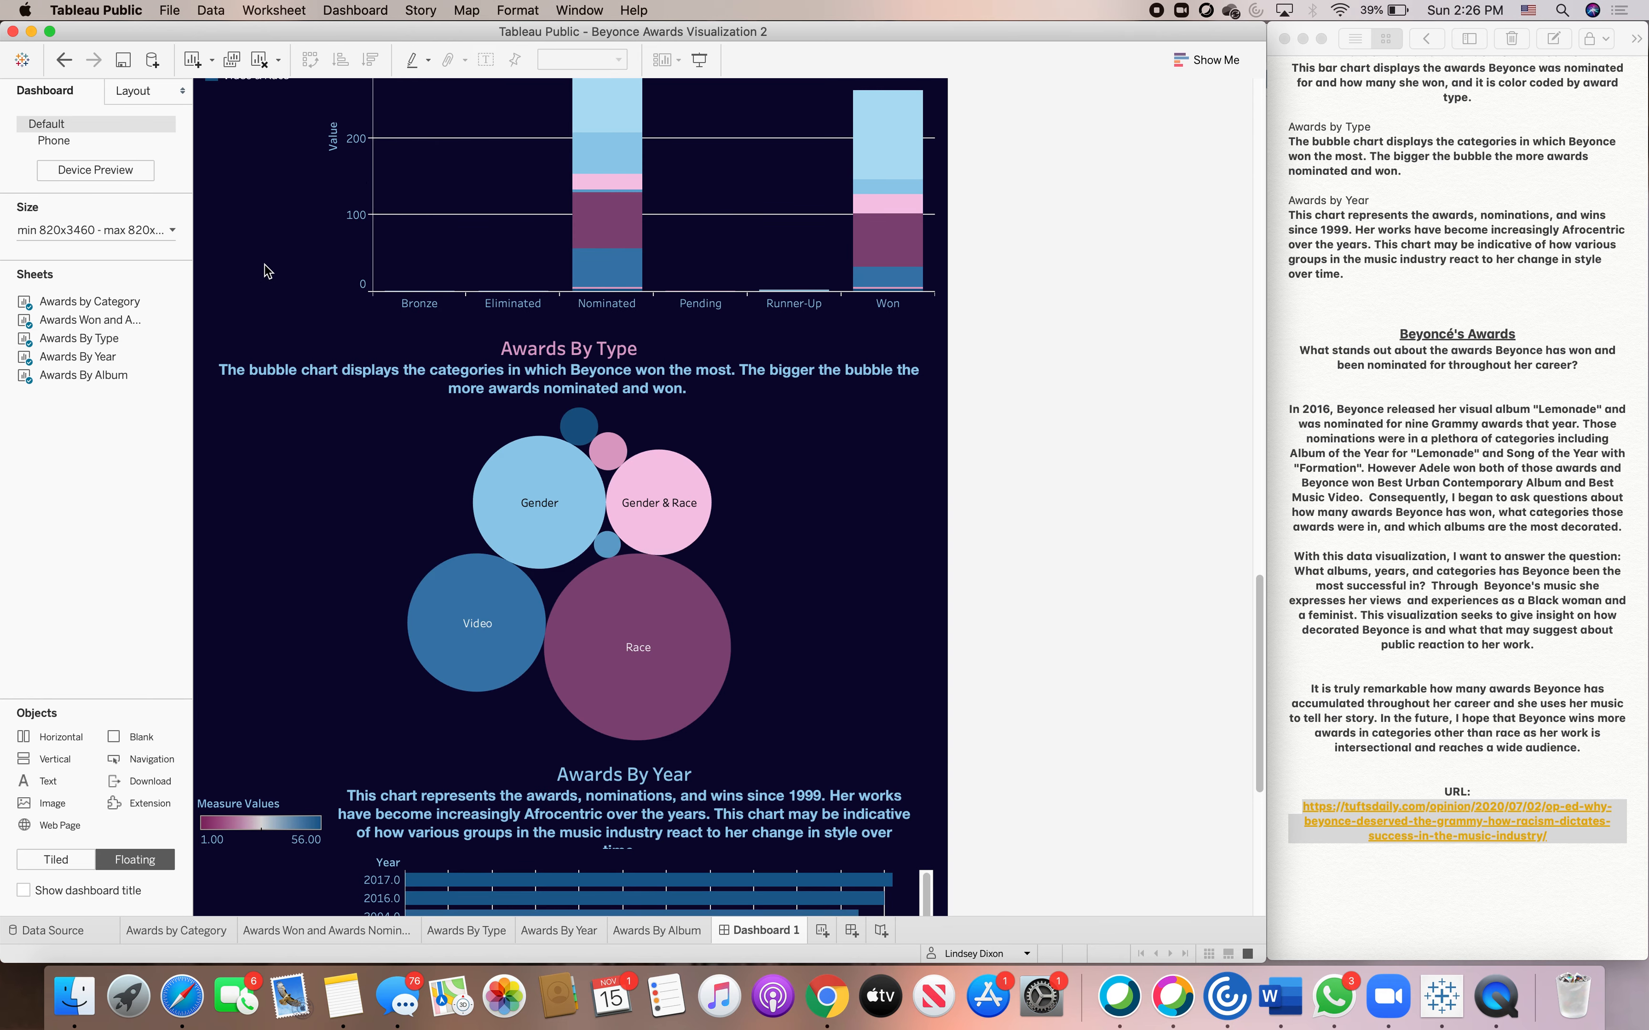
- Start saving the workbook to Tableau Public with the title Beyonce Awards Visualization 2
scroll(267, 270, "up", 15)
scroll(267, 272, "up", 8)
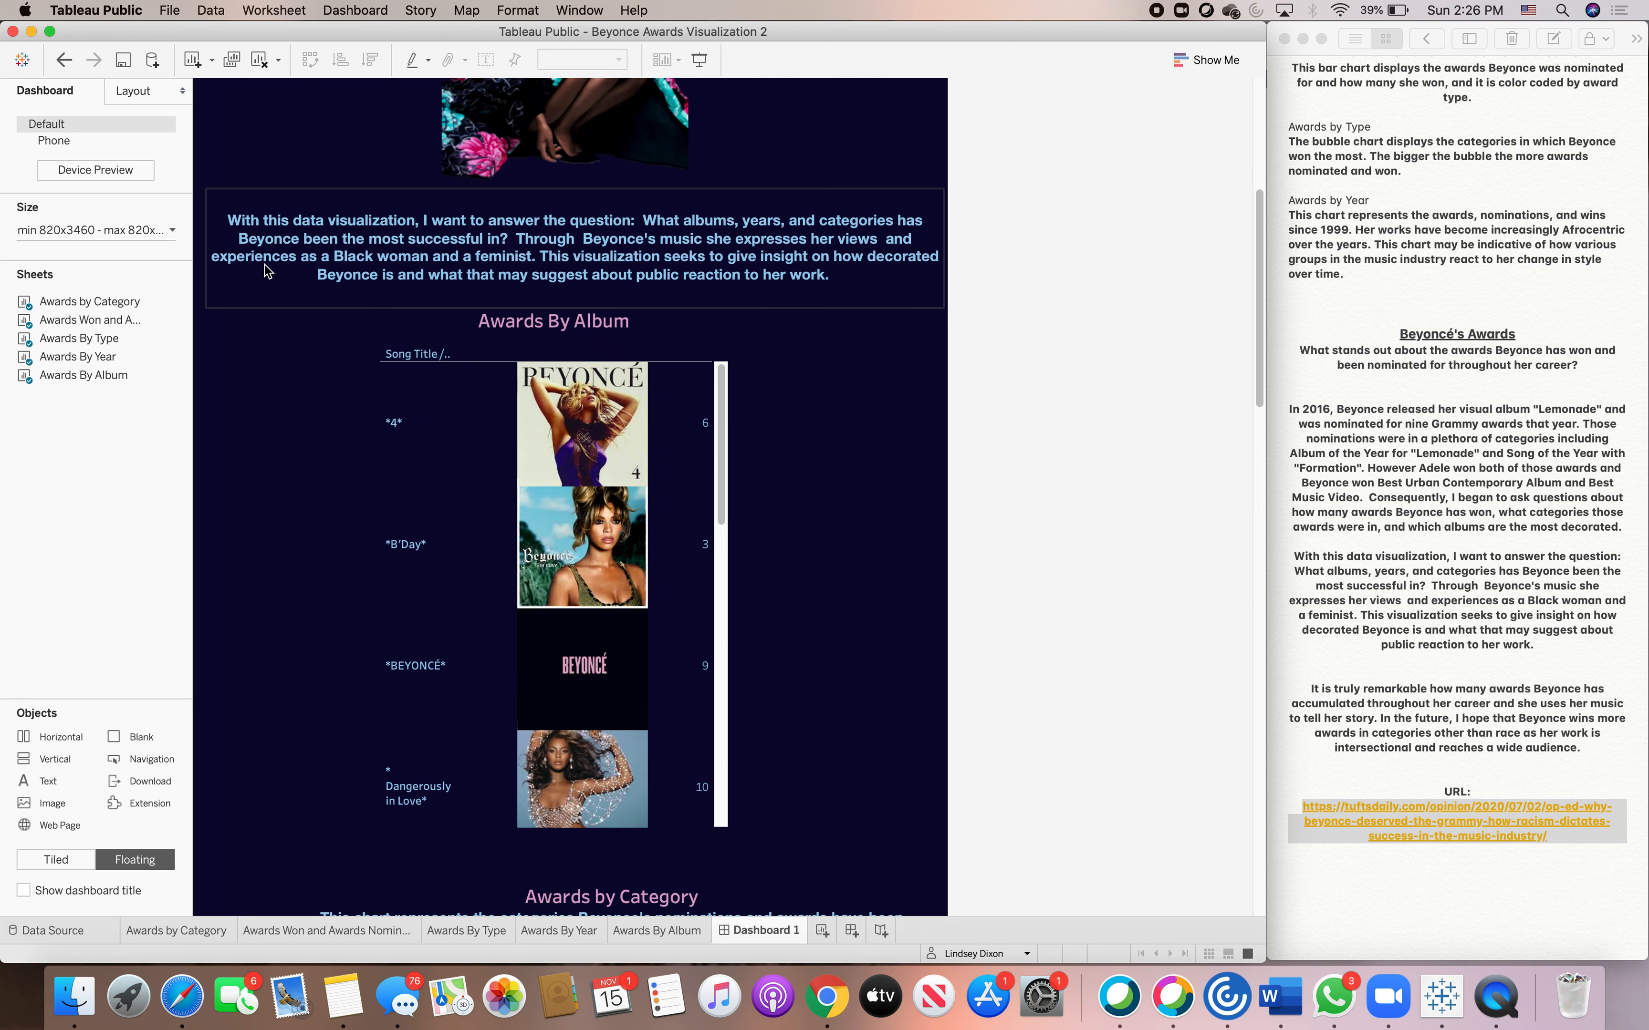
left_click(126, 59)
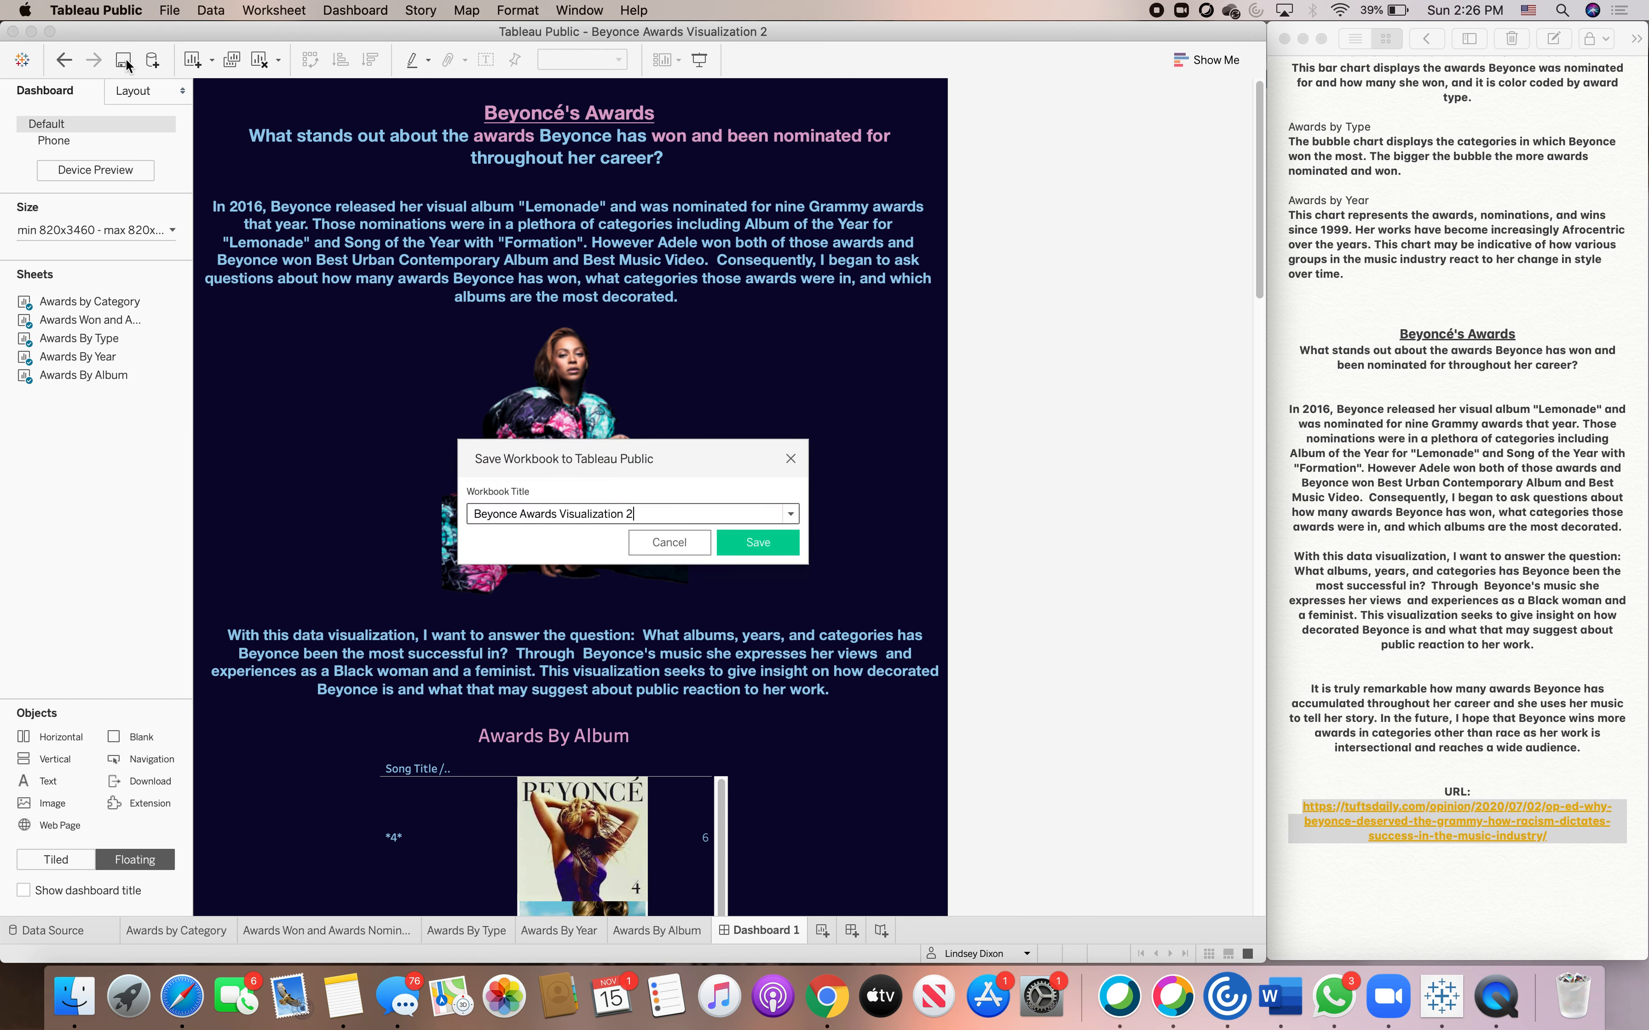